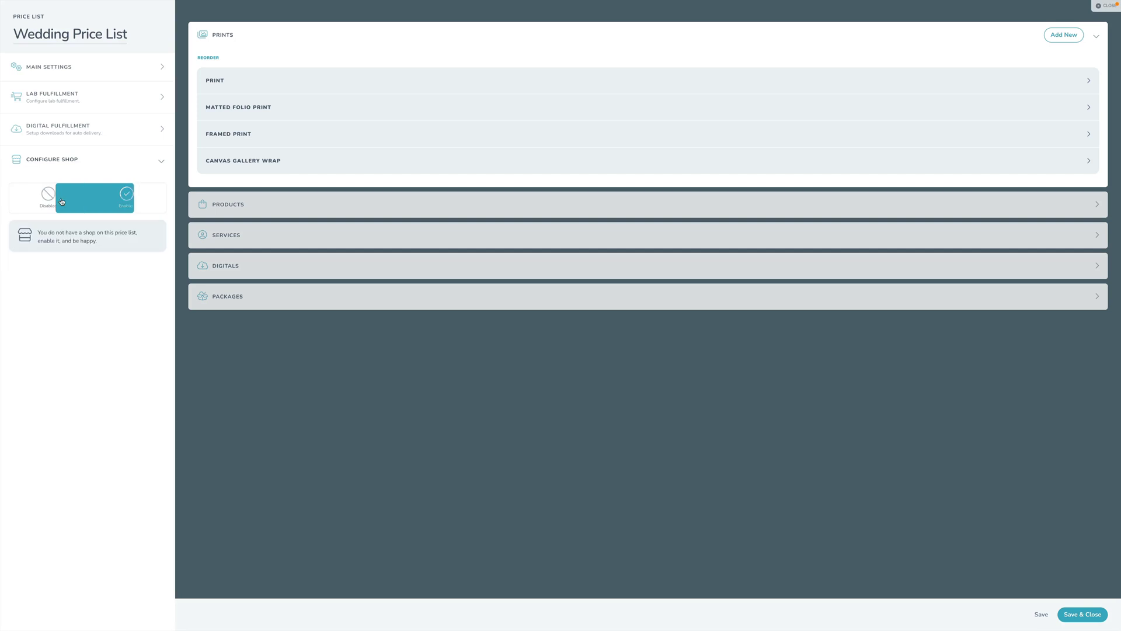
Step: Toggle the Wedding Price List's shop between disabled and enabled, leaving it enabled
{"action": "left_click", "coordinate": [136, 202]}
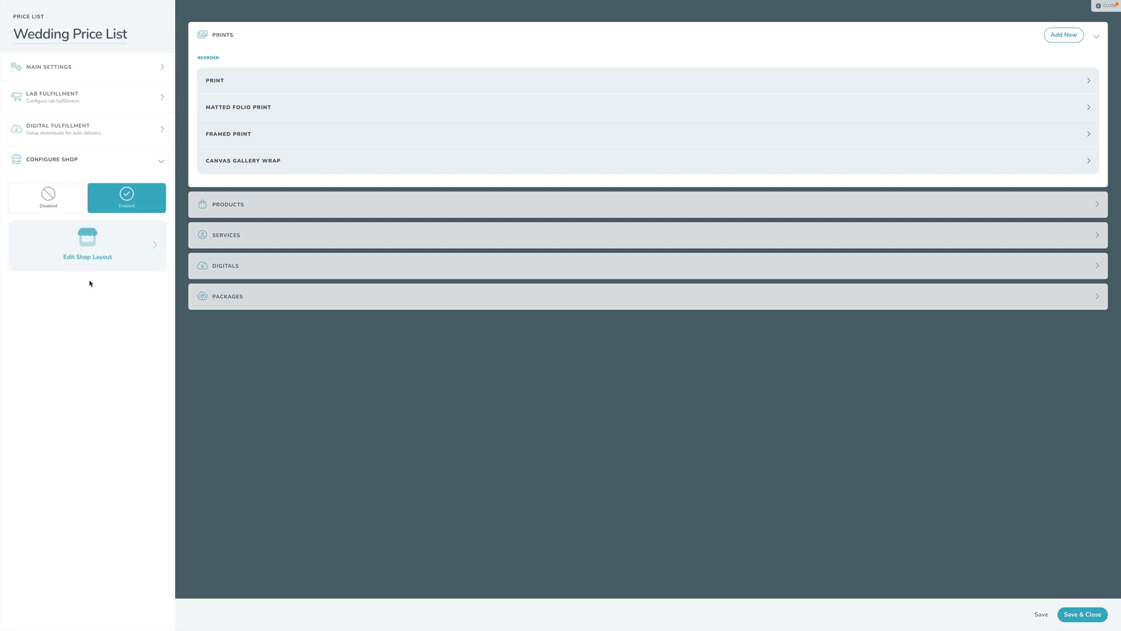
{"action": "left_click", "coordinate": [68, 206]}
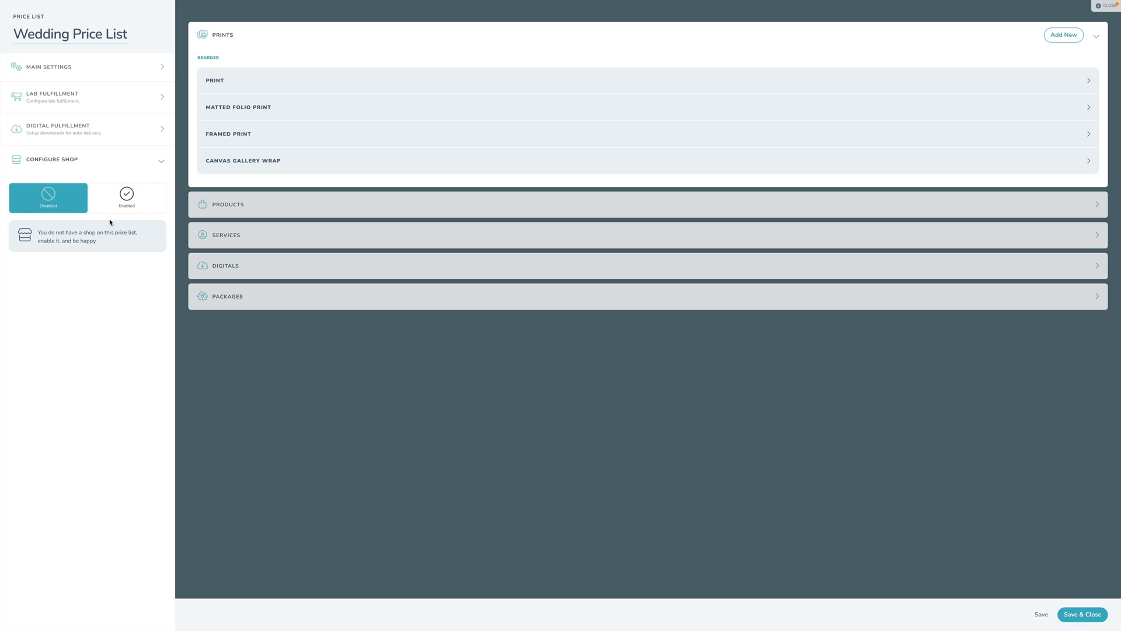
{"action": "left_click", "coordinate": [120, 201]}
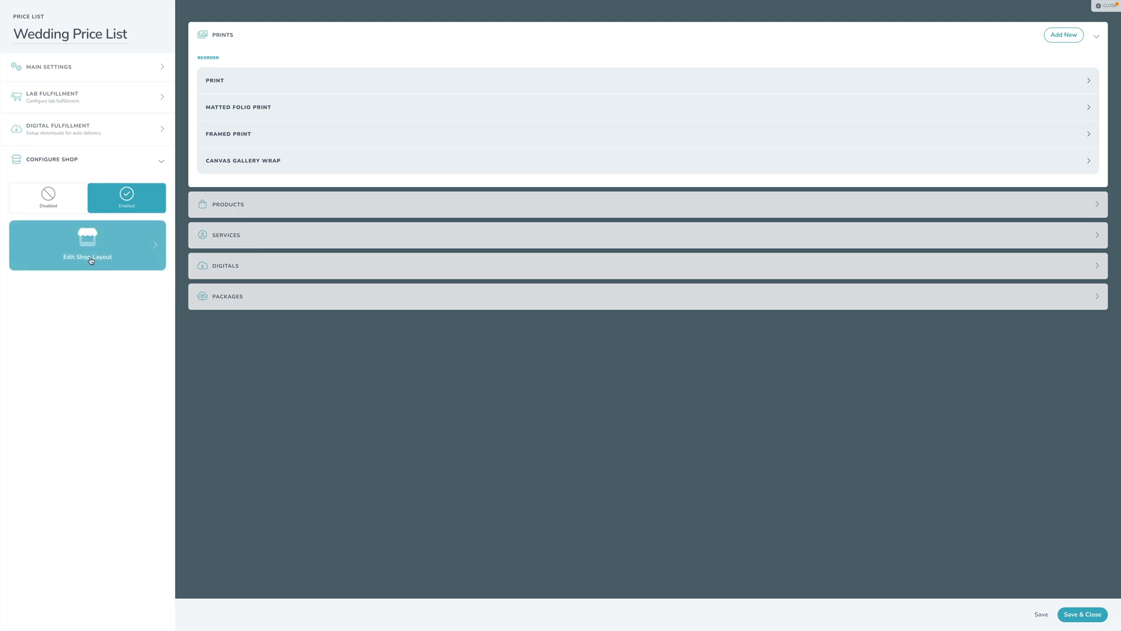
{"action": "left_click", "coordinate": [61, 206]}
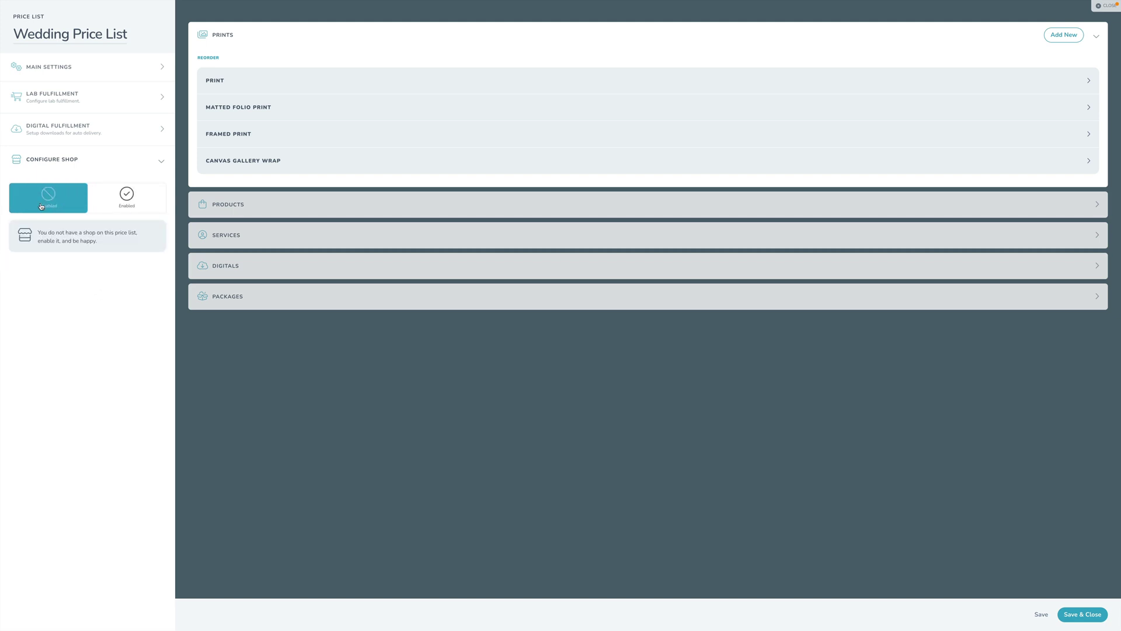
{"action": "left_click", "coordinate": [122, 204]}
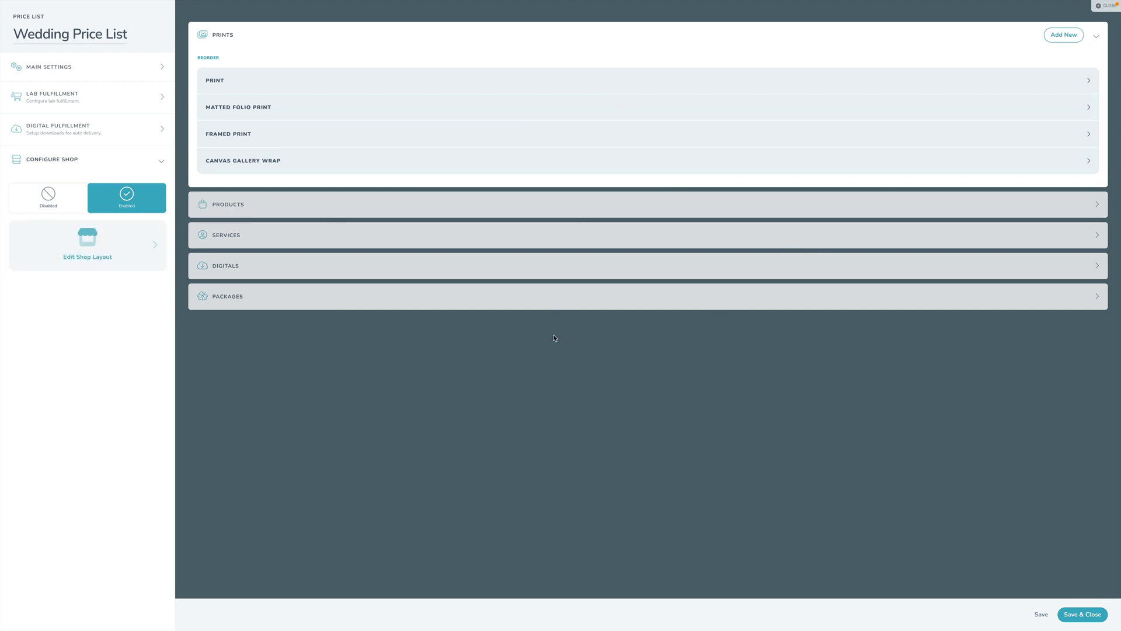
Step: Open the shop layout for editing and switch it to Auto Layout, accepting that the current layout is overridden
{"action": "left_click", "coordinate": [85, 257]}
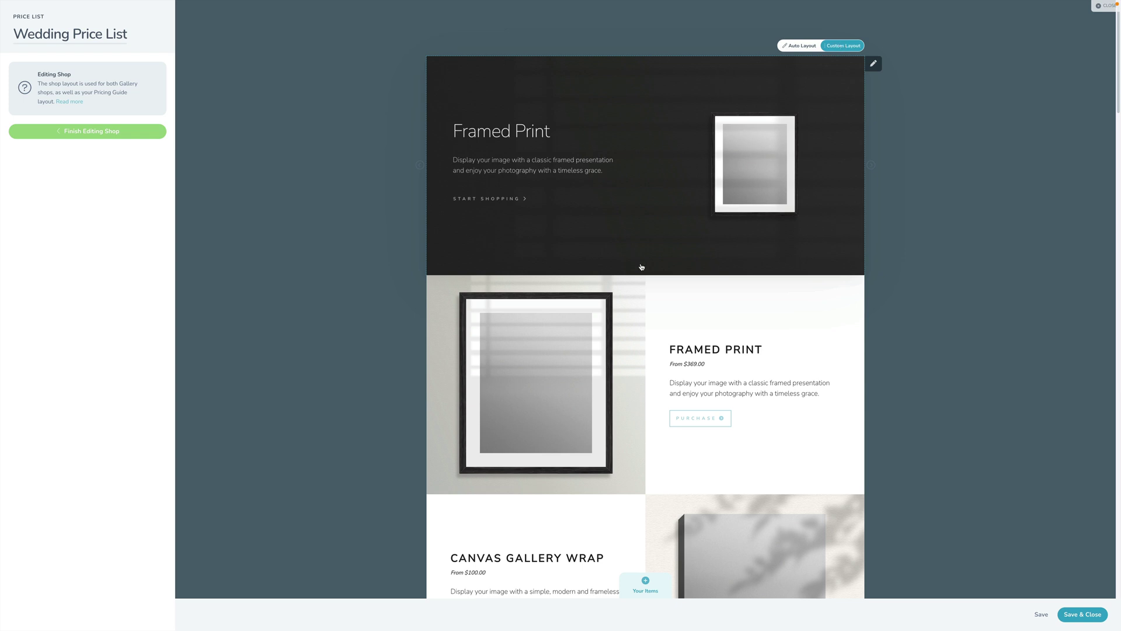
{"action": "scroll", "coordinate": [641, 265], "scroll_direction": "down", "scroll_amount": 12}
{"action": "scroll", "coordinate": [640, 264], "scroll_direction": "down", "scroll_amount": 10}
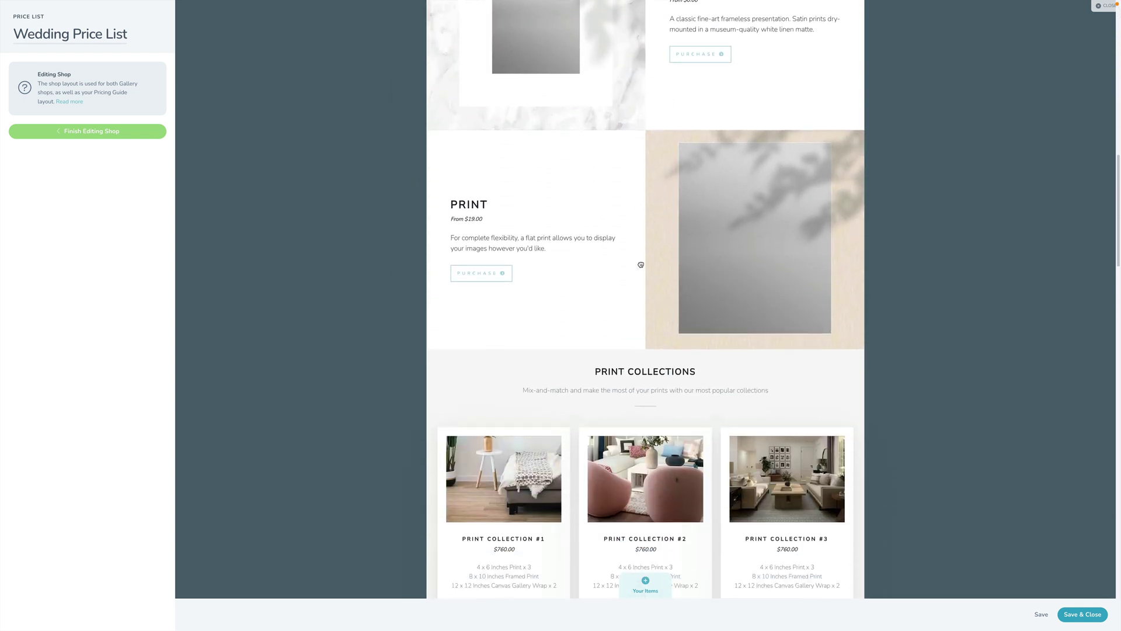
{"action": "scroll", "coordinate": [641, 267], "scroll_direction": "down", "scroll_amount": 12}
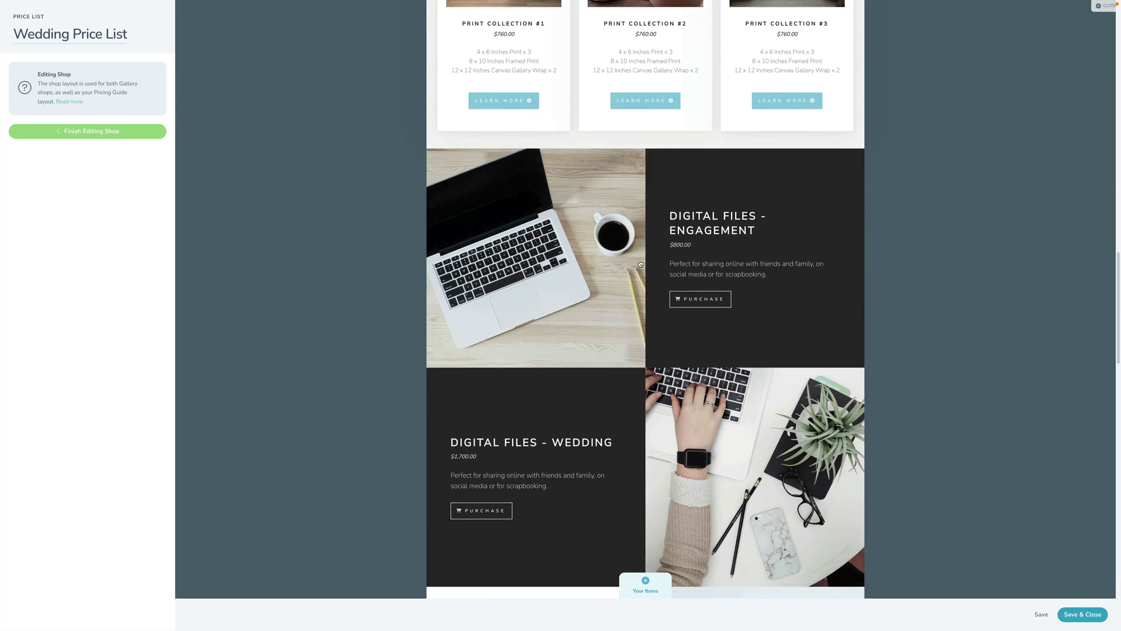
{"action": "scroll", "coordinate": [640, 264], "scroll_direction": "up", "scroll_amount": 20}
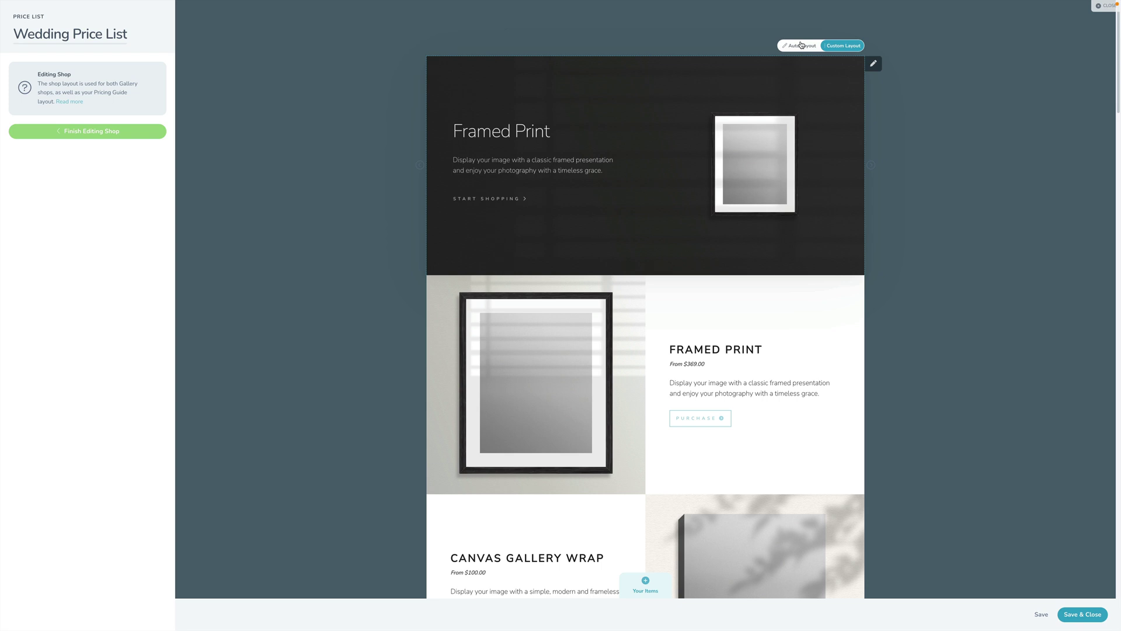
{"action": "left_click", "coordinate": [801, 45]}
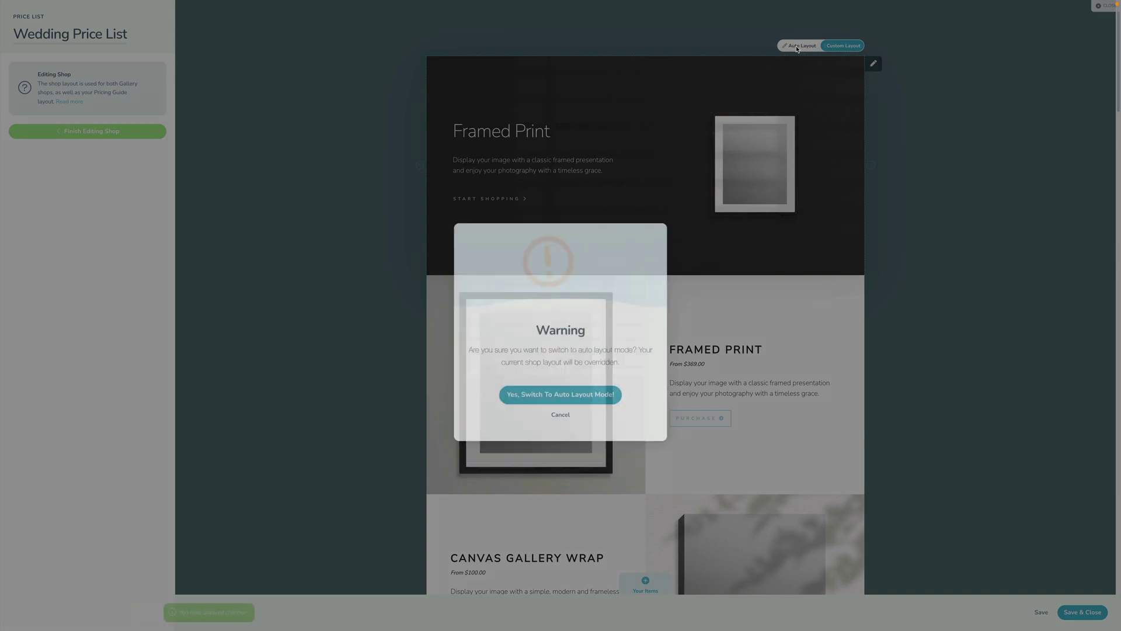
{"action": "left_click", "coordinate": [576, 372]}
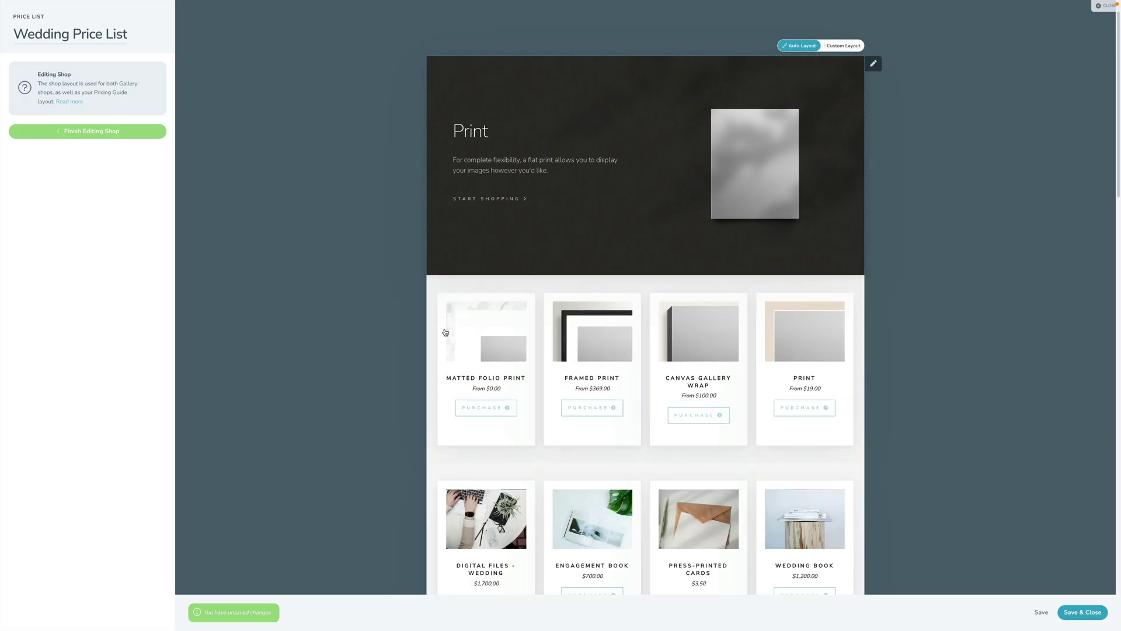
Step: Set the price list's preview brand to Ashley Rae Photography in the main settings and reopen the shop layout
{"action": "left_click", "coordinate": [83, 131]}
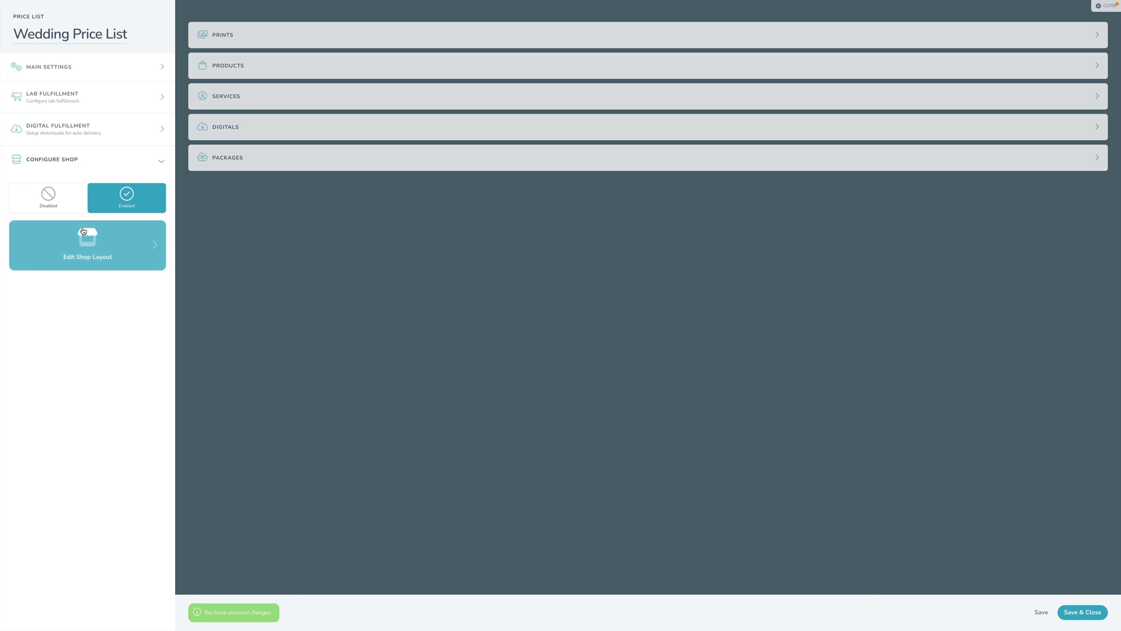
{"action": "left_click", "coordinate": [46, 69]}
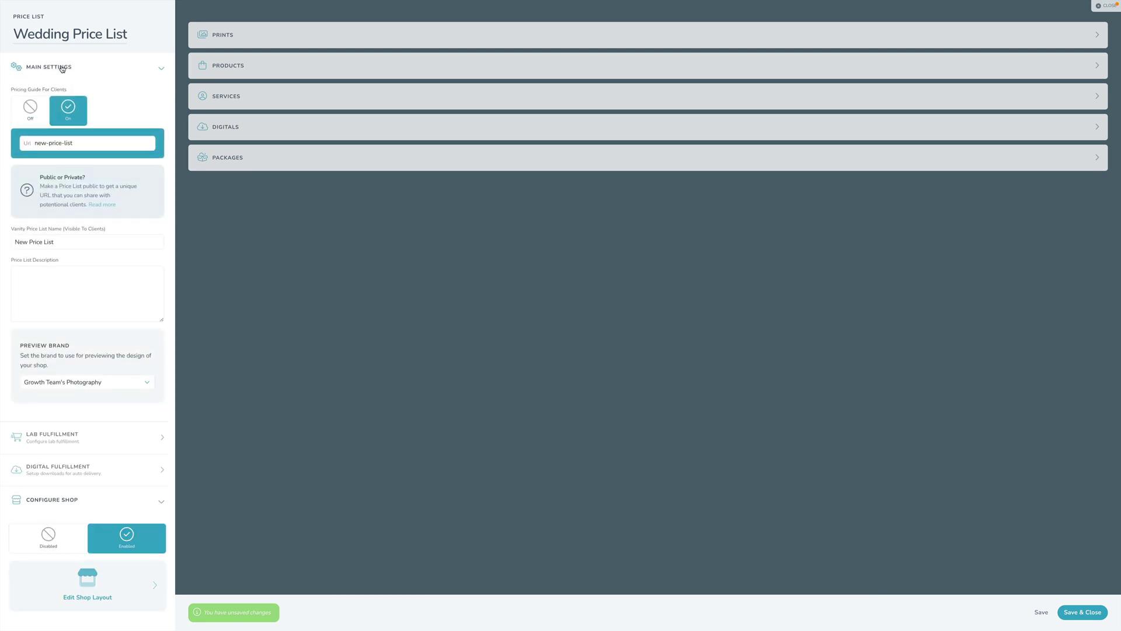
{"action": "left_click_drag", "start_coordinate": [40, 343], "coordinate": [55, 368]}
{"action": "left_click", "coordinate": [23, 349]}
{"action": "left_click", "coordinate": [69, 381]}
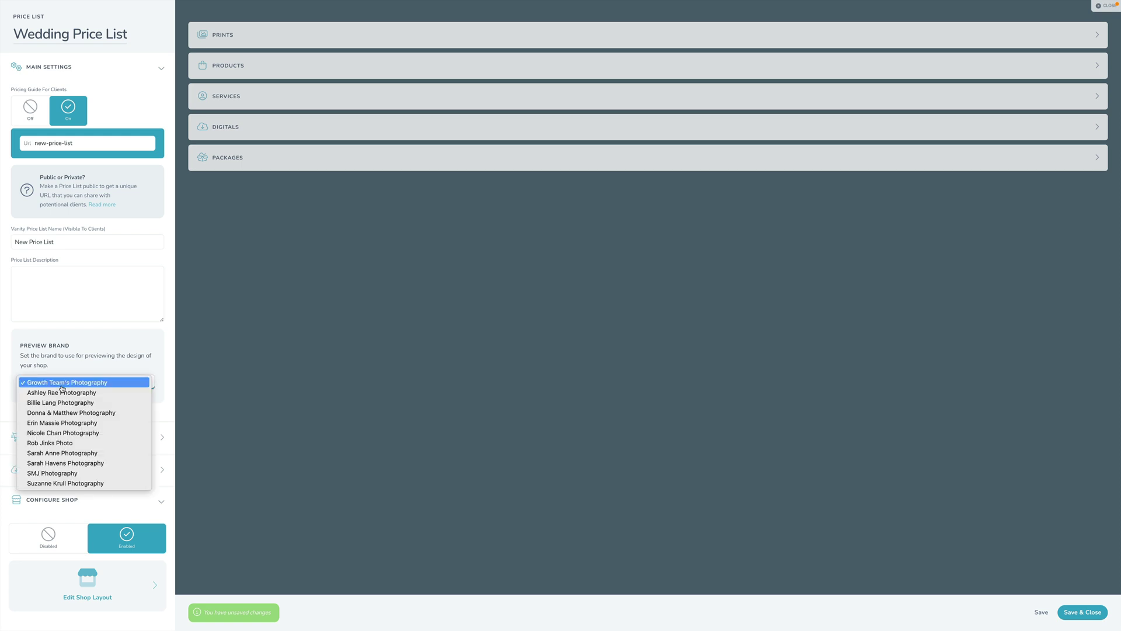
{"action": "left_click", "coordinate": [51, 394]}
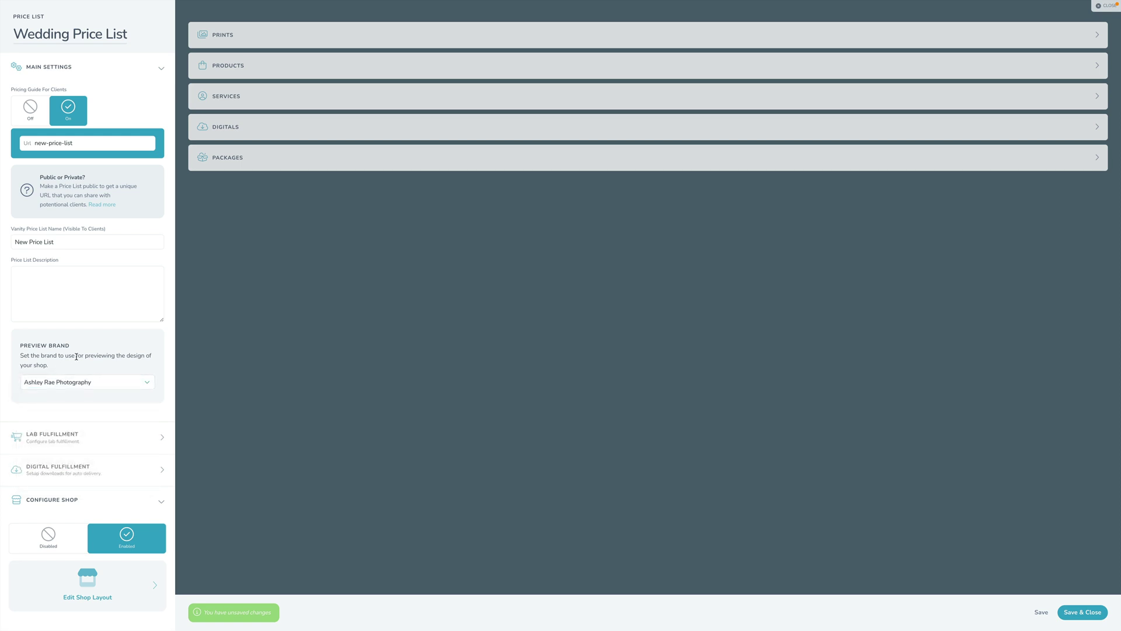
{"action": "left_click", "coordinate": [88, 584]}
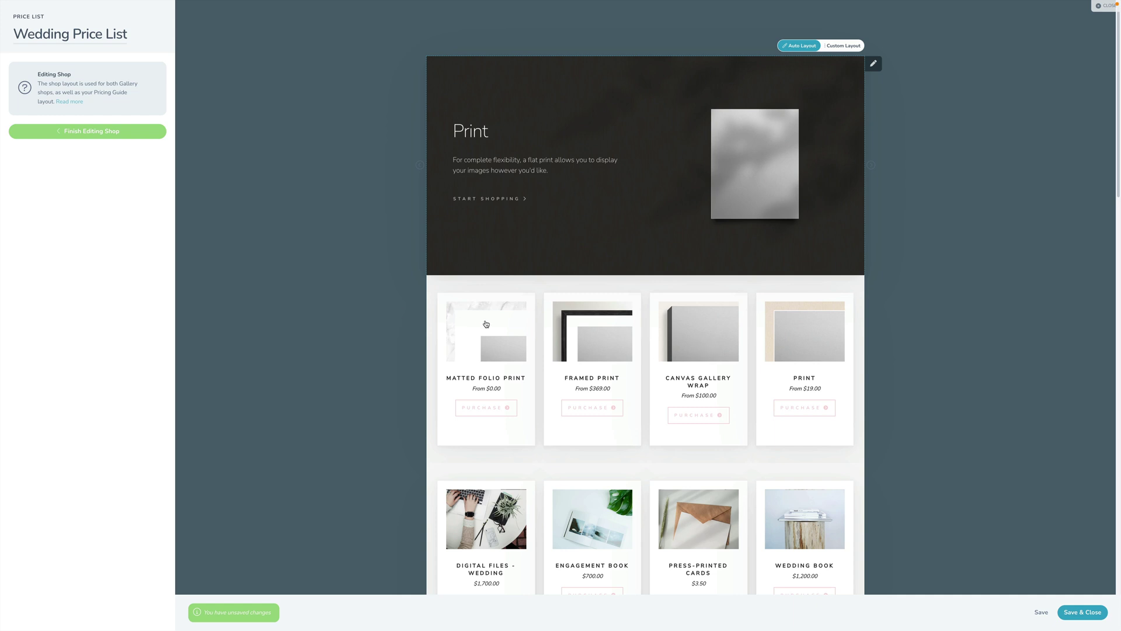
Step: Leave the shop layout, look through the Prints and Products categories, and collapse the main settings
{"action": "left_click", "coordinate": [115, 132]}
{"action": "left_click", "coordinate": [237, 36]}
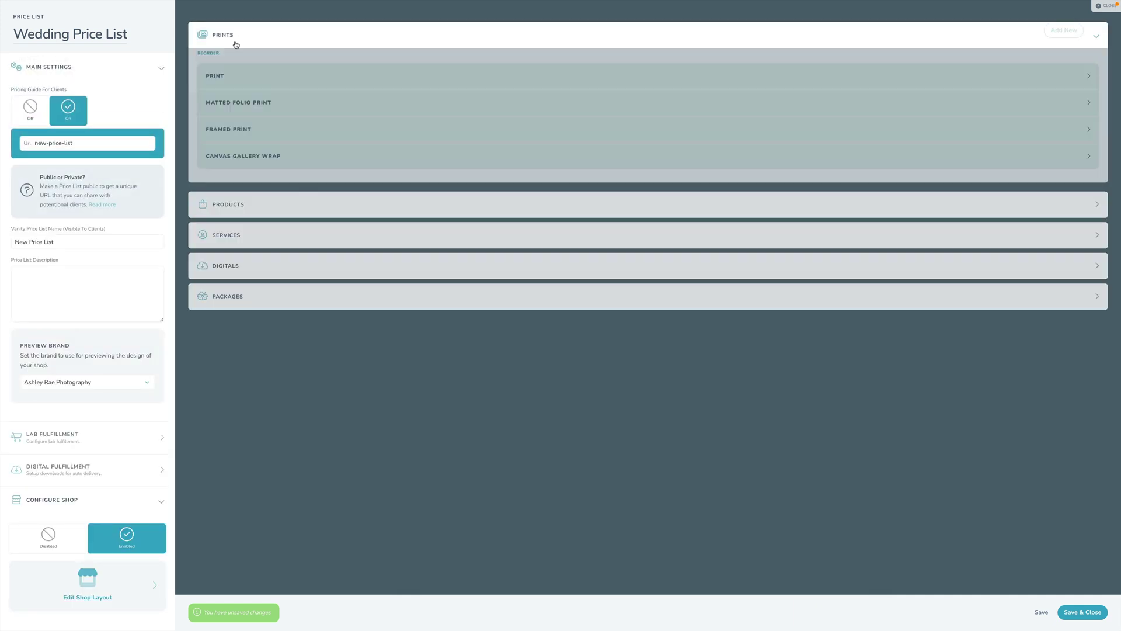
{"action": "left_click", "coordinate": [242, 204]}
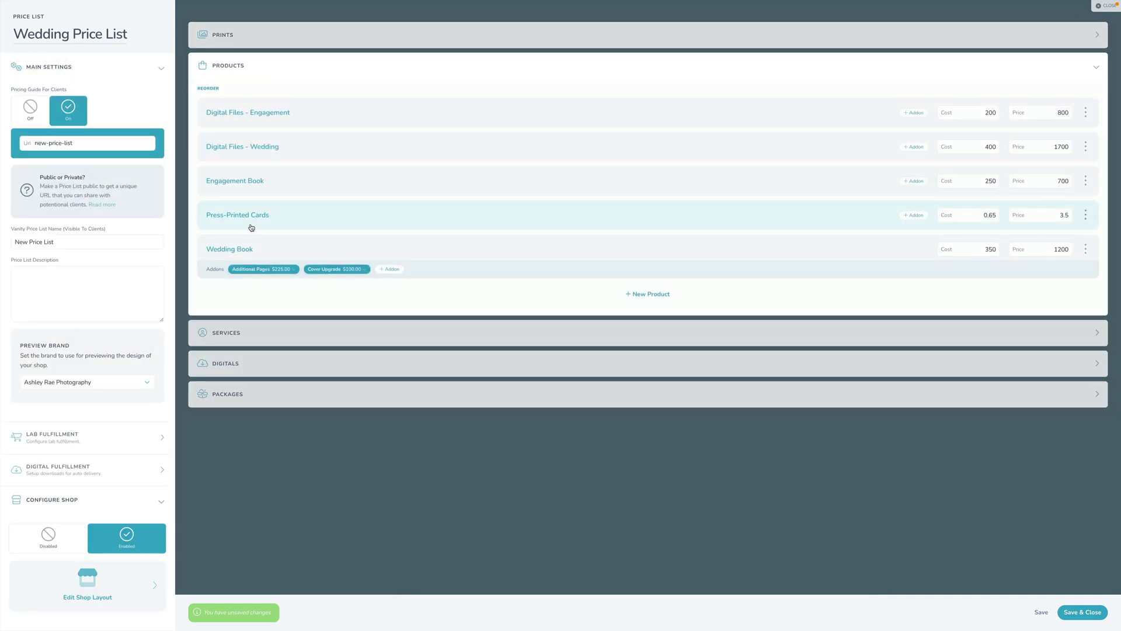
{"action": "left_click", "coordinate": [101, 70]}
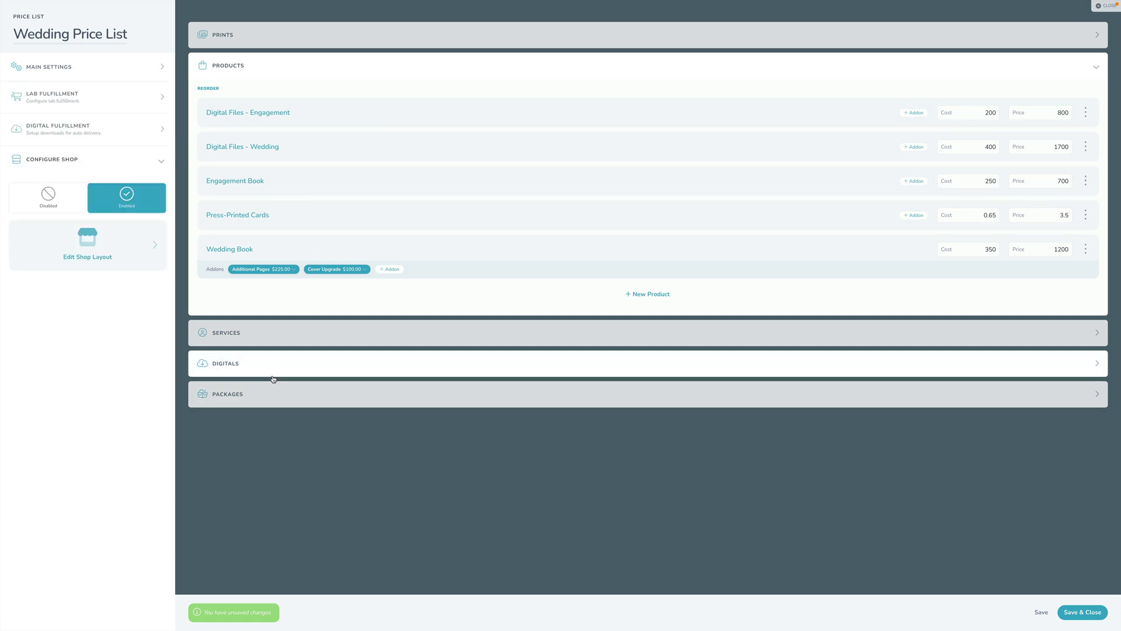
Step: Reopen the shop layout and review the auto-generated sections from the header to the collections
{"action": "left_click", "coordinate": [91, 258]}
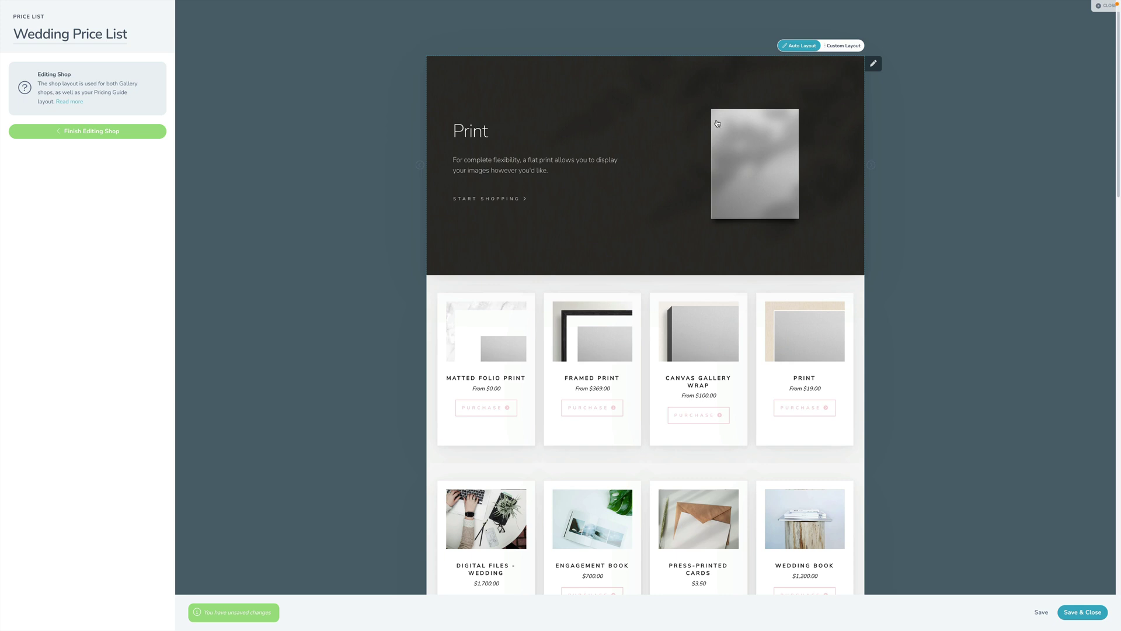
{"action": "scroll", "coordinate": [716, 123], "scroll_direction": "down", "scroll_amount": 6}
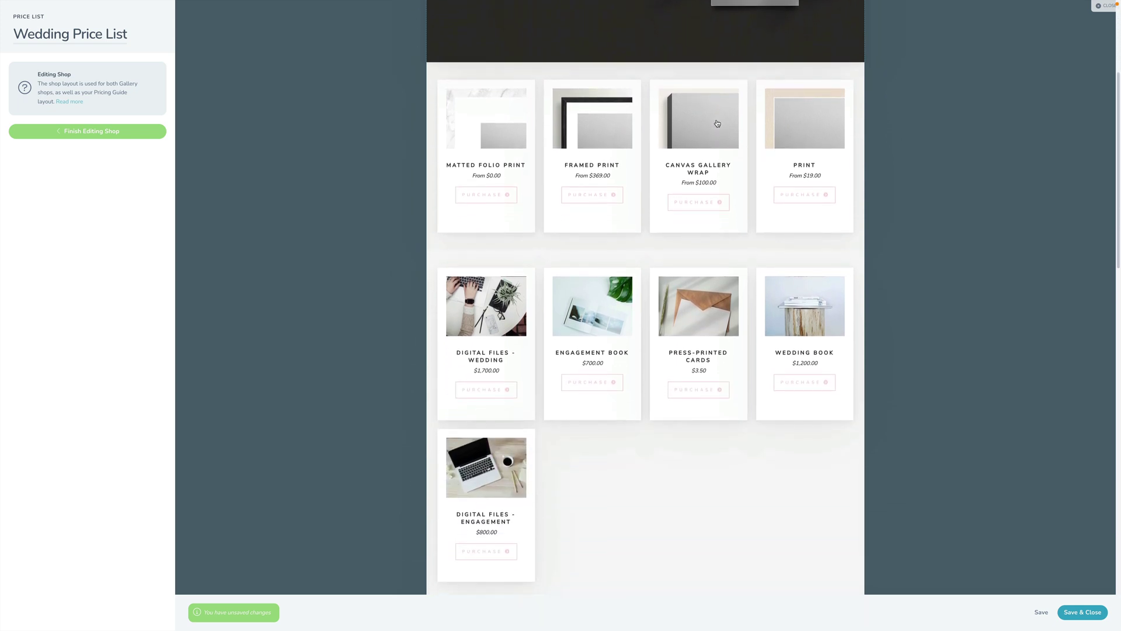
{"action": "scroll", "coordinate": [717, 123], "scroll_direction": "down", "scroll_amount": 9}
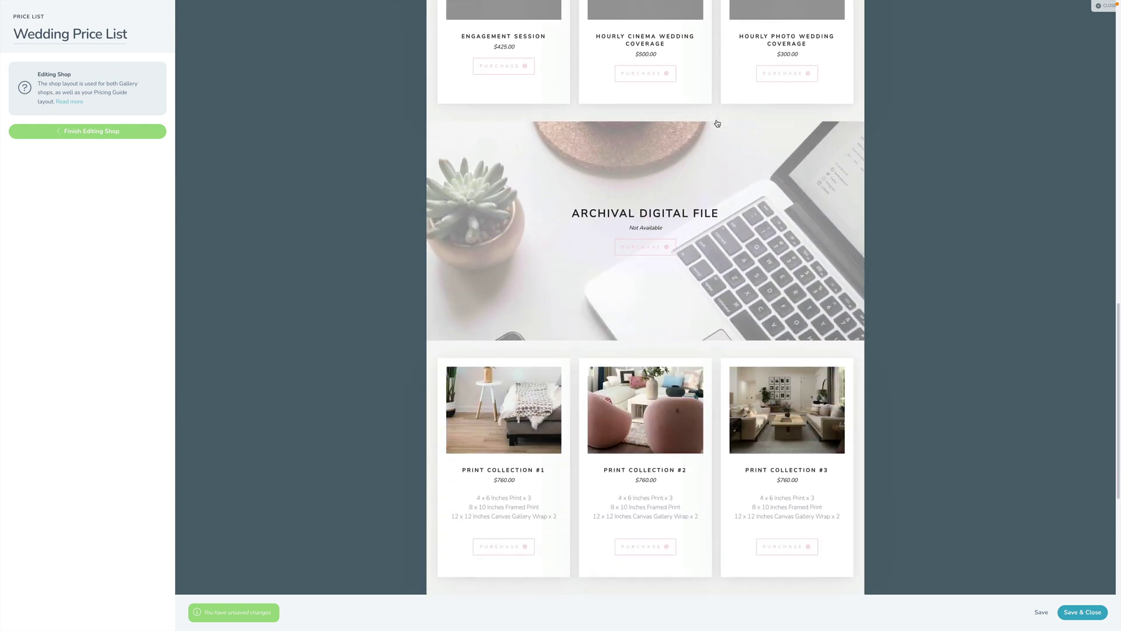
{"action": "scroll", "coordinate": [717, 124], "scroll_direction": "down", "scroll_amount": 4}
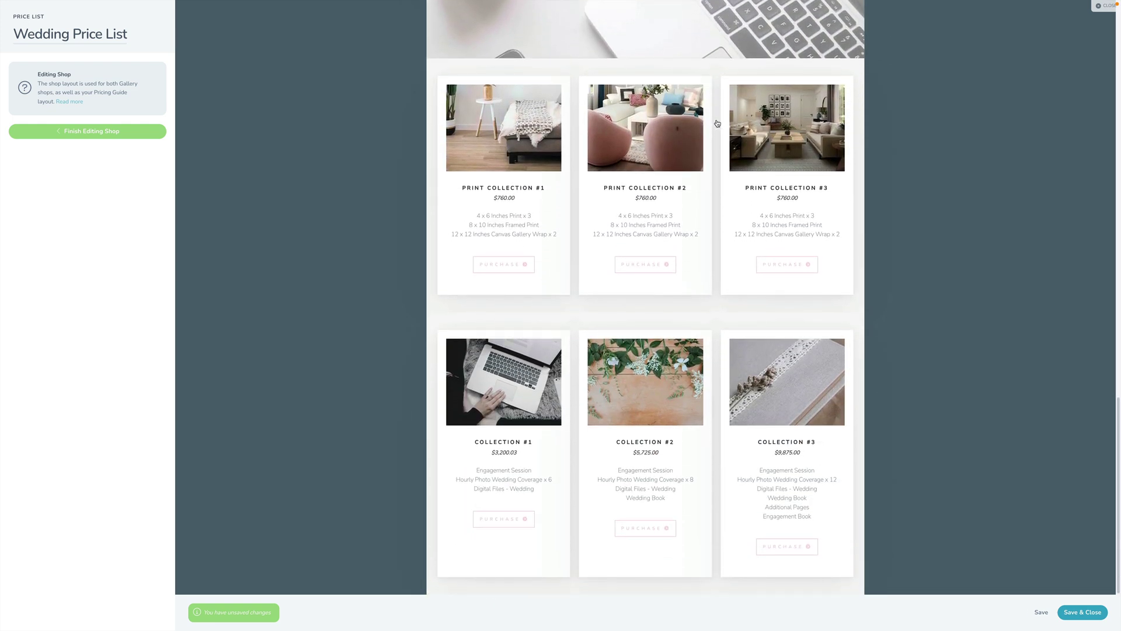
{"action": "scroll", "coordinate": [717, 122], "scroll_direction": "up", "scroll_amount": 20}
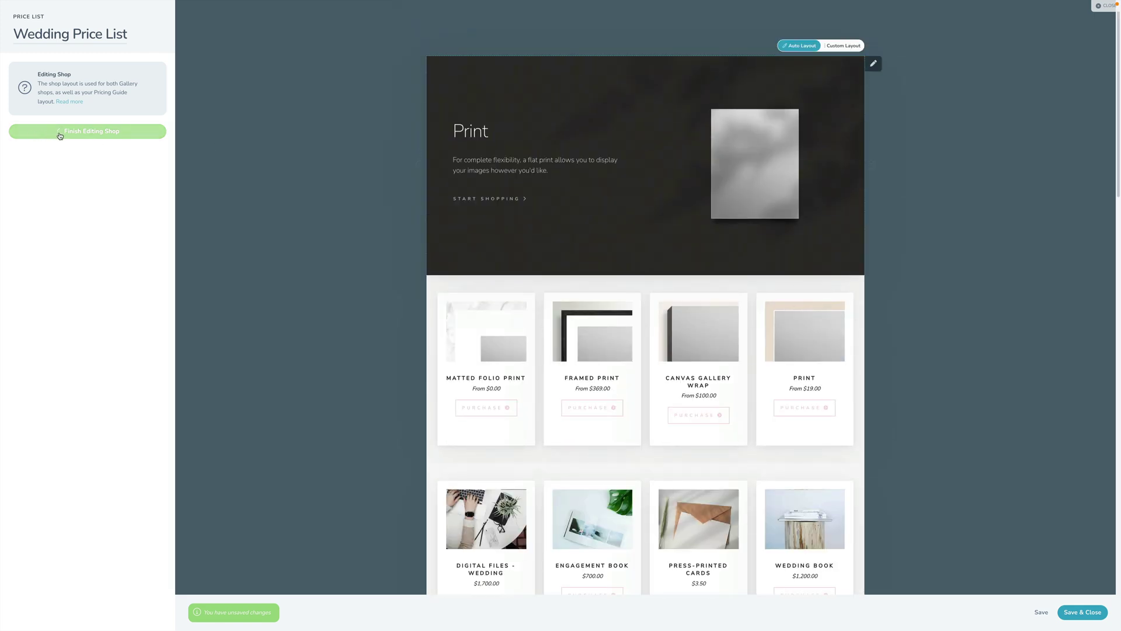
Step: Leave the shop layout, inspect the styling of the Digital Files - Wedding product, and close it
{"action": "left_click", "coordinate": [48, 134]}
{"action": "left_click", "coordinate": [264, 73]}
{"action": "left_click", "coordinate": [280, 147]}
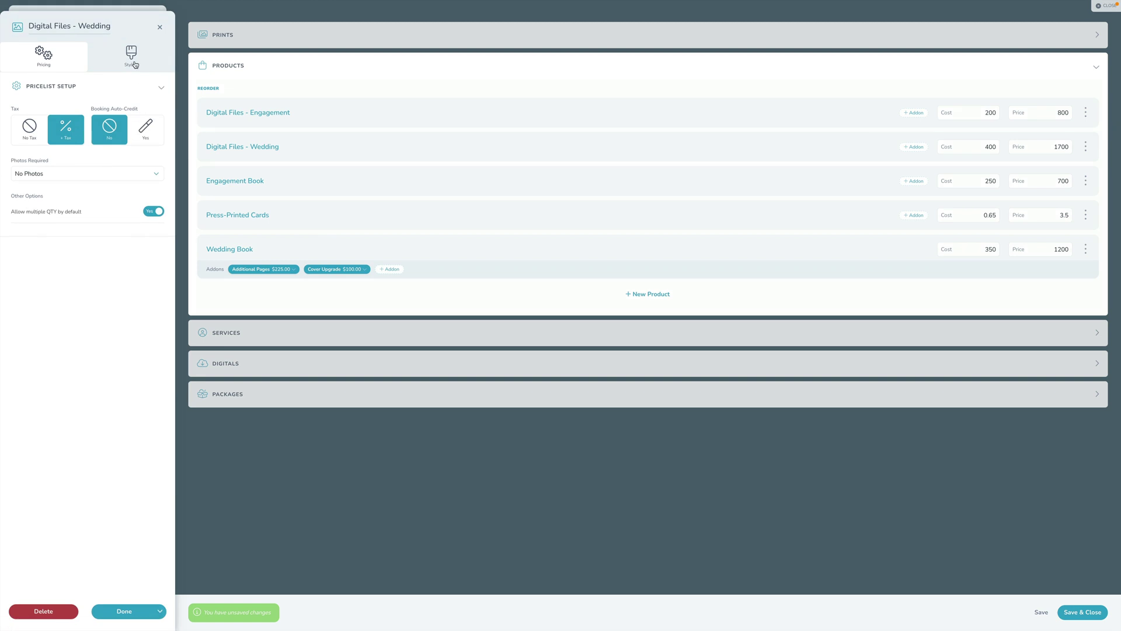
{"action": "left_click", "coordinate": [132, 62]}
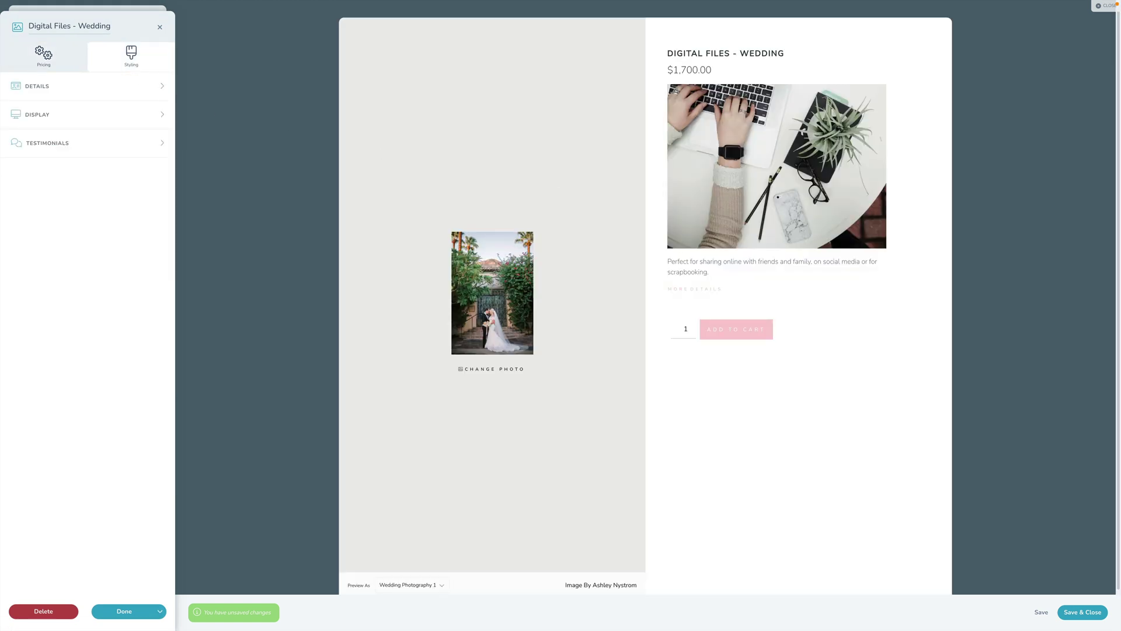
{"action": "left_click", "coordinate": [130, 610]}
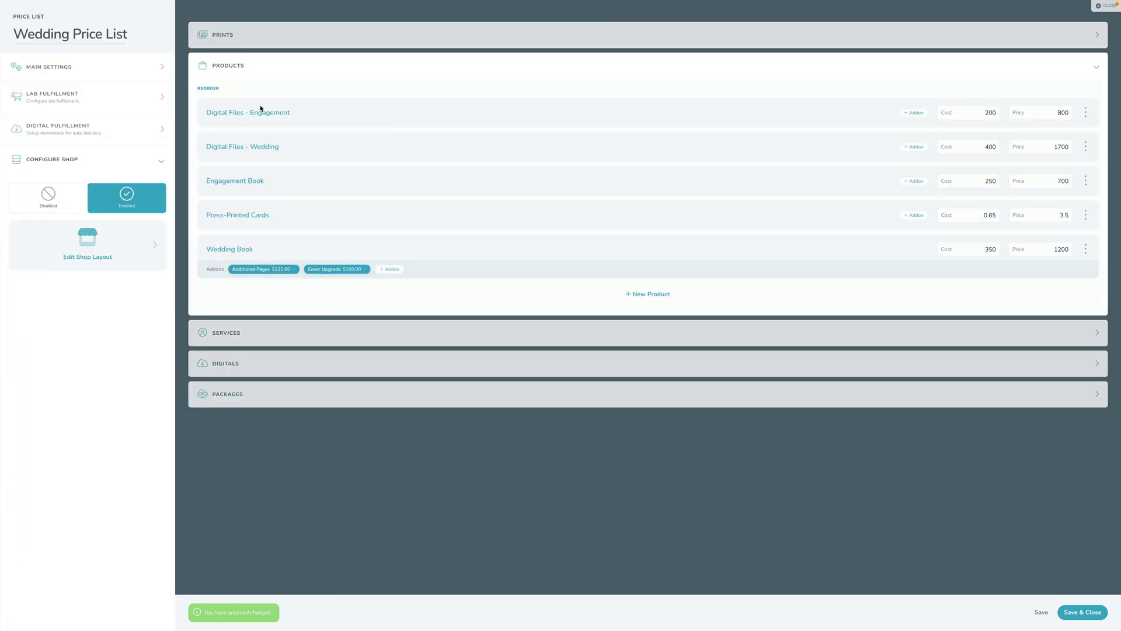
{"action": "left_click", "coordinate": [256, 74]}
Step: Reopen the shop layout and examine how the print, product and service sections are separated and which section controls they offer
{"action": "left_click", "coordinate": [87, 246]}
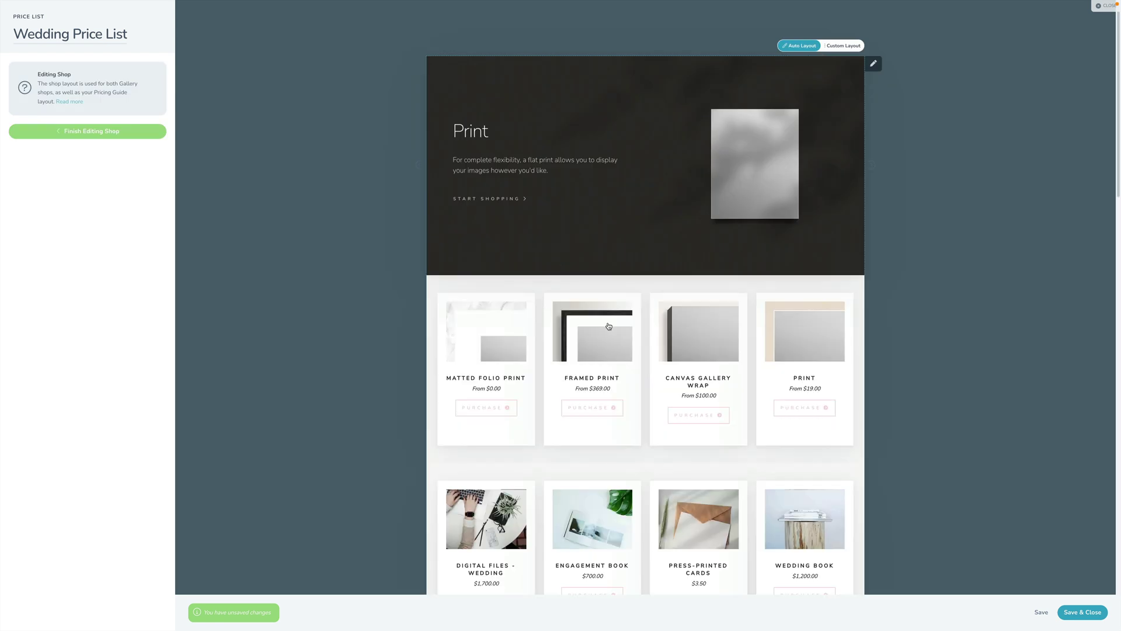
{"action": "scroll", "coordinate": [607, 327], "scroll_direction": "down", "scroll_amount": 5}
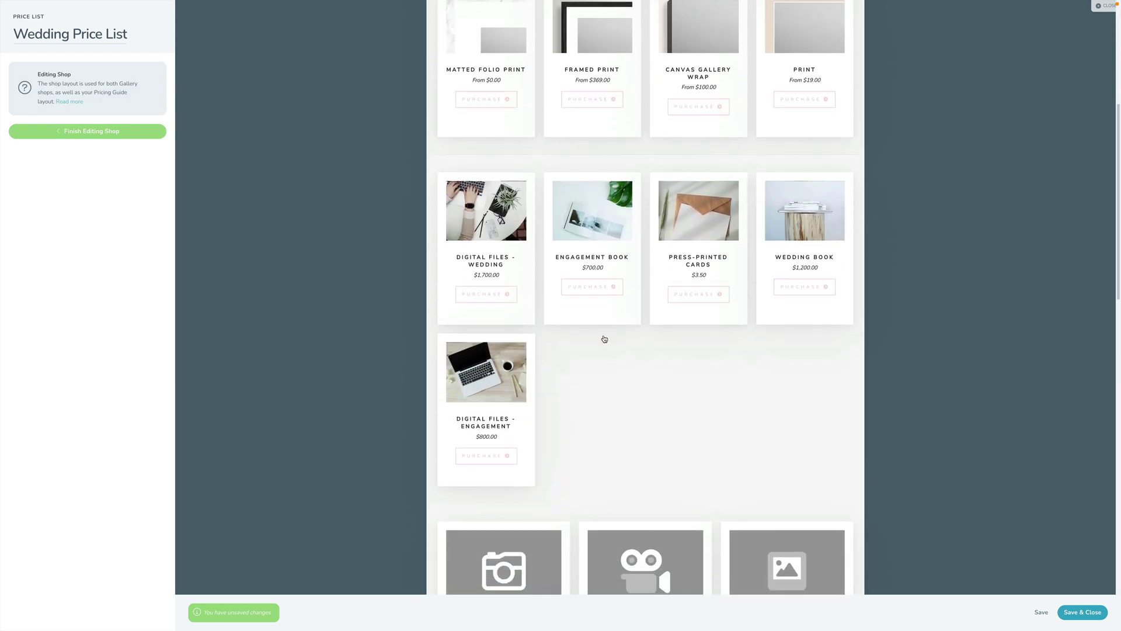
{"action": "scroll", "coordinate": [697, 298], "scroll_direction": "up", "scroll_amount": 3}
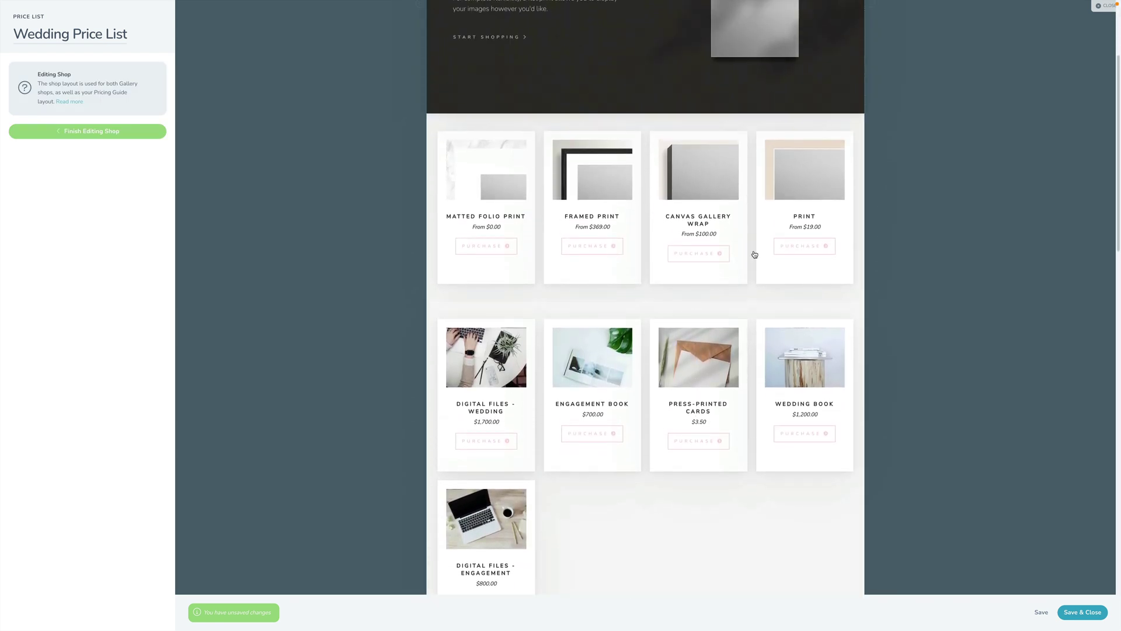
{"action": "mouse_move", "coordinate": [835, 124]}
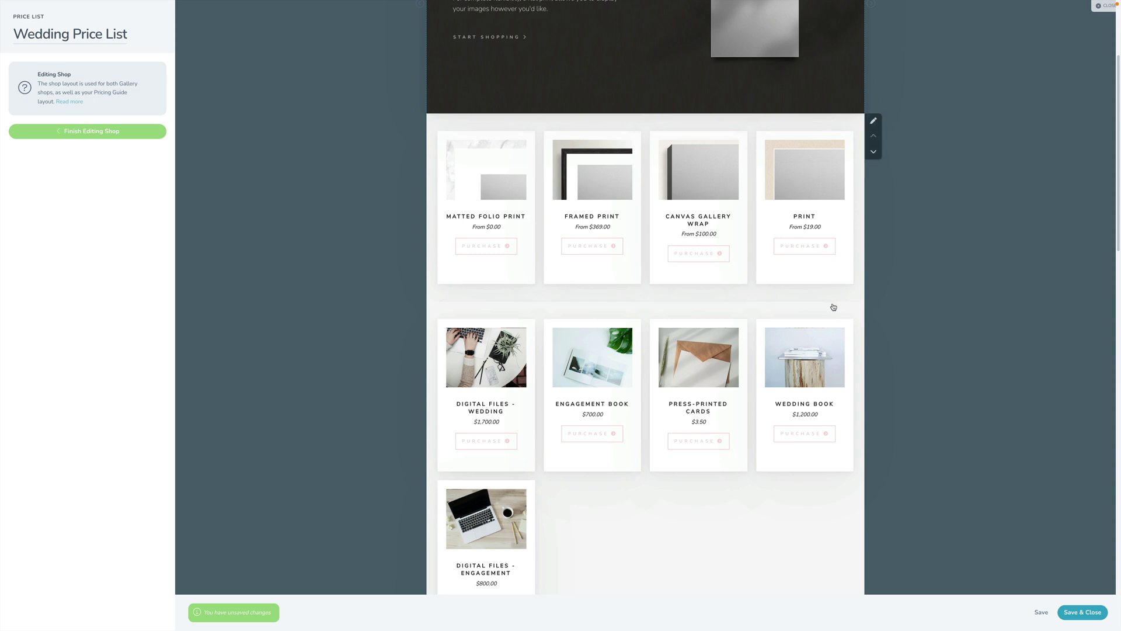
{"action": "scroll", "coordinate": [613, 321], "scroll_direction": "down", "scroll_amount": 5}
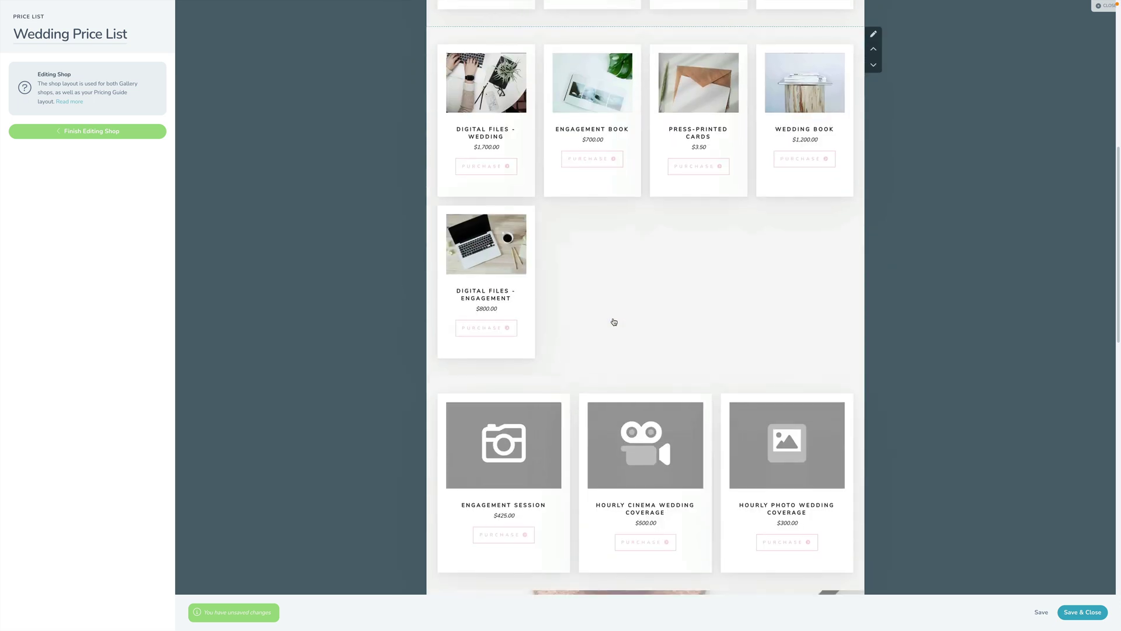
{"action": "scroll", "coordinate": [614, 322], "scroll_direction": "up", "scroll_amount": 8}
{"action": "scroll", "coordinate": [614, 322], "scroll_direction": "down", "scroll_amount": 3}
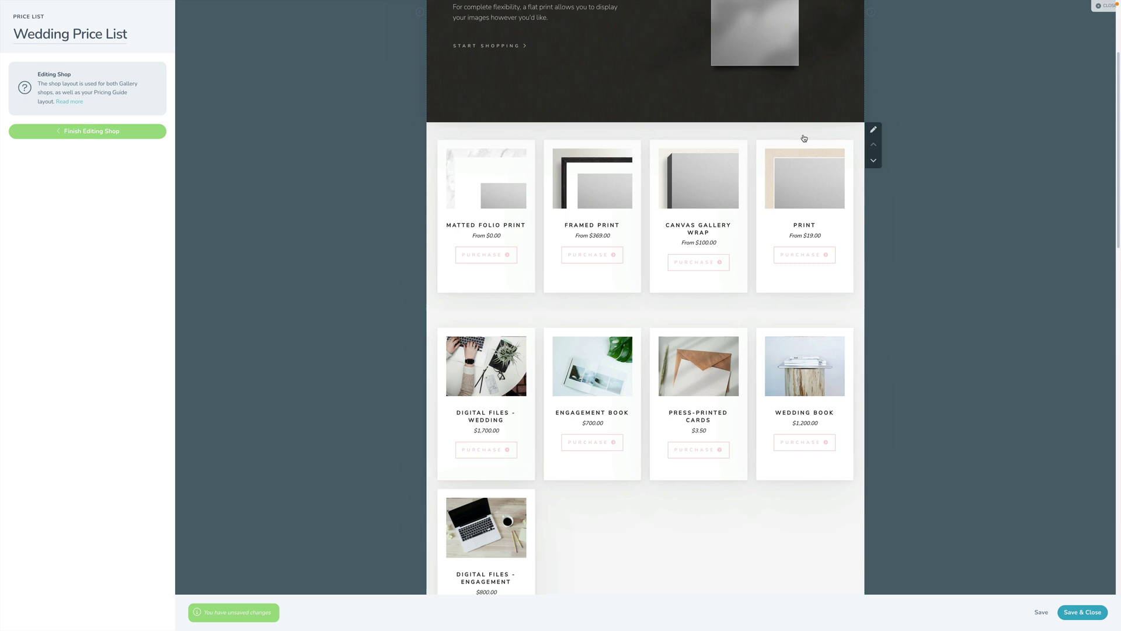
{"action": "scroll", "coordinate": [808, 134], "scroll_direction": "down", "scroll_amount": 2}
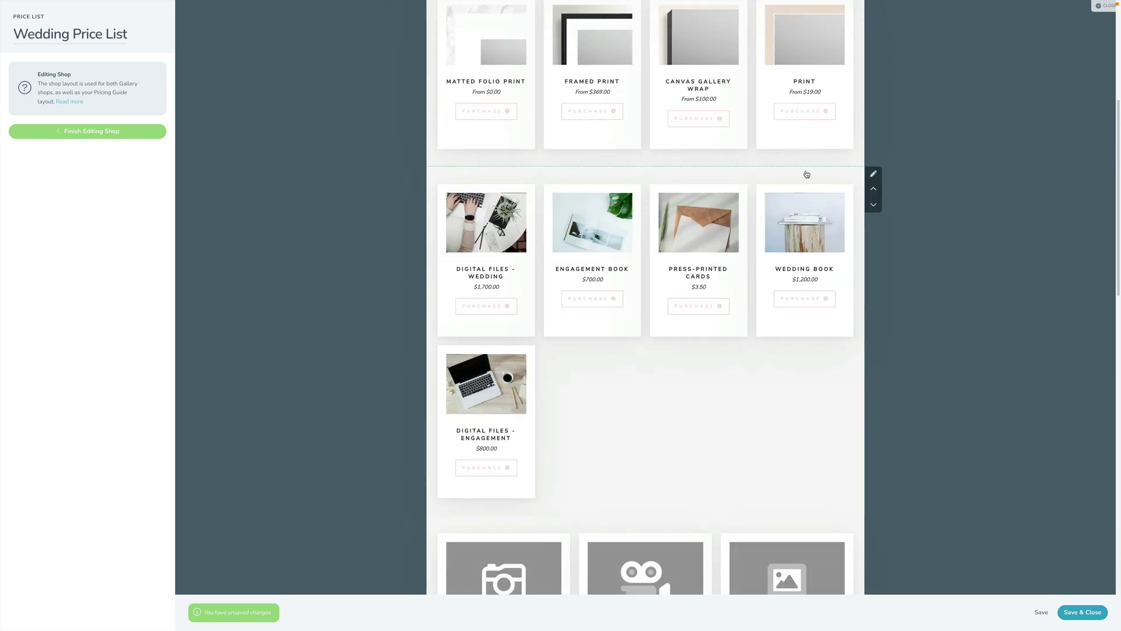
{"action": "scroll", "coordinate": [807, 173], "scroll_direction": "down", "scroll_amount": 4}
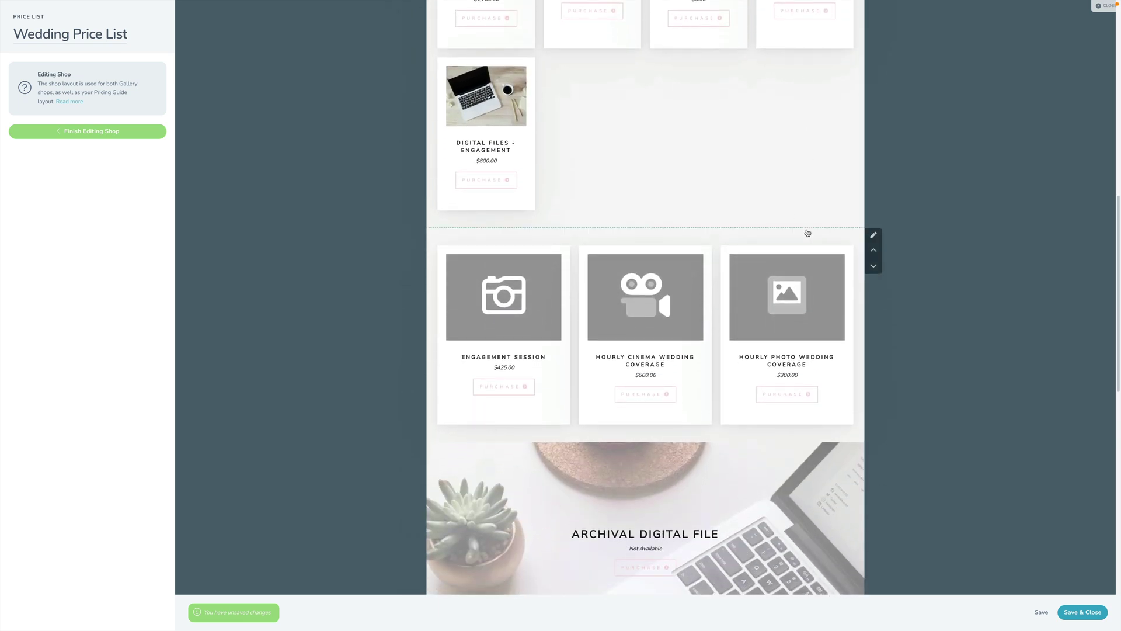
Step: Review the service, digital and collection sections of the shop layout, leave it, and look at the items in the Packages category
{"action": "scroll", "coordinate": [807, 232], "scroll_direction": "down", "scroll_amount": 4}
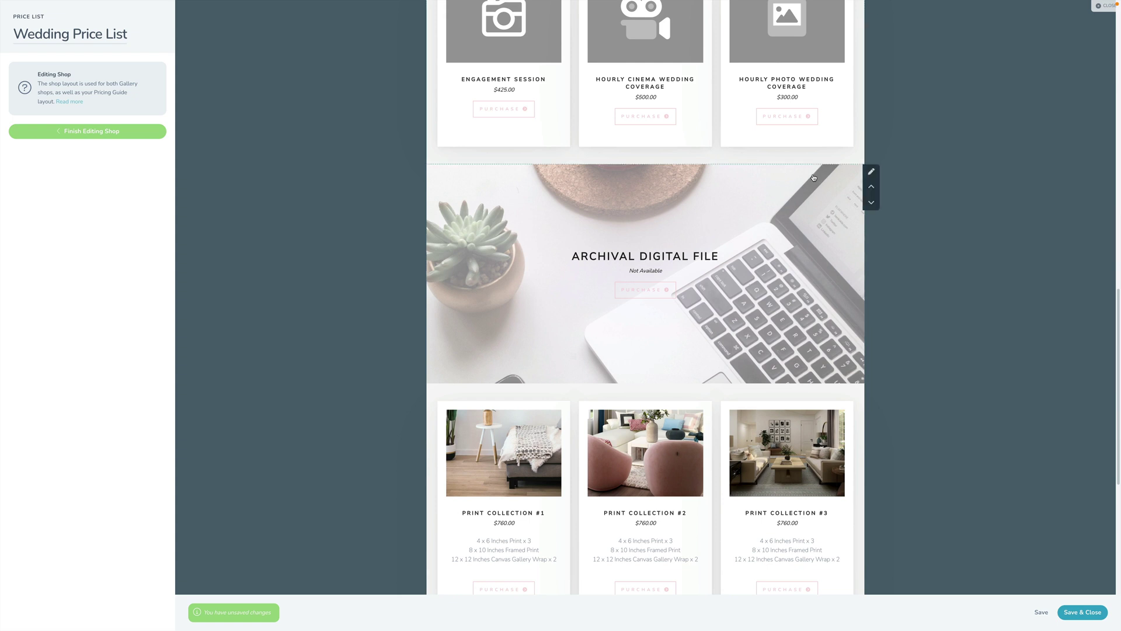
{"action": "scroll", "coordinate": [813, 175], "scroll_direction": "down", "scroll_amount": 2}
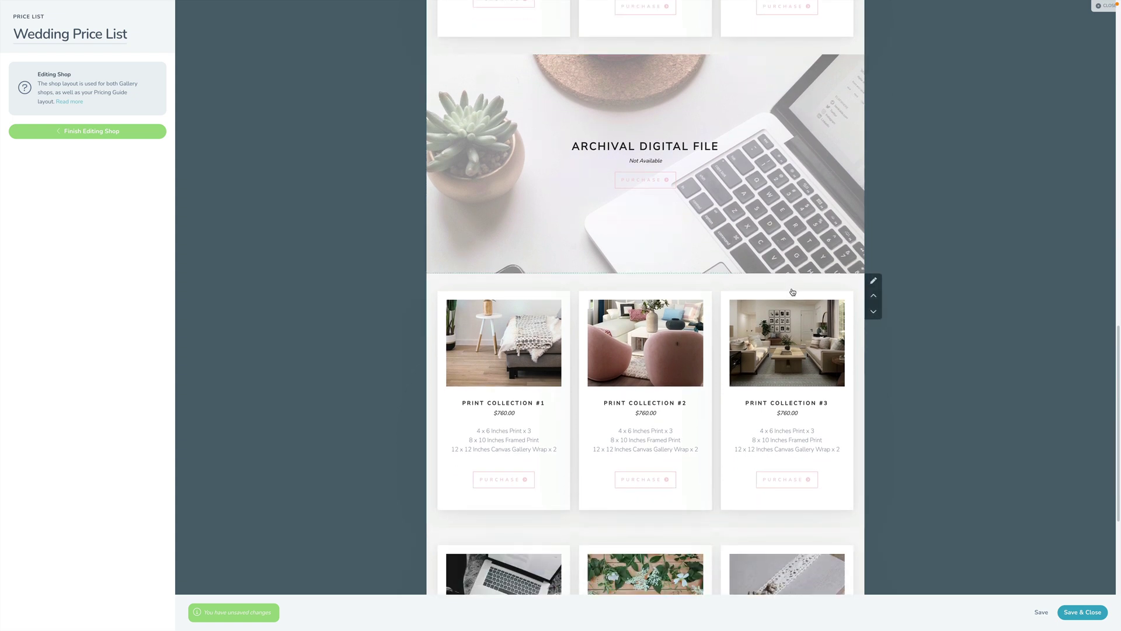
{"action": "scroll", "coordinate": [793, 293], "scroll_direction": "down", "scroll_amount": 2}
{"action": "left_click", "coordinate": [111, 136]}
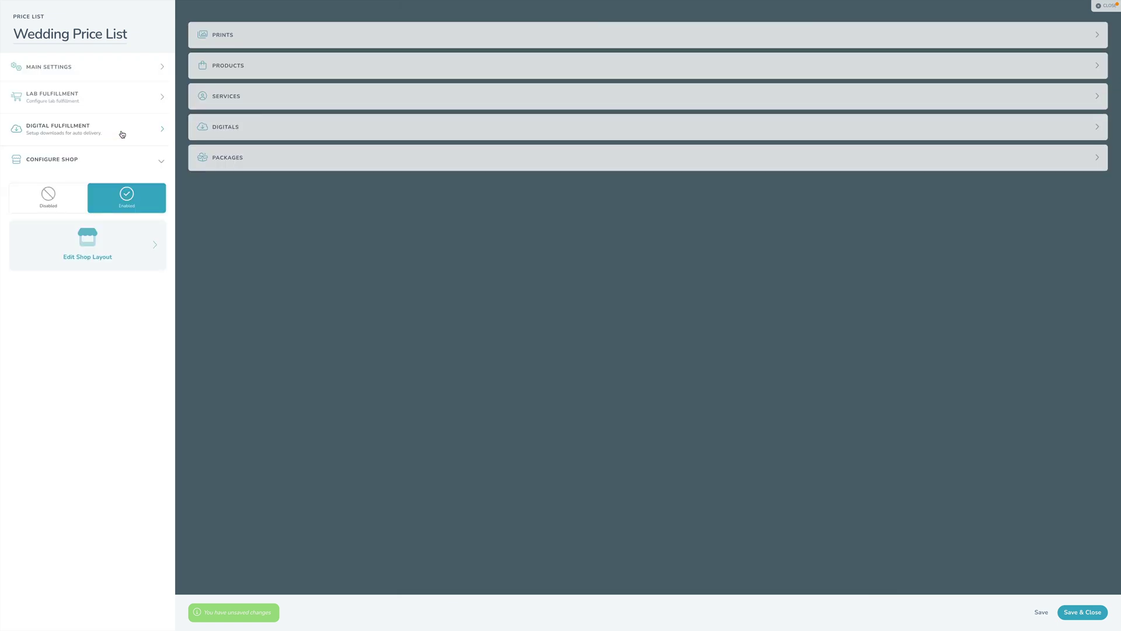
{"action": "left_click", "coordinate": [244, 165]}
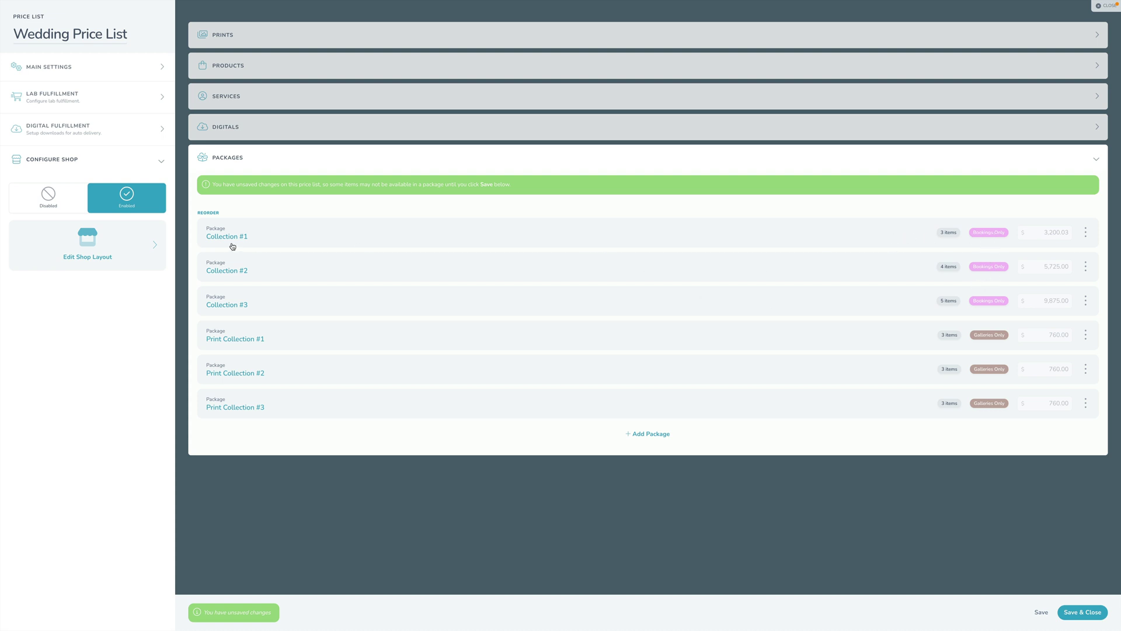
Step: Reopen the shop layout and compare its collection sections with the packages in the price list
{"action": "left_click", "coordinate": [87, 244]}
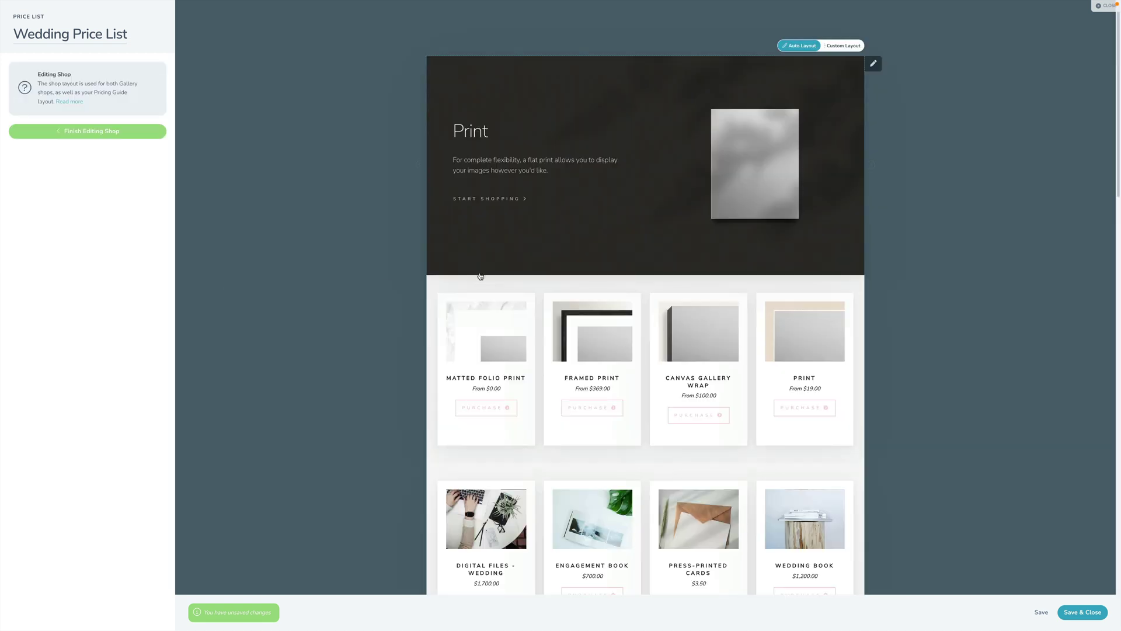
{"action": "scroll", "coordinate": [607, 278], "scroll_direction": "down", "scroll_amount": 20}
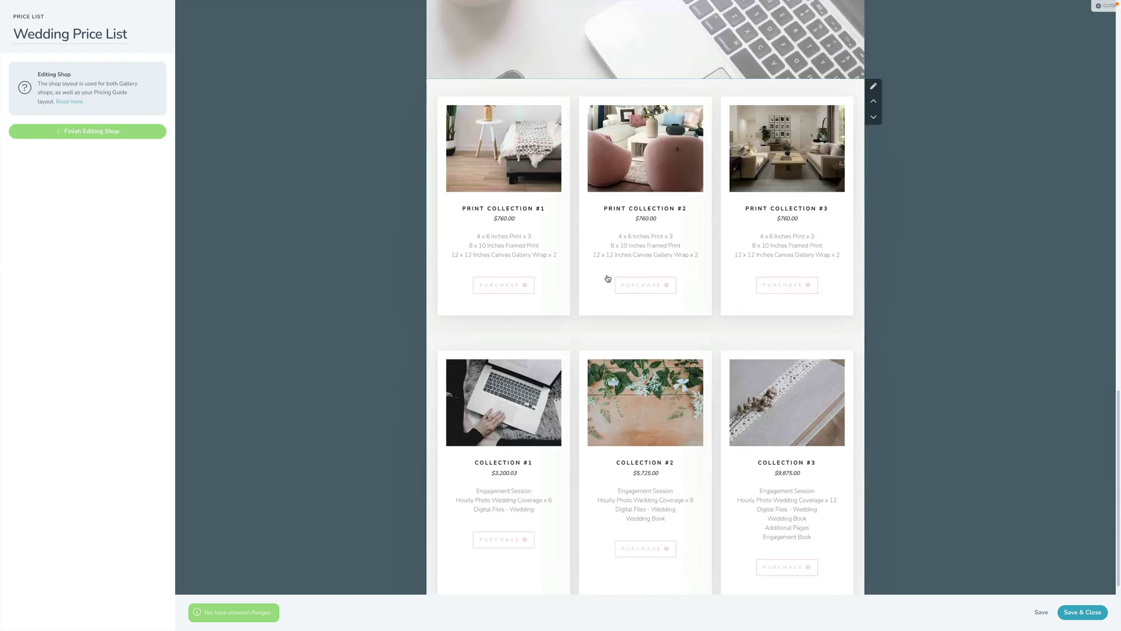
{"action": "scroll", "coordinate": [607, 278], "scroll_direction": "up", "scroll_amount": 15}
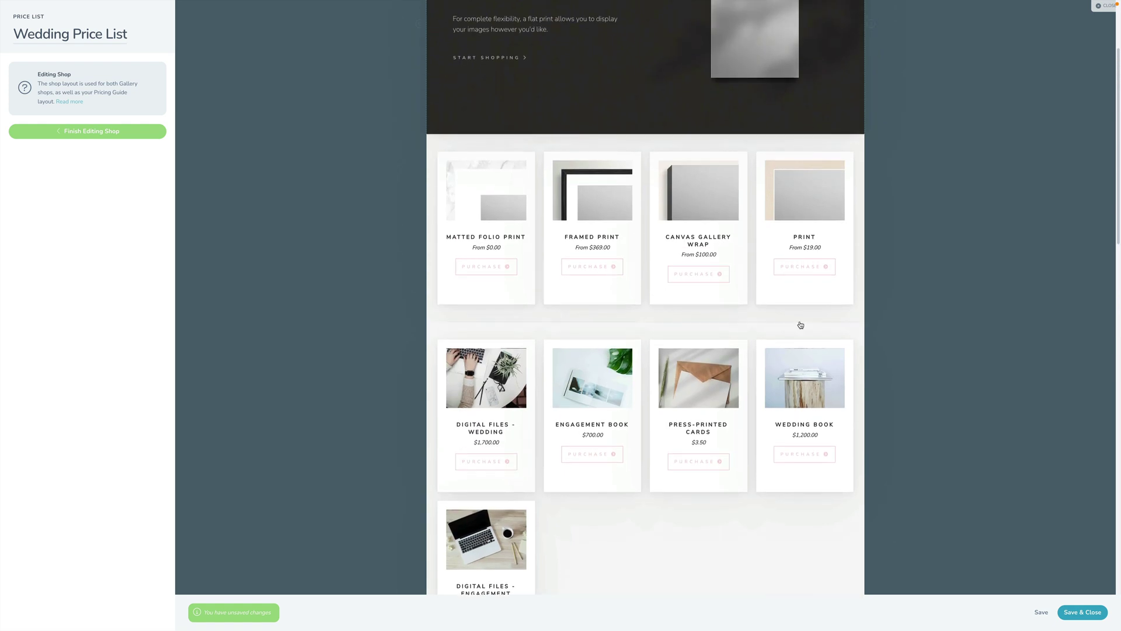
Step: Reduce the prints section's breathing space and keep its Card design after trying Floating and On Top
{"action": "left_click", "coordinate": [874, 141]}
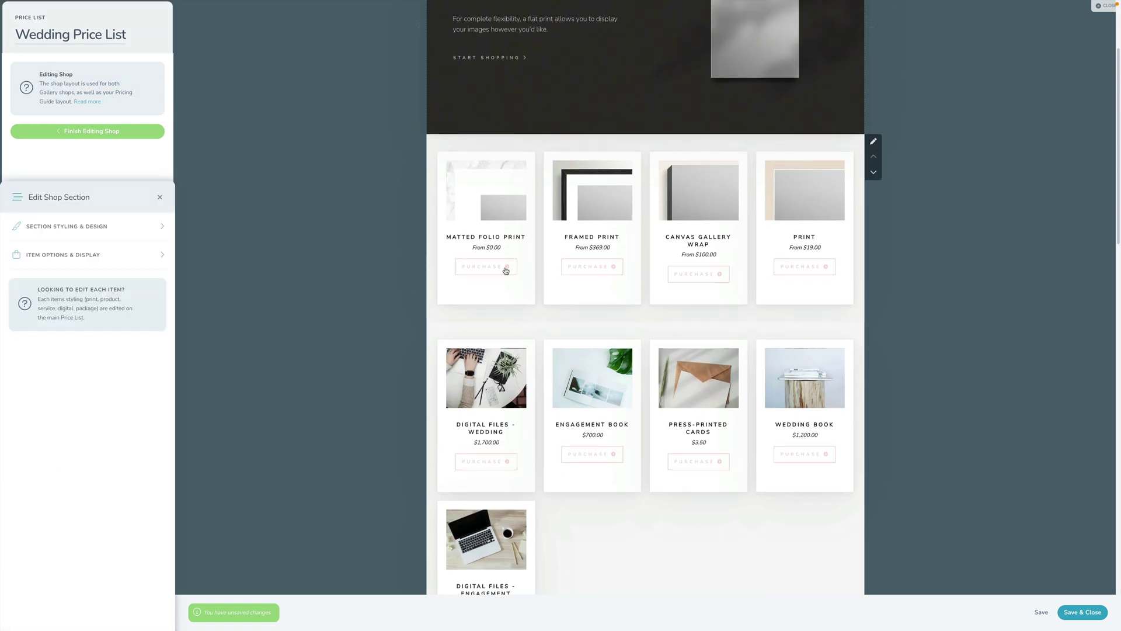
{"action": "left_click", "coordinate": [79, 58]}
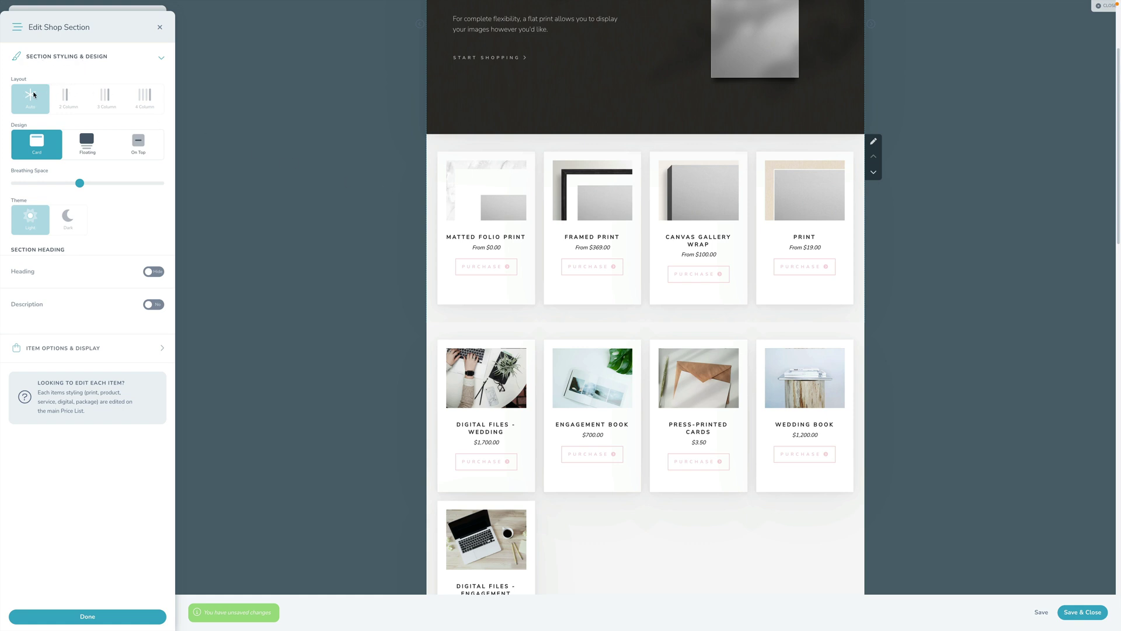
{"action": "scroll", "coordinate": [849, 44], "scroll_direction": "up", "scroll_amount": 3}
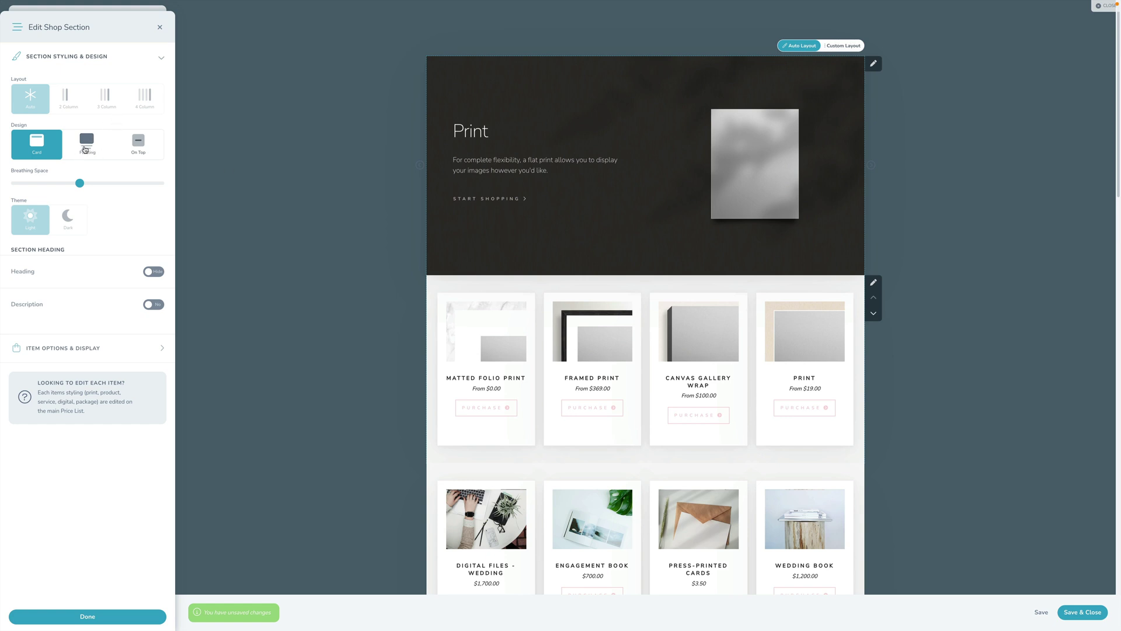
{"action": "left_click", "coordinate": [85, 149]}
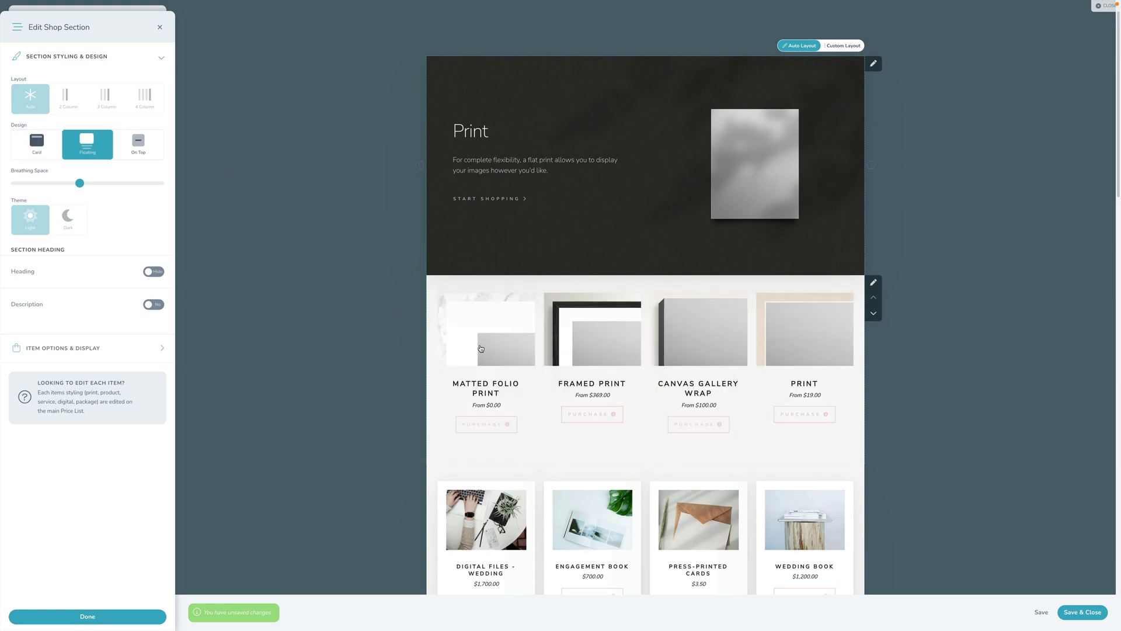
{"action": "left_click", "coordinate": [135, 146]}
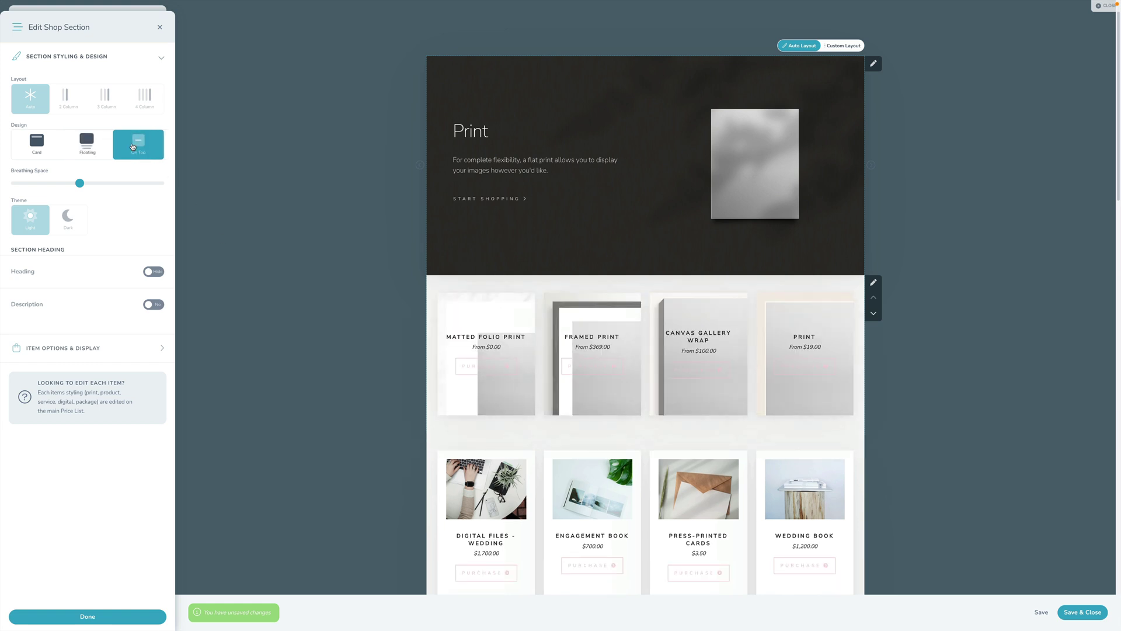
{"action": "mouse_move", "coordinate": [80, 183]}
{"action": "left_mouse_down"}
{"action": "mouse_move", "coordinate": [36, 188]}
{"action": "mouse_move", "coordinate": [132, 184]}
{"action": "mouse_move", "coordinate": [29, 184]}
{"action": "mouse_move", "coordinate": [63, 184]}
{"action": "left_mouse_up"}
{"action": "left_click", "coordinate": [47, 152]}
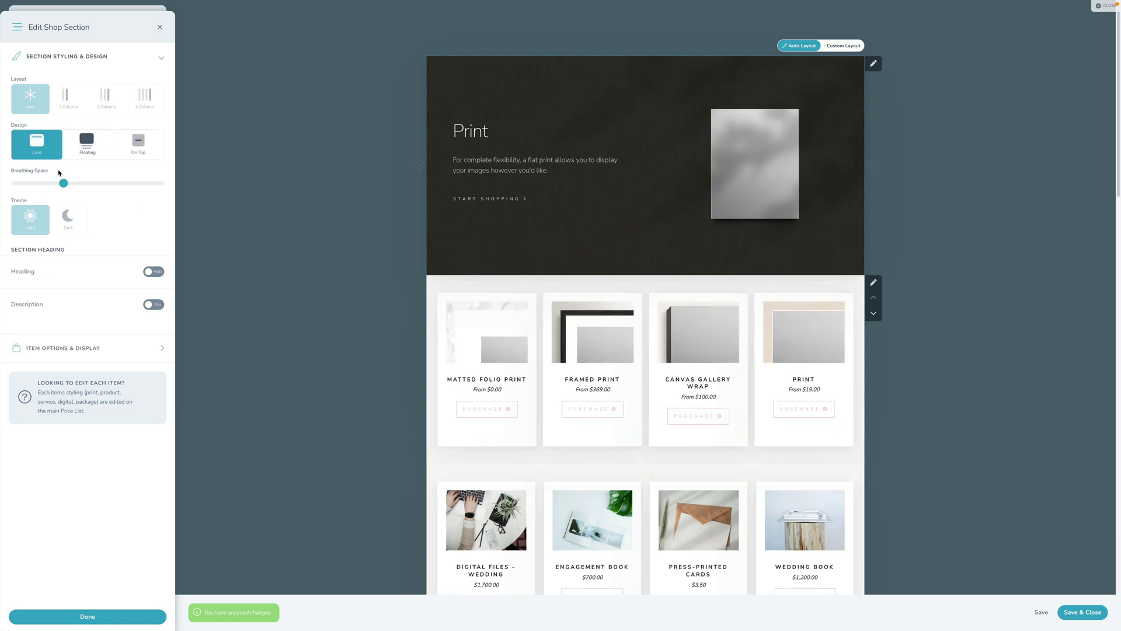
Step: Try out the section heading and description options of the prints section
{"action": "left_click", "coordinate": [154, 304]}
{"action": "left_click", "coordinate": [37, 276]}
{"action": "left_click", "coordinate": [36, 276]}
{"action": "left_click", "coordinate": [153, 271]}
{"action": "left_click", "coordinate": [154, 304]}
Step: Try the item name option of the prints section and show the item summary
{"action": "left_click", "coordinate": [123, 345]}
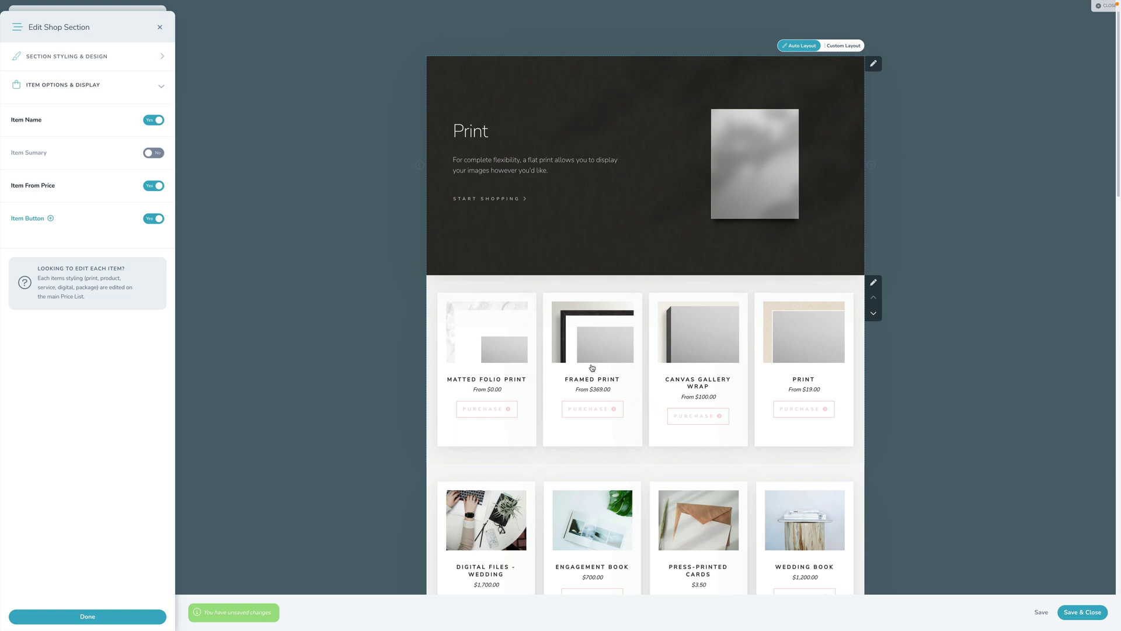
{"action": "left_click", "coordinate": [155, 121]}
{"action": "left_click", "coordinate": [155, 121]}
{"action": "left_click", "coordinate": [153, 153]}
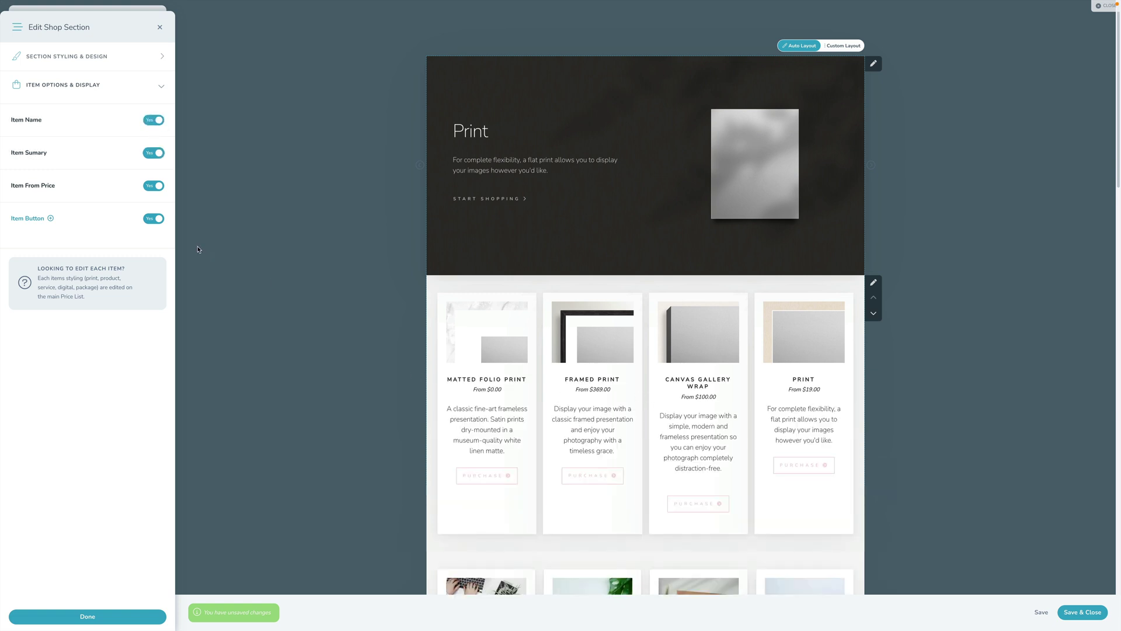
Step: Try hiding and restoring the item from price and the item button in the prints section
{"action": "left_click", "coordinate": [155, 186]}
{"action": "left_click", "coordinate": [155, 186]}
{"action": "left_click", "coordinate": [156, 186]}
{"action": "left_click", "coordinate": [158, 188]}
{"action": "left_click", "coordinate": [155, 218]}
{"action": "left_click", "coordinate": [156, 218]}
Step: Inspect the item button's text and style options, hide the item summary again, and close the section's settings
{"action": "left_click", "coordinate": [32, 220]}
{"action": "left_click", "coordinate": [45, 251]}
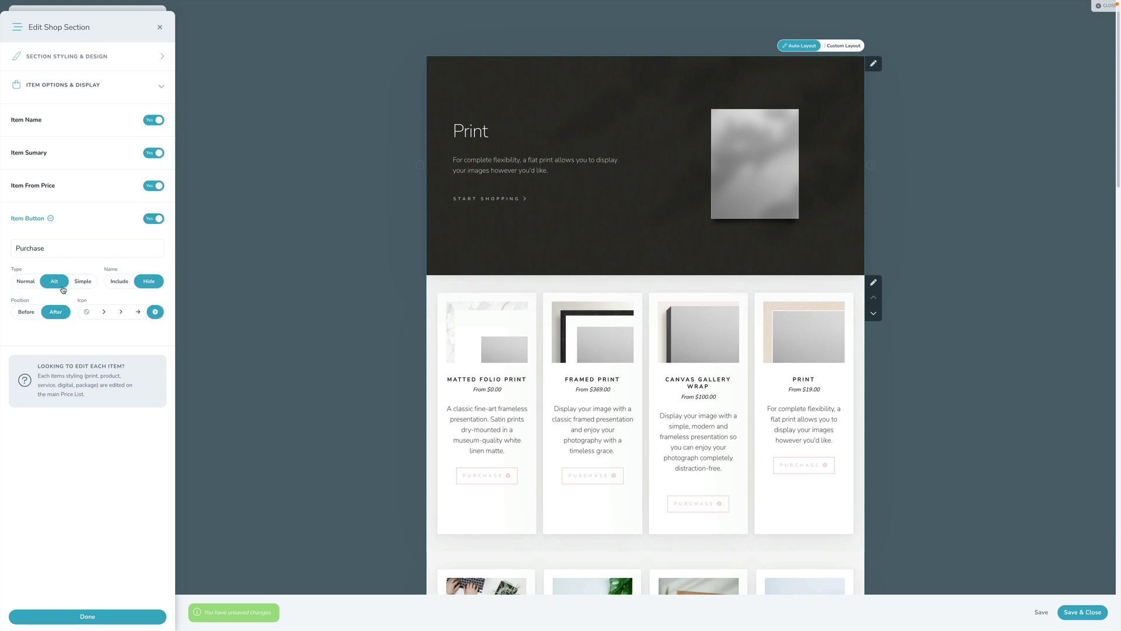
{"action": "left_click", "coordinate": [34, 219]}
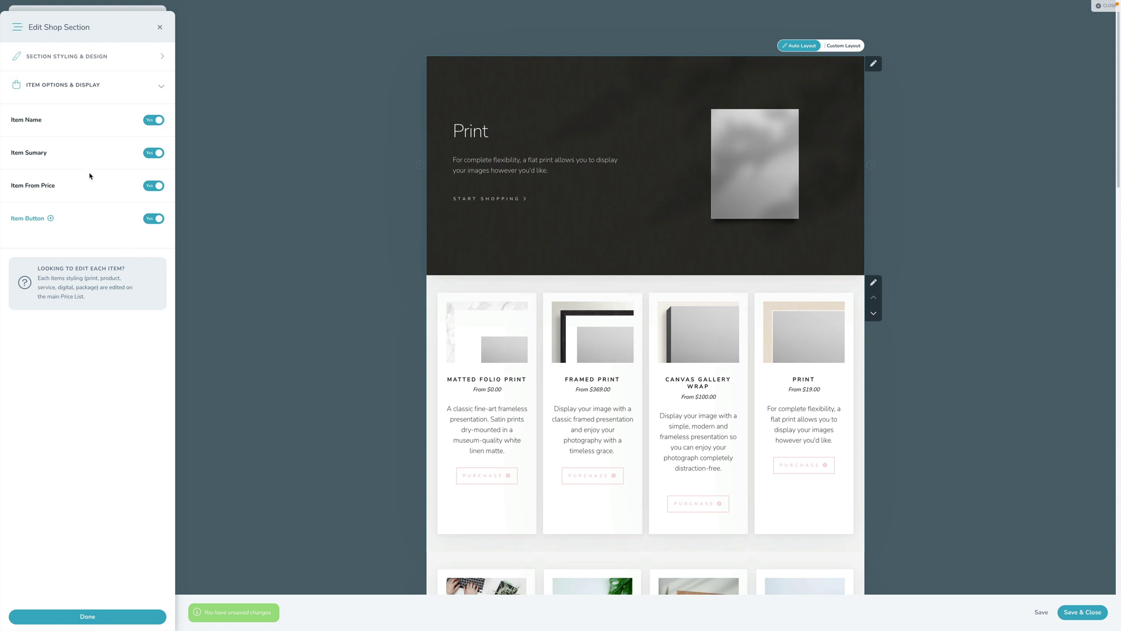
{"action": "left_click", "coordinate": [151, 153]}
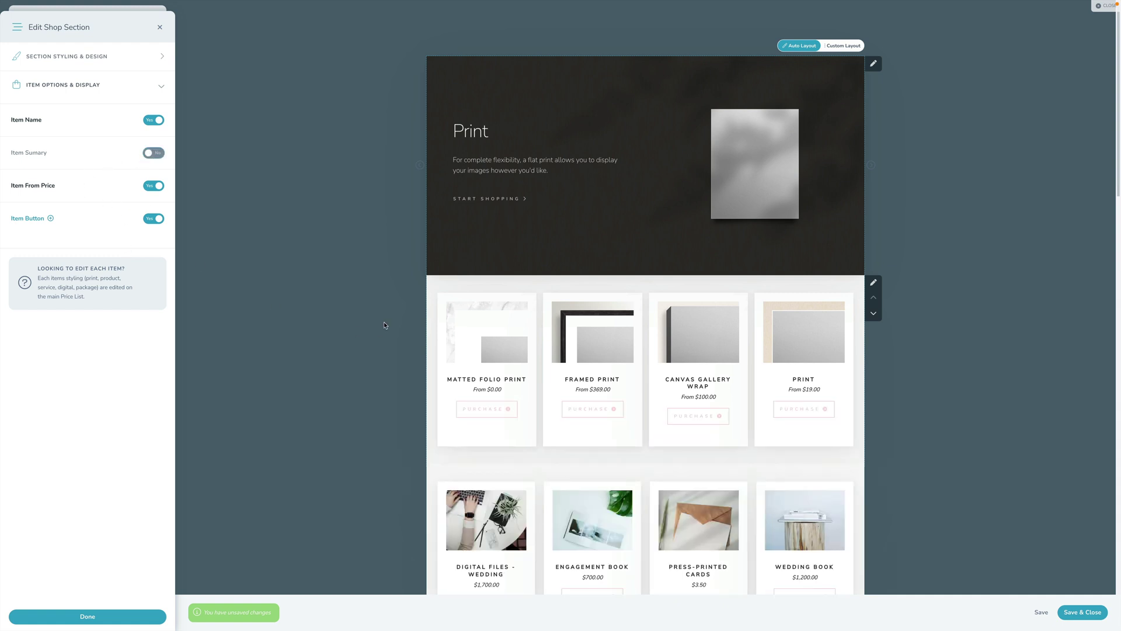
{"action": "left_click", "coordinate": [159, 27]}
Step: Try the Floating and On Top designs on the services section, return it to Card, and close its settings
{"action": "scroll", "coordinate": [539, 264], "scroll_direction": "down", "scroll_amount": 8}
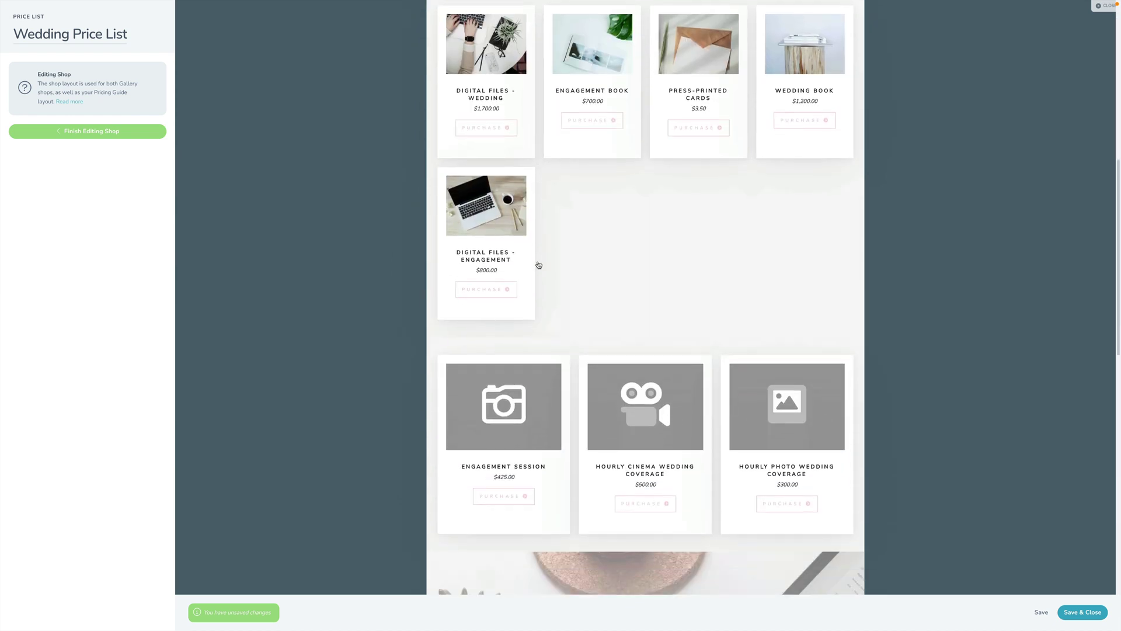
{"action": "scroll", "coordinate": [539, 264], "scroll_direction": "down", "scroll_amount": 3}
{"action": "left_click", "coordinate": [873, 193]}
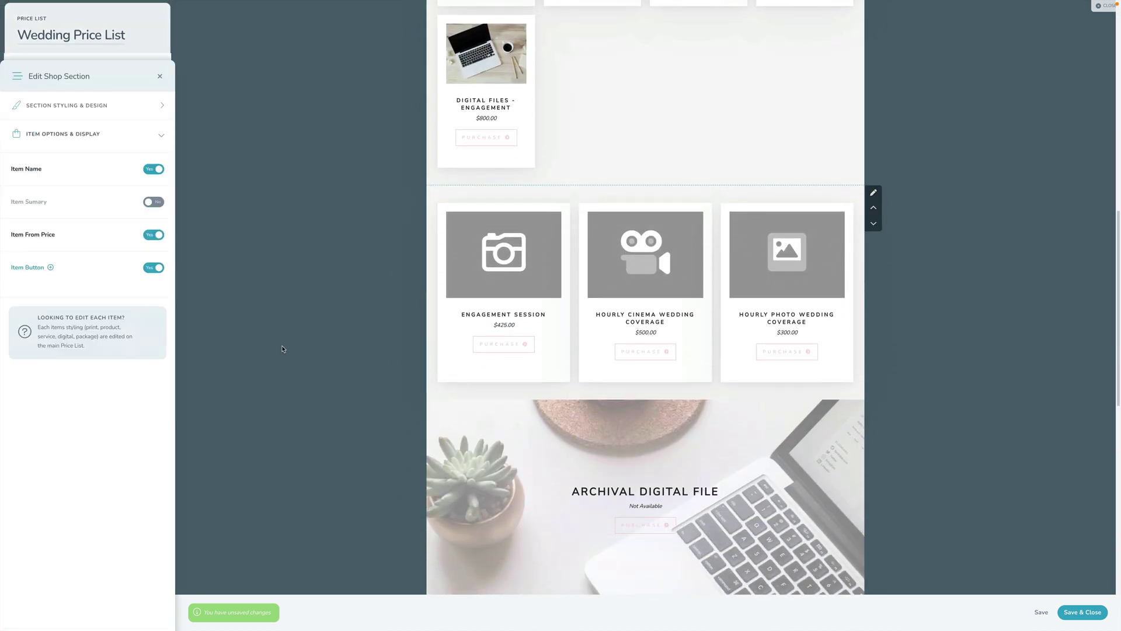
{"action": "left_click", "coordinate": [78, 56]}
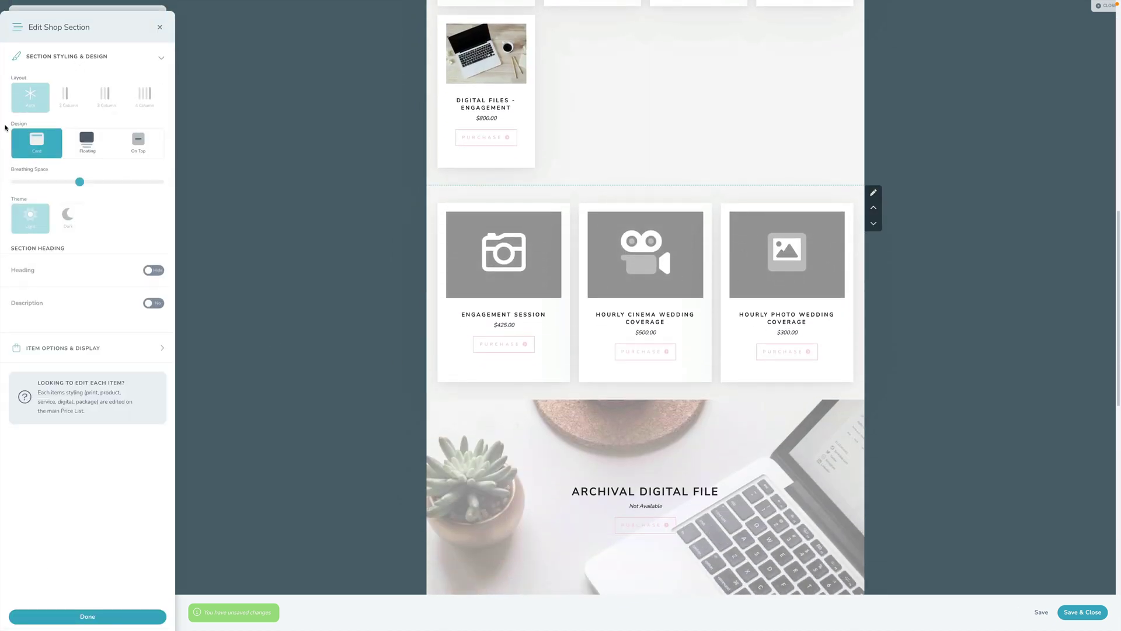
{"action": "left_click", "coordinate": [90, 144]}
{"action": "left_click", "coordinate": [135, 146]}
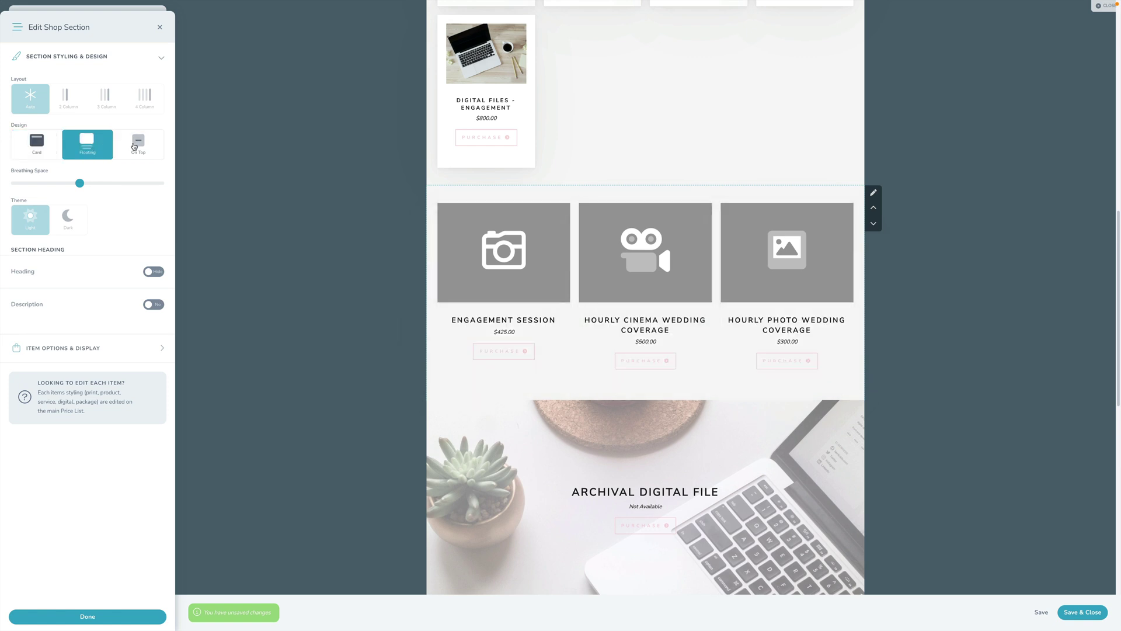
{"action": "left_click", "coordinate": [36, 144]}
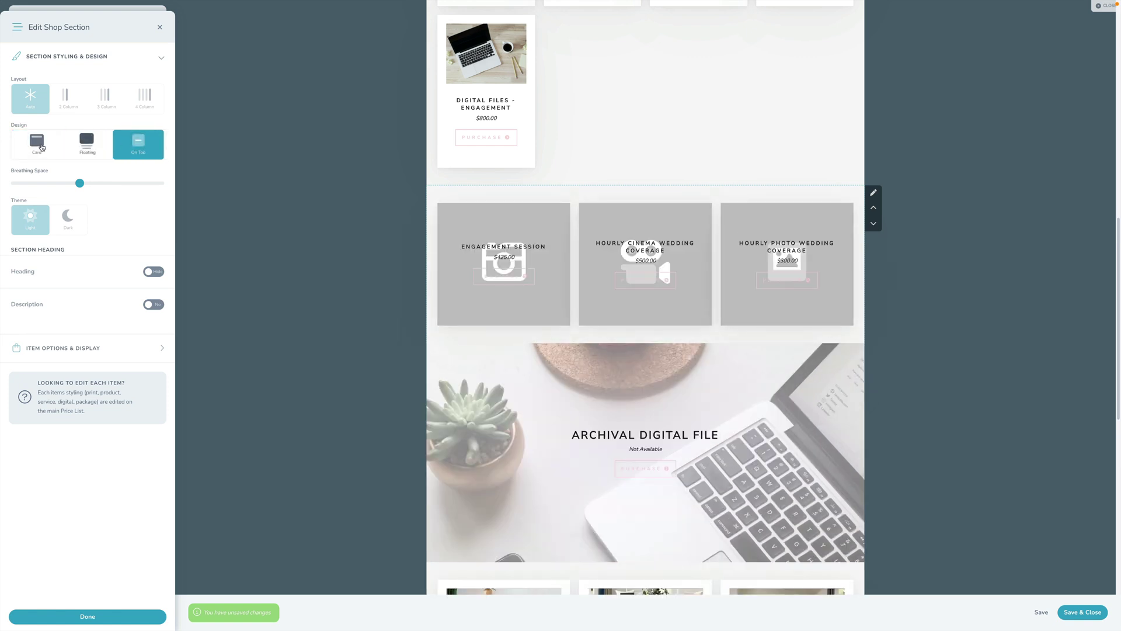
{"action": "left_click", "coordinate": [160, 27]}
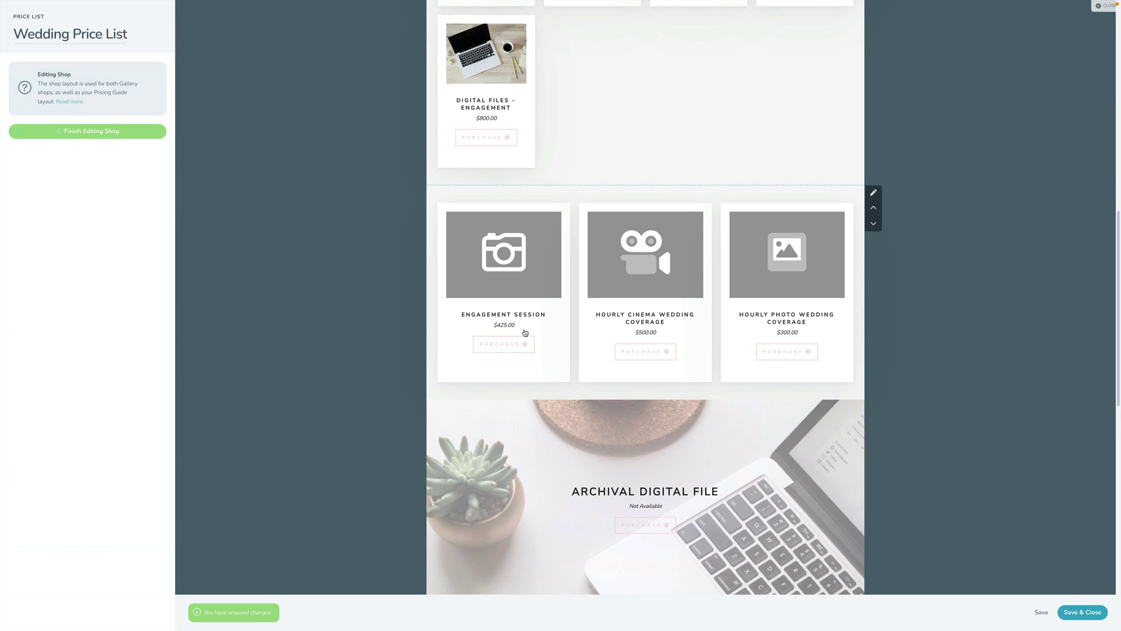
Step: Switch the shop from Auto Layout to Custom Layout and confirm manual layout mode
{"action": "scroll", "coordinate": [669, 435], "scroll_direction": "up", "scroll_amount": 10}
{"action": "scroll", "coordinate": [669, 435], "scroll_direction": "down", "scroll_amount": 4}
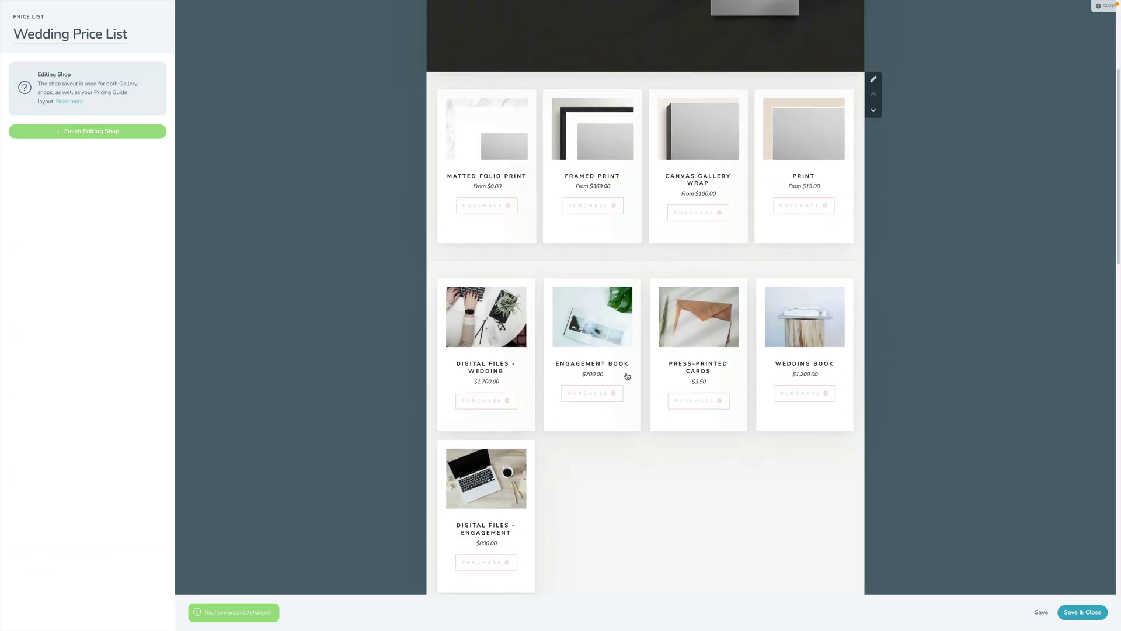
{"action": "scroll", "coordinate": [633, 440], "scroll_direction": "down", "scroll_amount": 10}
{"action": "scroll", "coordinate": [632, 407], "scroll_direction": "down", "scroll_amount": 3}
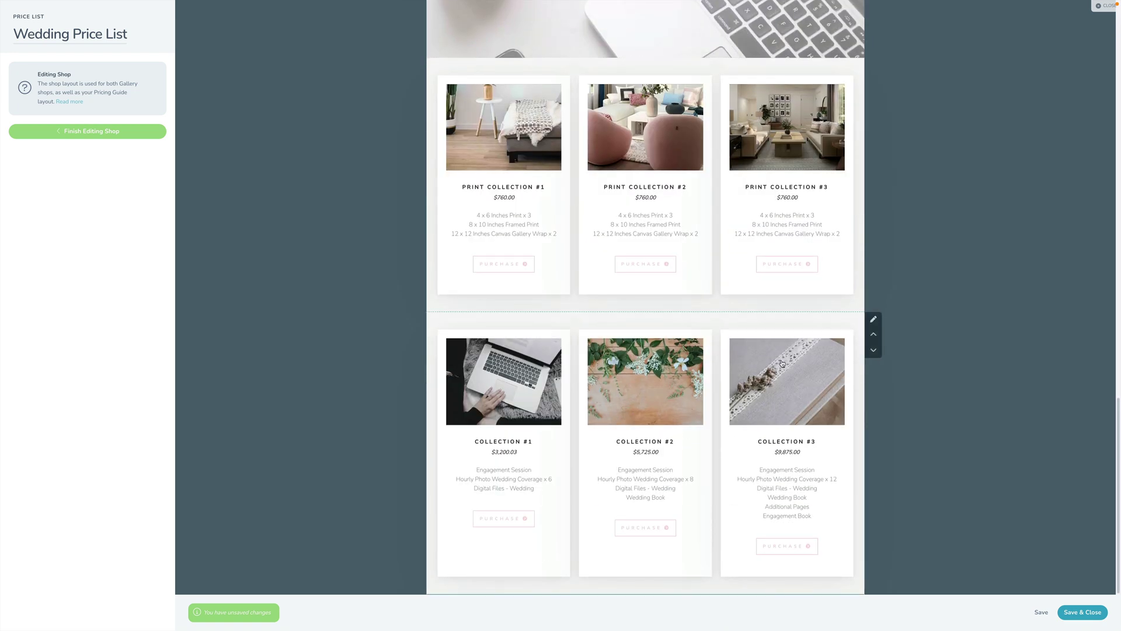
{"action": "scroll", "coordinate": [782, 363], "scroll_direction": "up", "scroll_amount": 20}
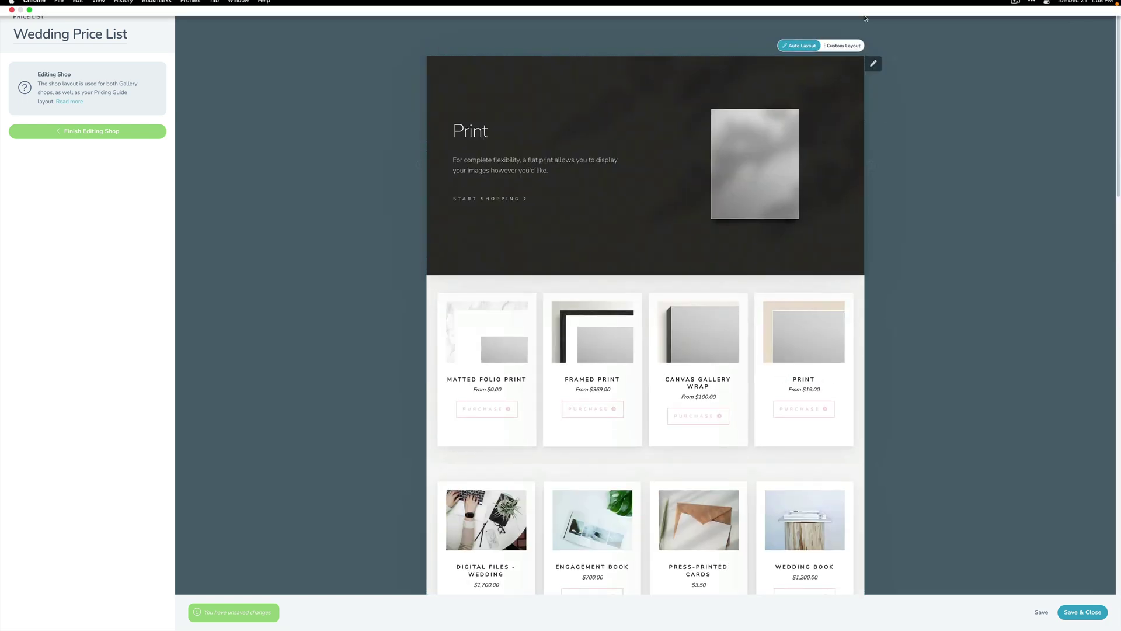
{"action": "left_click", "coordinate": [851, 47]}
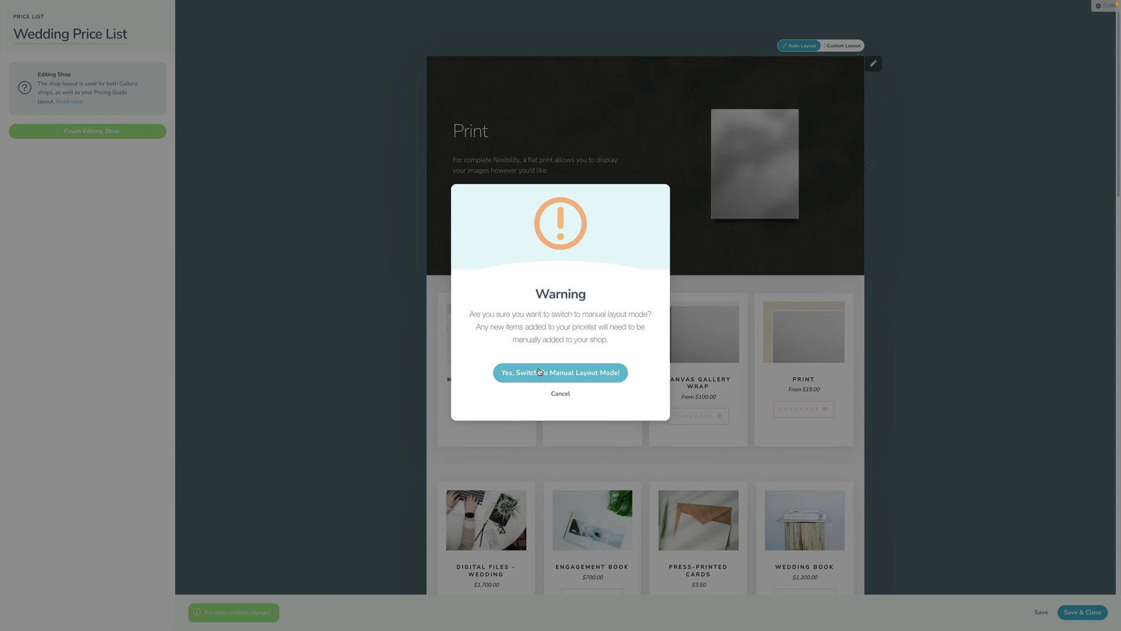
{"action": "left_click", "coordinate": [540, 372]}
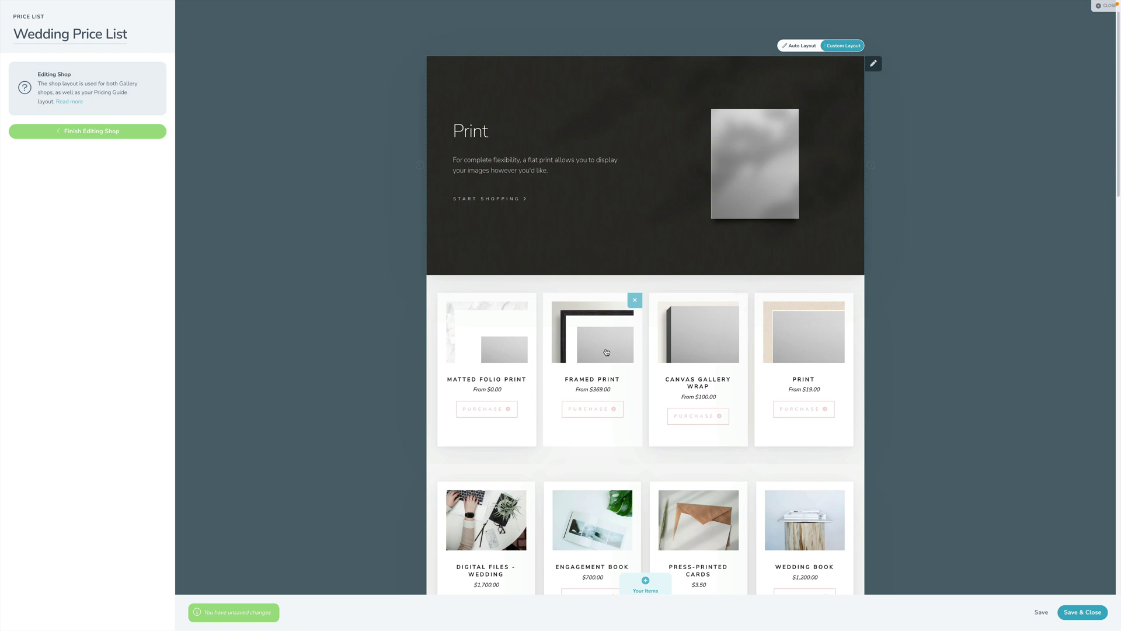
Step: Move Framed Print after Canvas Gallery Wrap and place Engagement Book in its own section between the prints and products
{"action": "left_click_drag", "start_coordinate": [596, 345], "coordinate": [727, 362]}
{"action": "scroll", "coordinate": [672, 350], "scroll_direction": "down", "scroll_amount": 3}
{"action": "left_click_drag", "start_coordinate": [593, 356], "coordinate": [642, 295]}
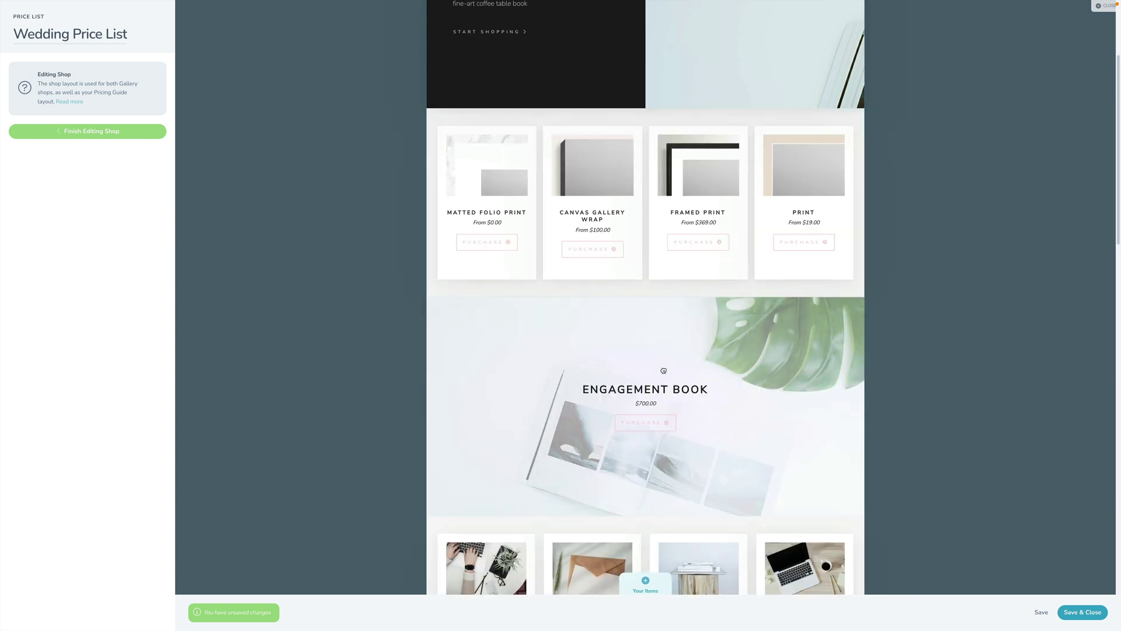
Step: Split the print collections into separate full-width sections, ordered Print Collection #1, #2 and #3
{"action": "scroll", "coordinate": [664, 372], "scroll_direction": "down", "scroll_amount": 6}
{"action": "scroll", "coordinate": [664, 372], "scroll_direction": "down", "scroll_amount": 3}
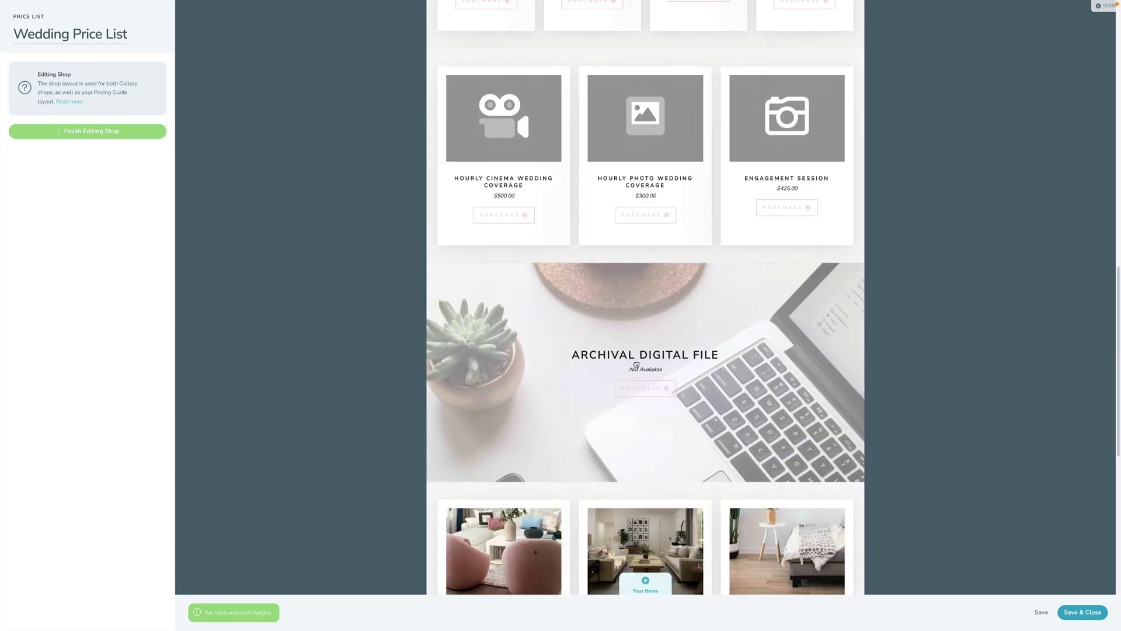
{"action": "scroll", "coordinate": [636, 432], "scroll_direction": "down", "scroll_amount": 6}
{"action": "scroll", "coordinate": [640, 446], "scroll_direction": "up", "scroll_amount": 5}
{"action": "scroll", "coordinate": [517, 454], "scroll_direction": "down", "scroll_amount": 2}
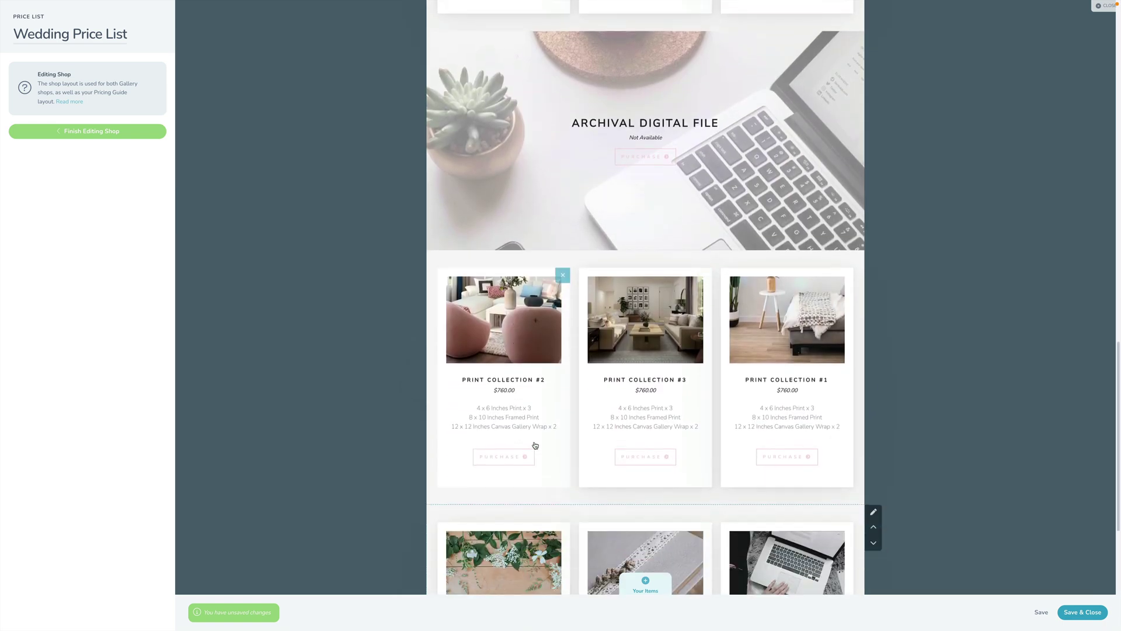
{"action": "left_click_drag", "start_coordinate": [791, 344], "coordinate": [668, 245]}
{"action": "scroll", "coordinate": [724, 432], "scroll_direction": "down", "scroll_amount": 2}
{"action": "left_click_drag", "start_coordinate": [724, 432], "coordinate": [692, 338]}
{"action": "scroll", "coordinate": [711, 387], "scroll_direction": "down", "scroll_amount": 2}
{"action": "scroll", "coordinate": [711, 387], "scroll_direction": "down", "scroll_amount": 2}
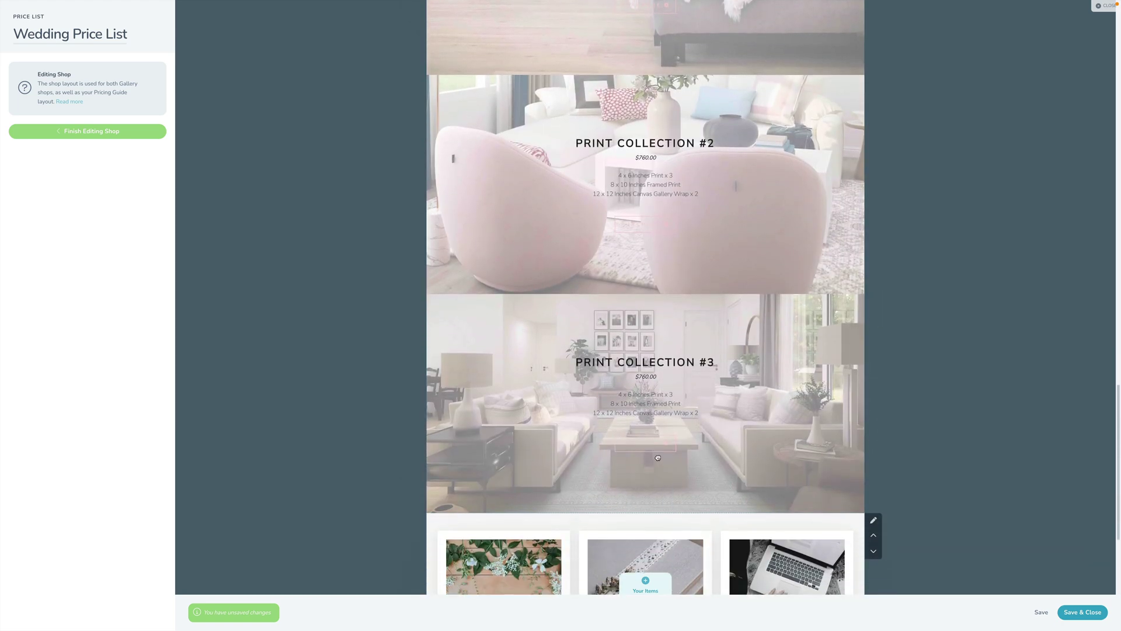
Step: Review the rearranged custom layout from the print collections up to the Engagement Book section
{"action": "scroll", "coordinate": [711, 387], "scroll_direction": "up", "scroll_amount": 5}
{"action": "scroll", "coordinate": [656, 458], "scroll_direction": "up", "scroll_amount": 4}
{"action": "scroll", "coordinate": [656, 458], "scroll_direction": "down", "scroll_amount": 8}
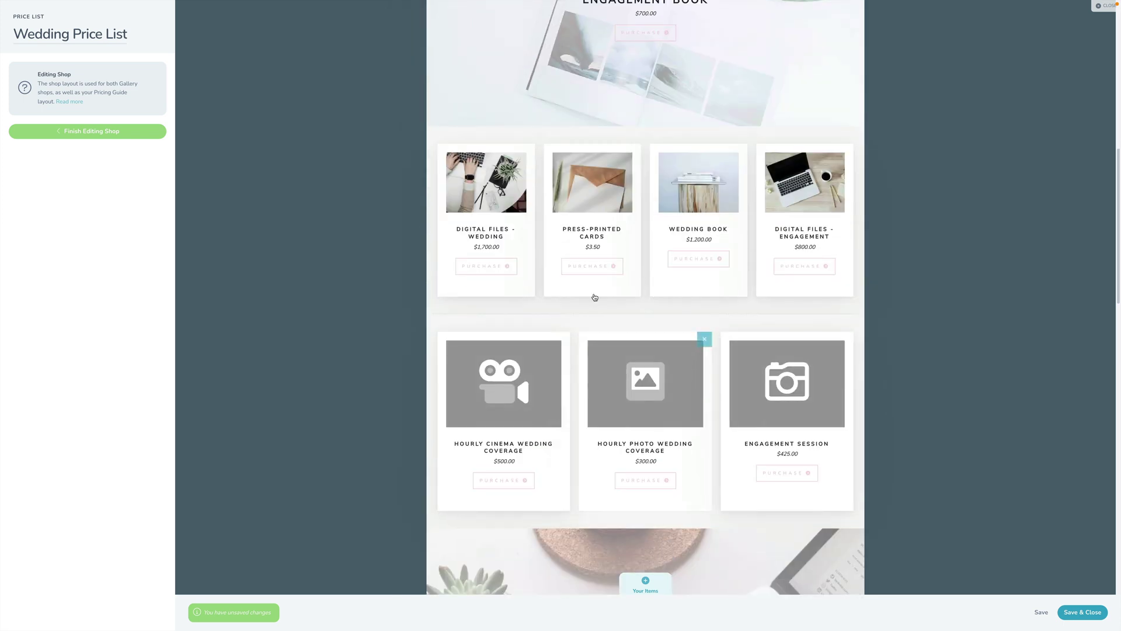
{"action": "scroll", "coordinate": [592, 284], "scroll_direction": "up", "scroll_amount": 4}
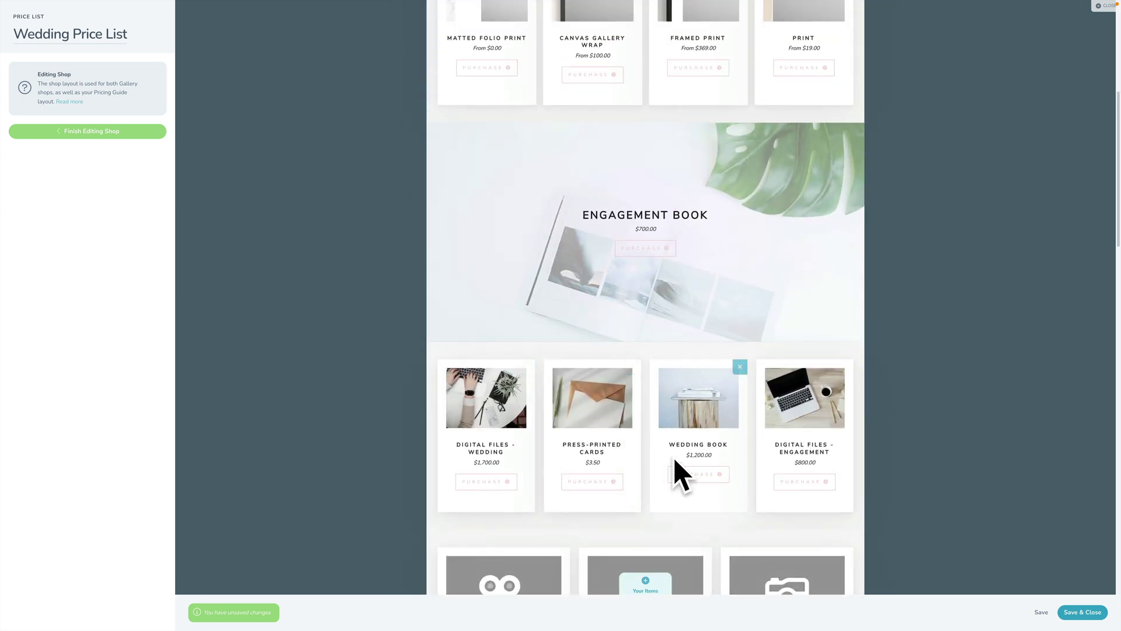
Step: Split the four prints into separate full-width sections, ordered Matted Folio Print, Canvas Gallery Wrap, Framed Print and Print
{"action": "scroll", "coordinate": [685, 420], "scroll_direction": "up", "scroll_amount": 6}
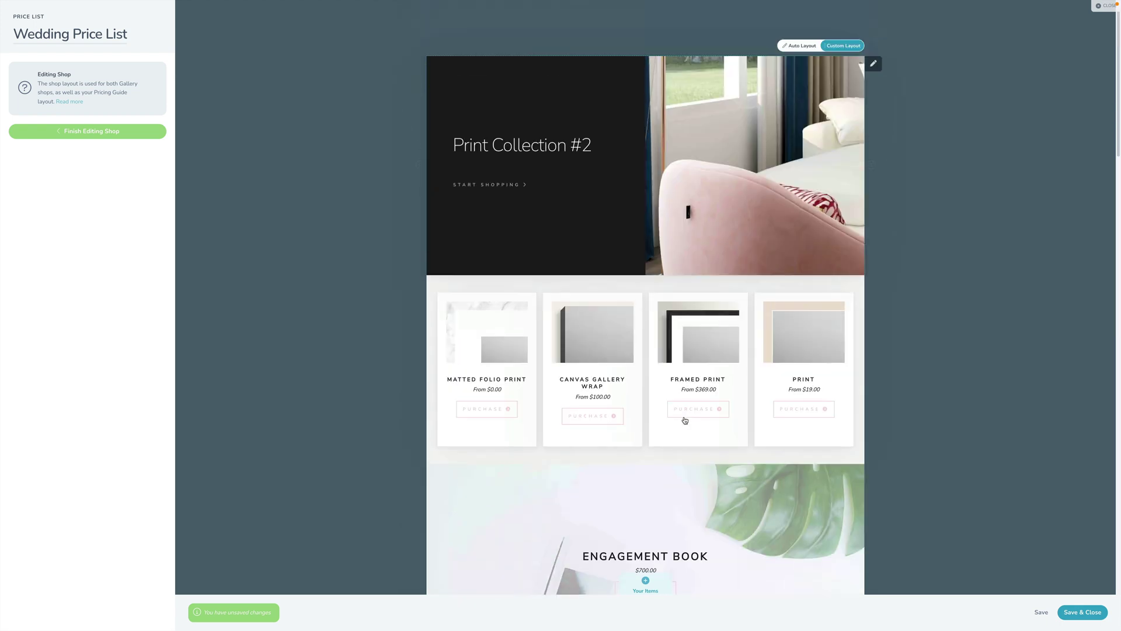
{"action": "left_click_drag", "start_coordinate": [528, 300], "coordinate": [679, 274]}
{"action": "scroll", "coordinate": [563, 390], "scroll_direction": "down", "scroll_amount": 4}
{"action": "left_click_drag", "start_coordinate": [564, 269], "coordinate": [628, 252]}
{"action": "scroll", "coordinate": [655, 440], "scroll_direction": "down", "scroll_amount": 3}
{"action": "left_click_drag", "start_coordinate": [634, 318], "coordinate": [630, 288]}
{"action": "scroll", "coordinate": [642, 423], "scroll_direction": "down", "scroll_amount": 7}
{"action": "scroll", "coordinate": [617, 345], "scroll_direction": "up", "scroll_amount": 10}
{"action": "scroll", "coordinate": [618, 345], "scroll_direction": "up", "scroll_amount": 4}
Step: Compare the section styles and themes for Matted Folio Print, settling on Split Left with the Light theme
{"action": "mouse_move", "coordinate": [823, 308]}
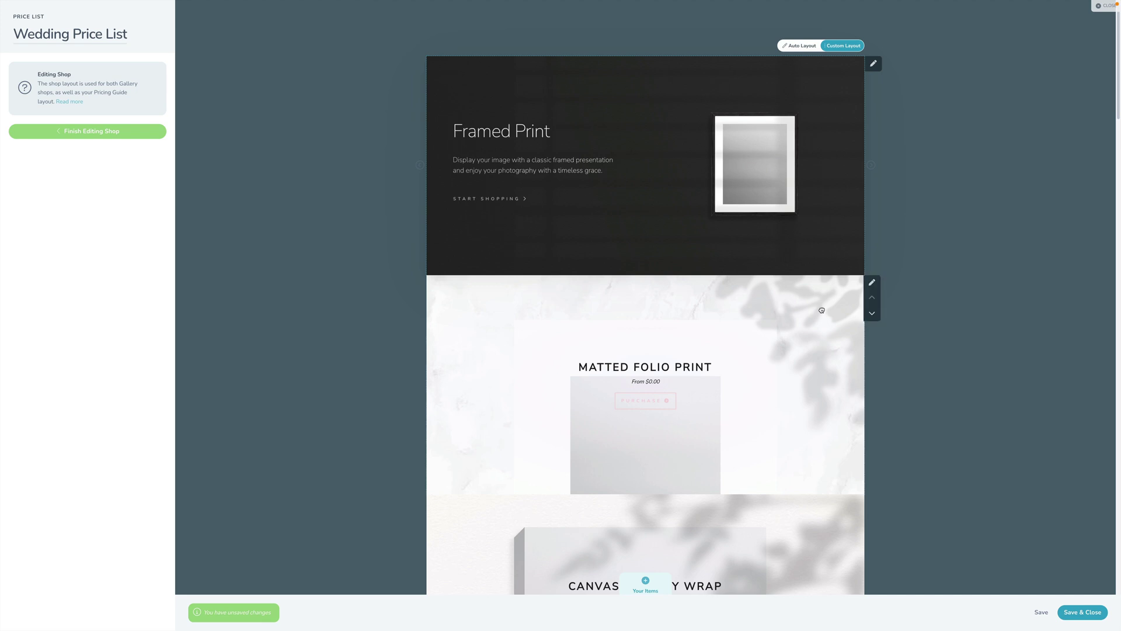
{"action": "left_click", "coordinate": [874, 283]}
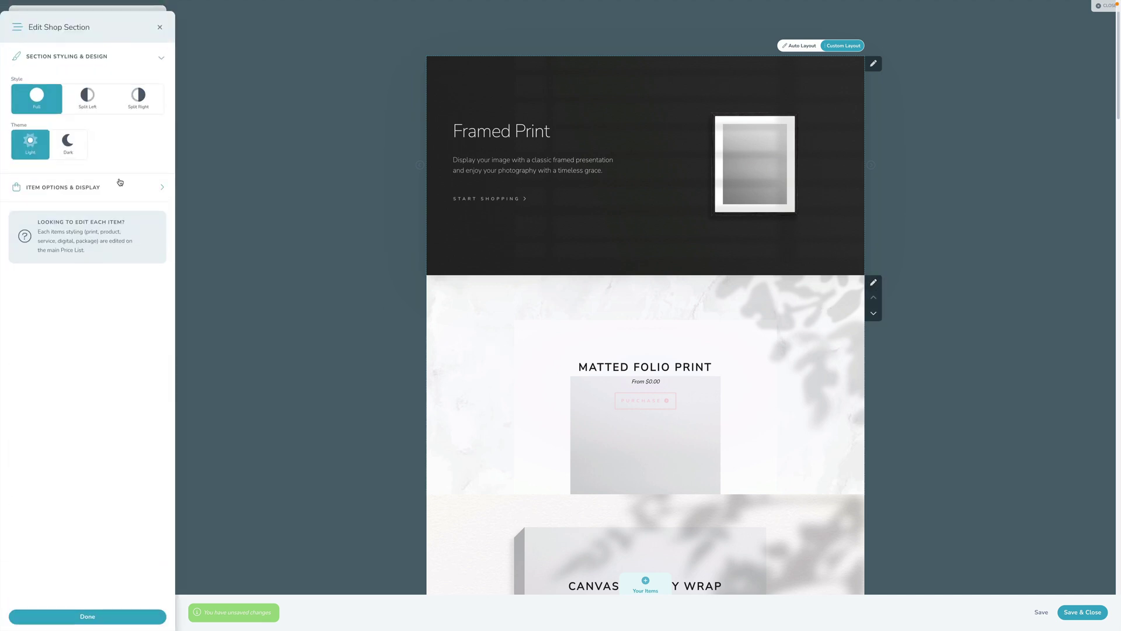
{"action": "left_click", "coordinate": [82, 98]}
{"action": "left_click", "coordinate": [139, 97]}
{"action": "left_click", "coordinate": [88, 97]}
{"action": "left_click", "coordinate": [45, 103]}
{"action": "left_click", "coordinate": [65, 156]}
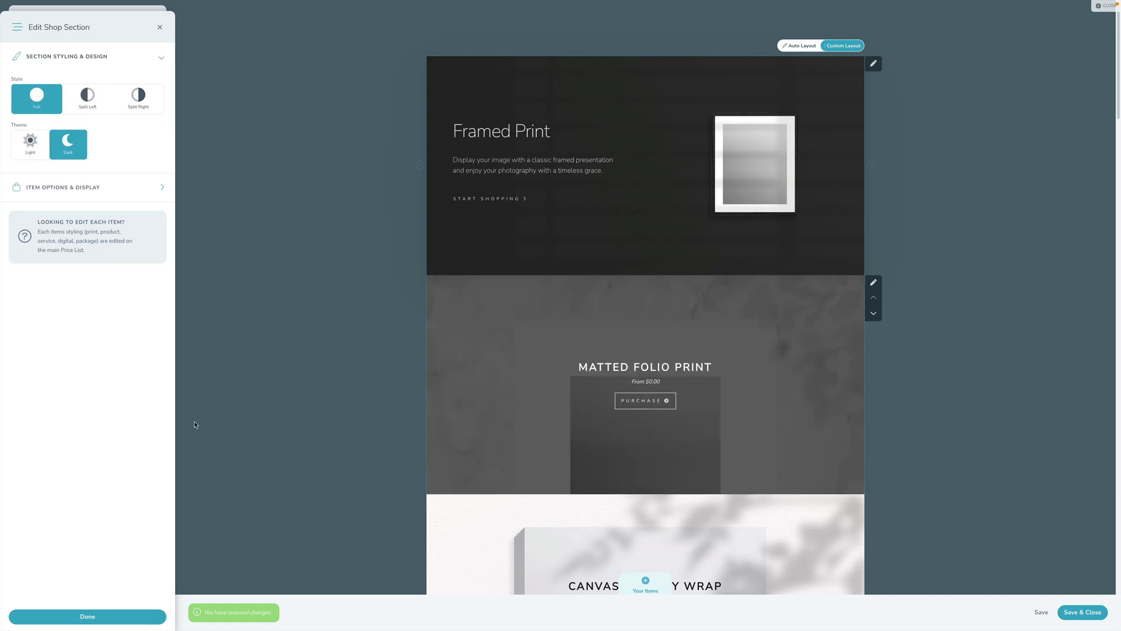
{"action": "left_click", "coordinate": [87, 98]}
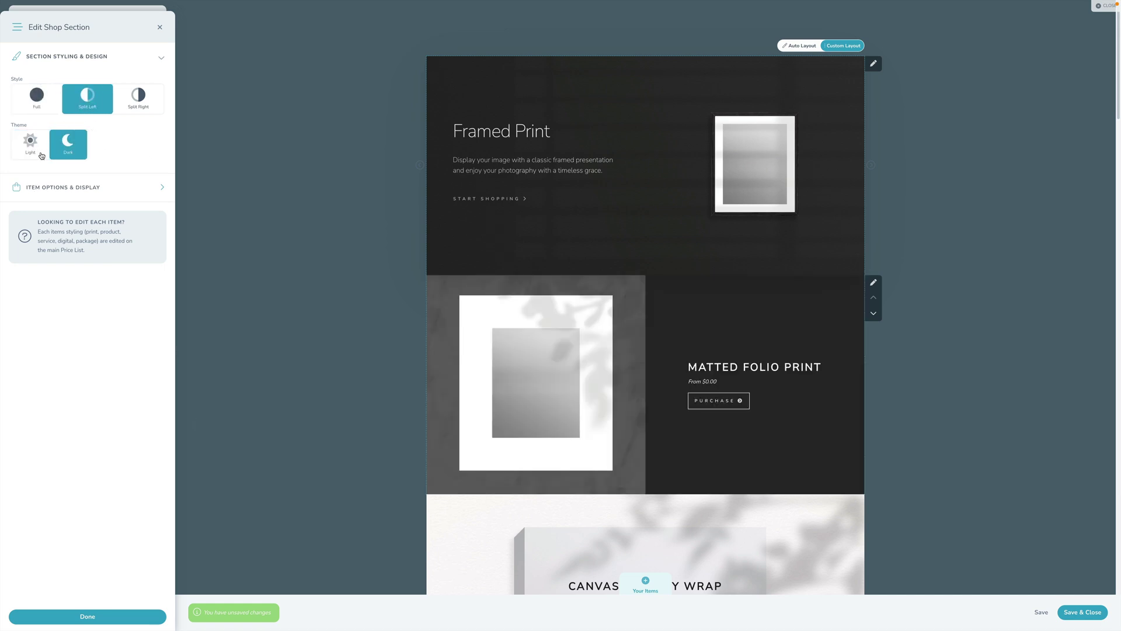
{"action": "left_click", "coordinate": [33, 149]}
{"action": "left_click", "coordinate": [139, 108]}
{"action": "left_click", "coordinate": [88, 99]}
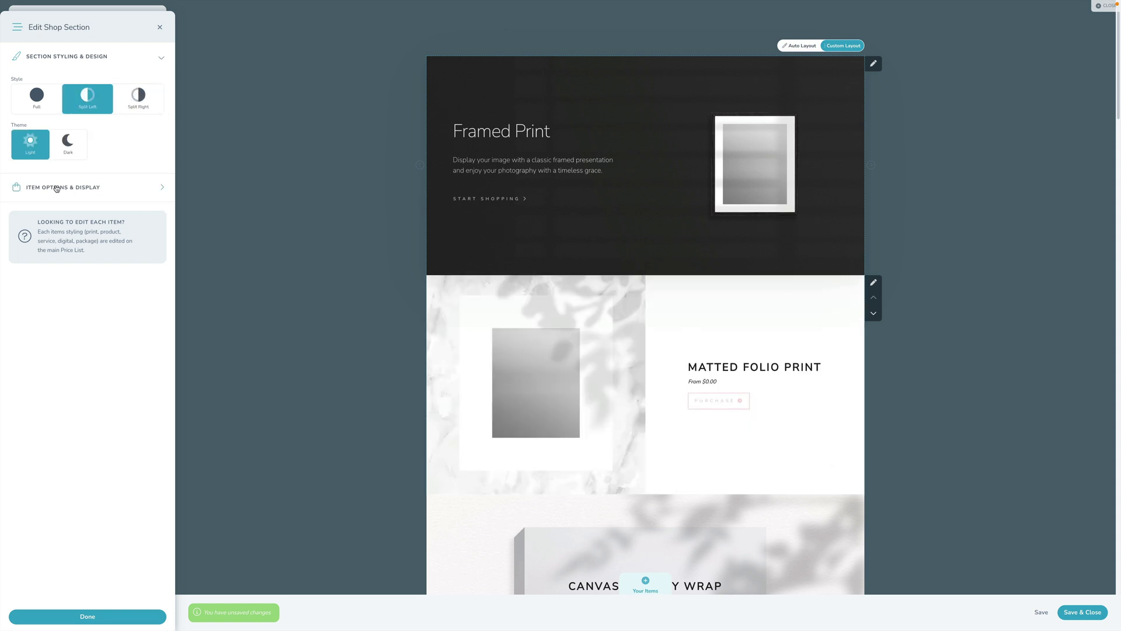
Step: Show the item summary in the Matted Folio Print section and close its settings
{"action": "left_click", "coordinate": [57, 188]}
{"action": "left_click", "coordinate": [150, 156]}
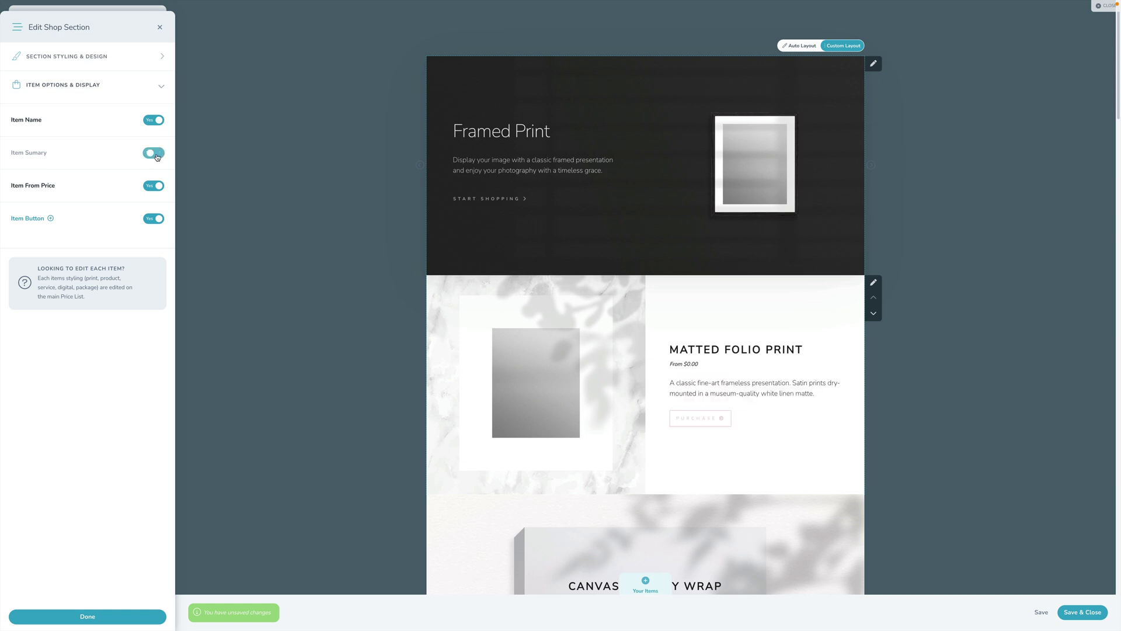
{"action": "left_click", "coordinate": [89, 92]}
{"action": "scroll", "coordinate": [586, 375], "scroll_direction": "down", "scroll_amount": 4}
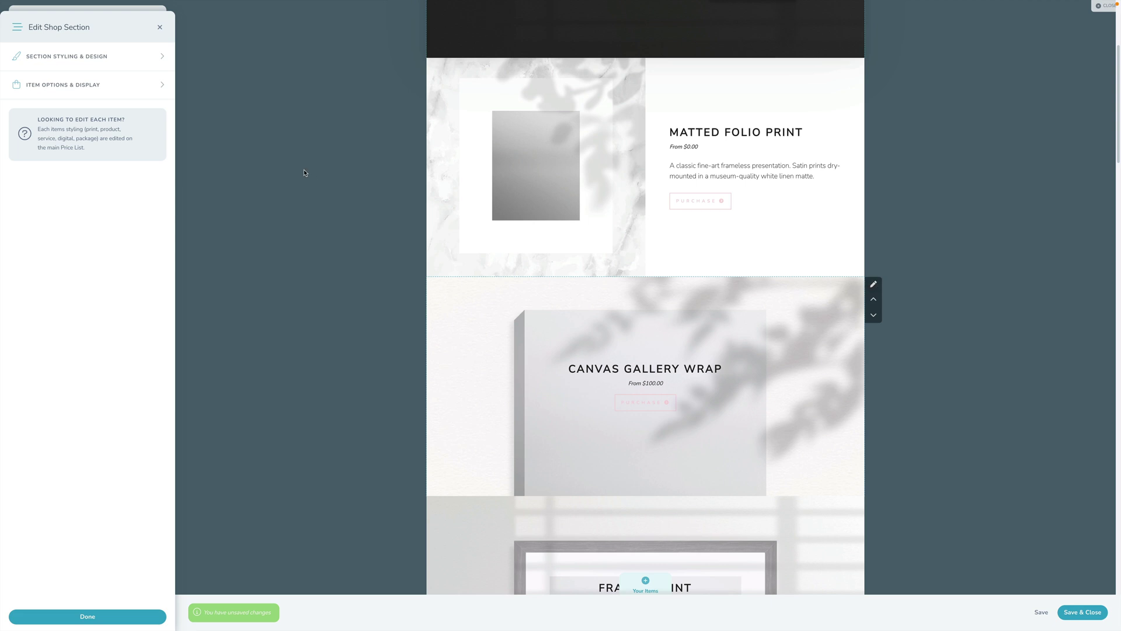
{"action": "left_click", "coordinate": [162, 27]}
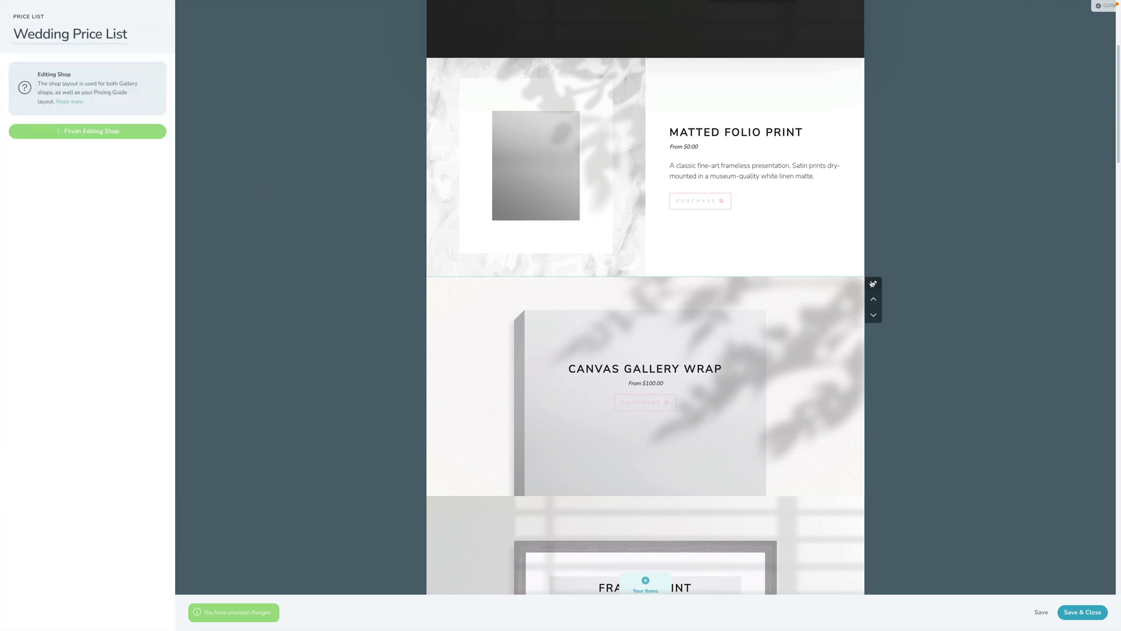
Step: Set the Canvas Gallery Wrap section to the Split Right style and show its item summary
{"action": "left_click", "coordinate": [872, 284]}
{"action": "left_click", "coordinate": [67, 57]}
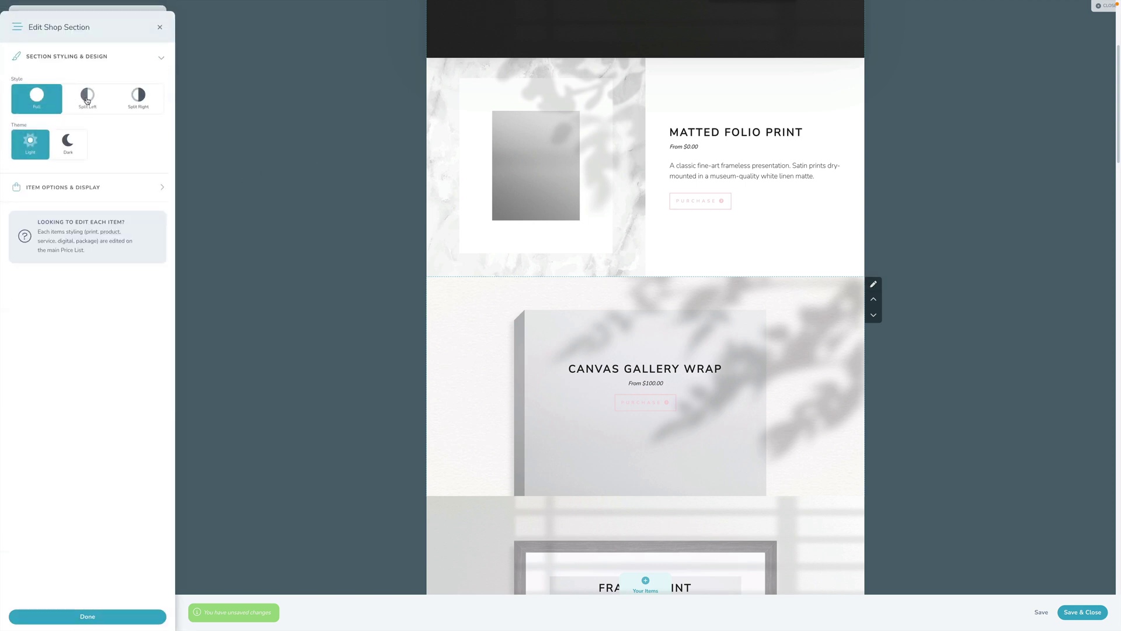
{"action": "left_click", "coordinate": [86, 100]}
{"action": "left_click", "coordinate": [133, 98]}
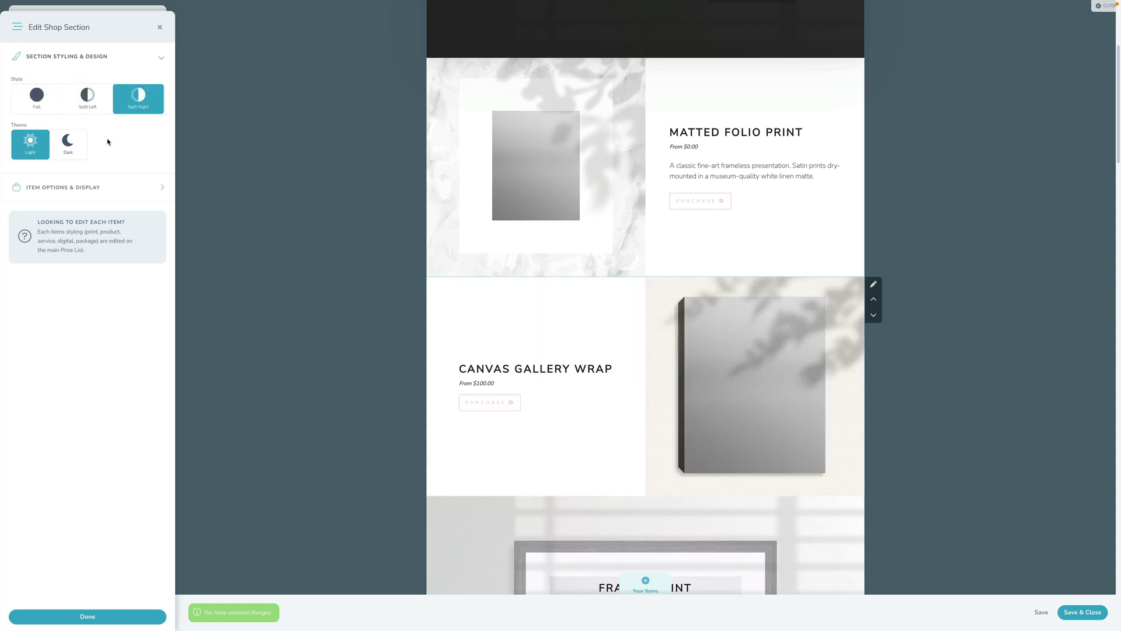
{"action": "left_click", "coordinate": [76, 188]}
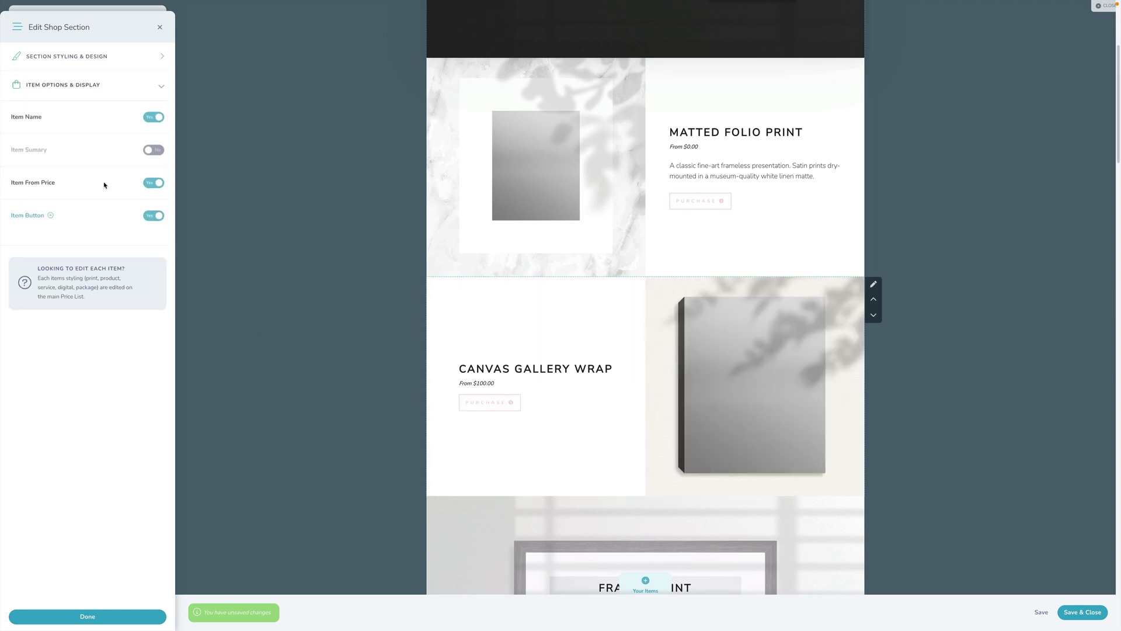
{"action": "left_click", "coordinate": [154, 152]}
{"action": "left_click", "coordinate": [114, 616]}
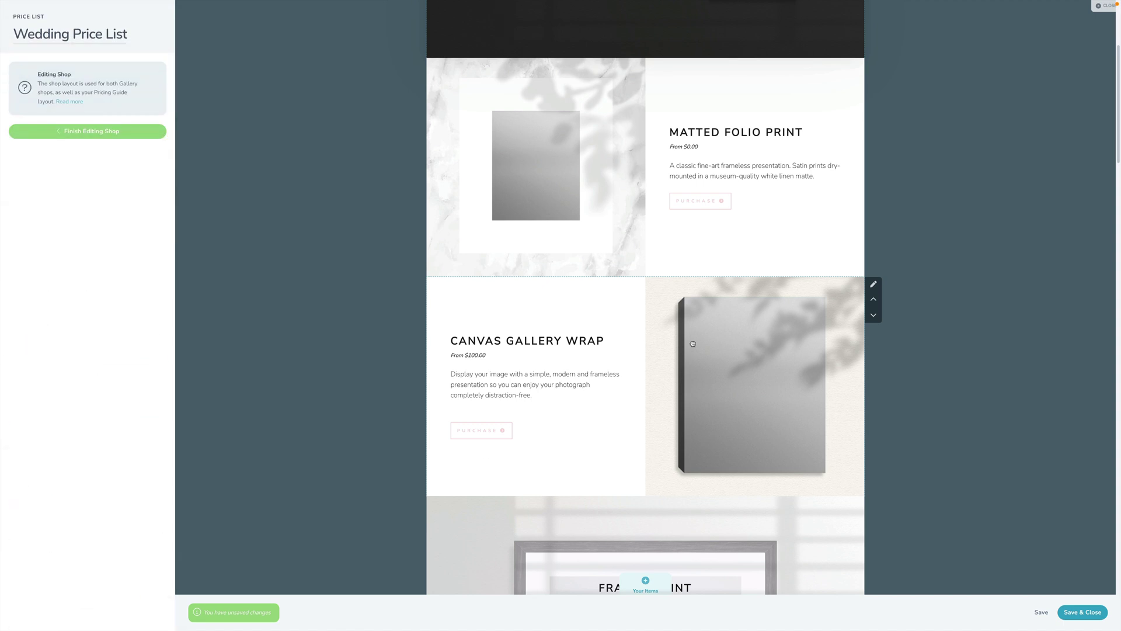
Step: Set the Framed Print section to the Split Left style and show its item summary
{"action": "scroll", "coordinate": [693, 344], "scroll_direction": "down", "scroll_amount": 2}
{"action": "left_click", "coordinate": [873, 360]}
{"action": "left_click", "coordinate": [118, 59]}
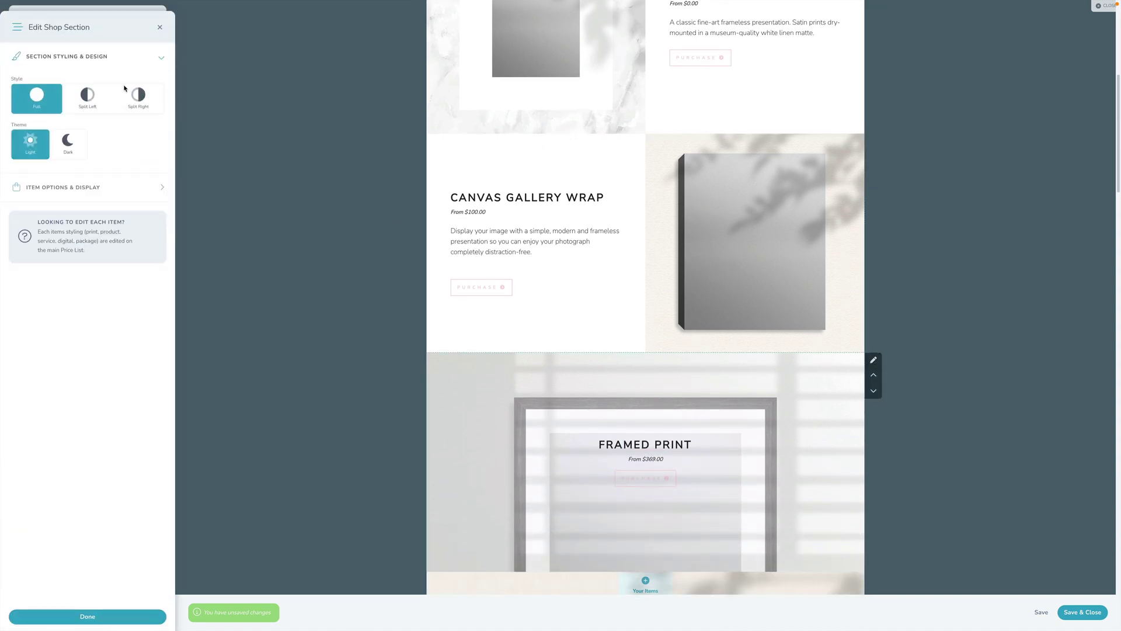
{"action": "left_click", "coordinate": [140, 98]}
{"action": "left_click", "coordinate": [85, 98]}
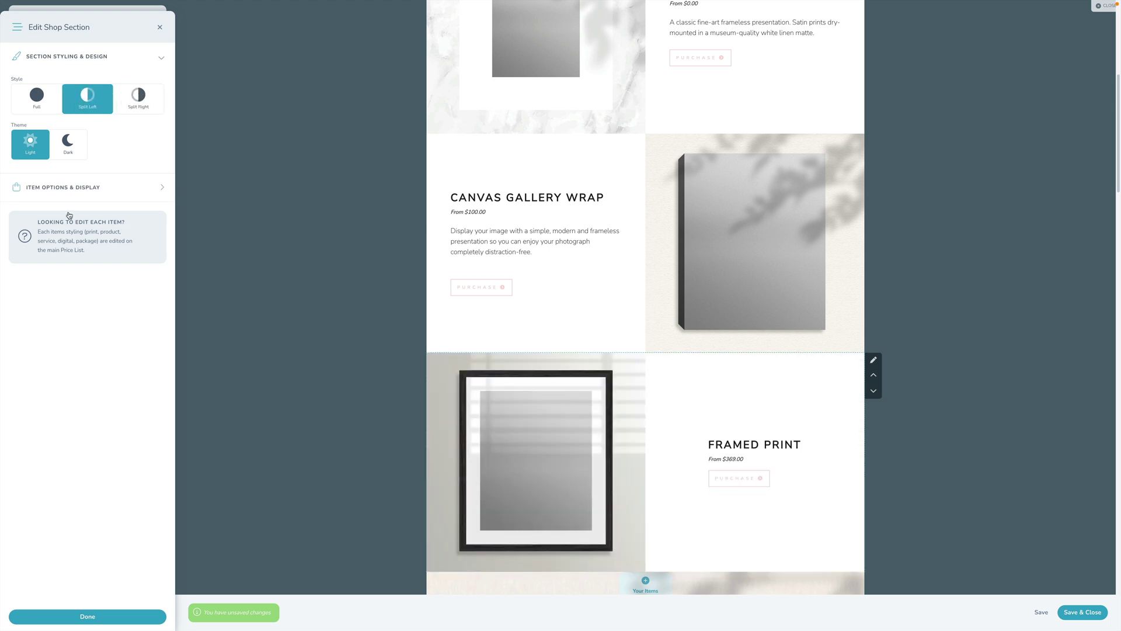
{"action": "left_click", "coordinate": [92, 189]}
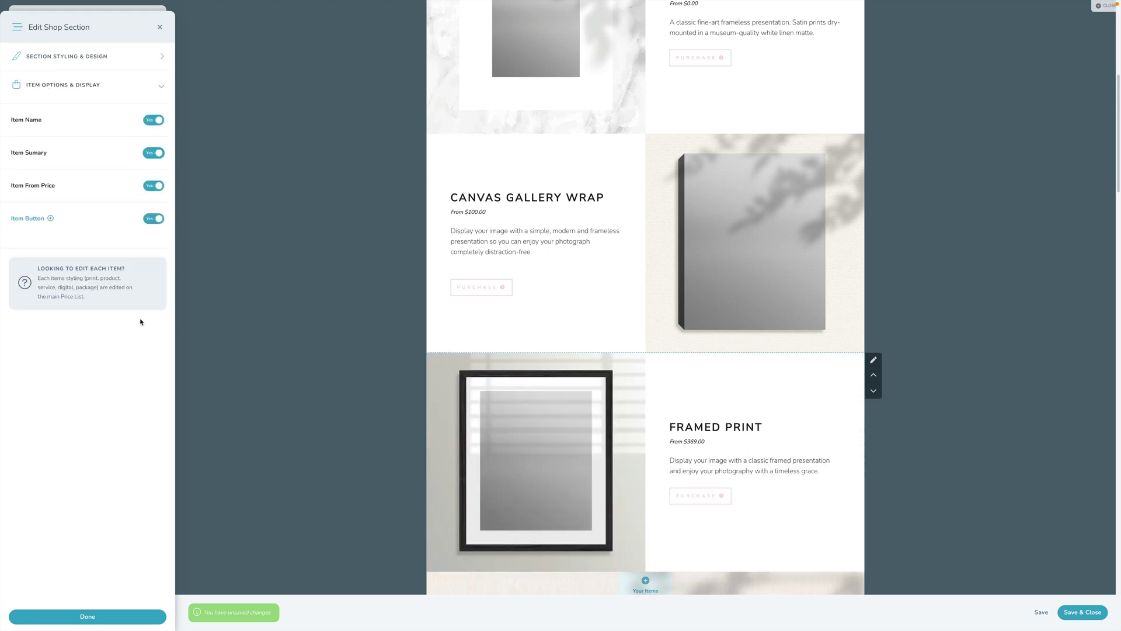
{"action": "left_click", "coordinate": [88, 616]}
Step: Set the Print section to the Split Right style and show its item summary
{"action": "scroll", "coordinate": [836, 282], "scroll_direction": "down", "scroll_amount": 5}
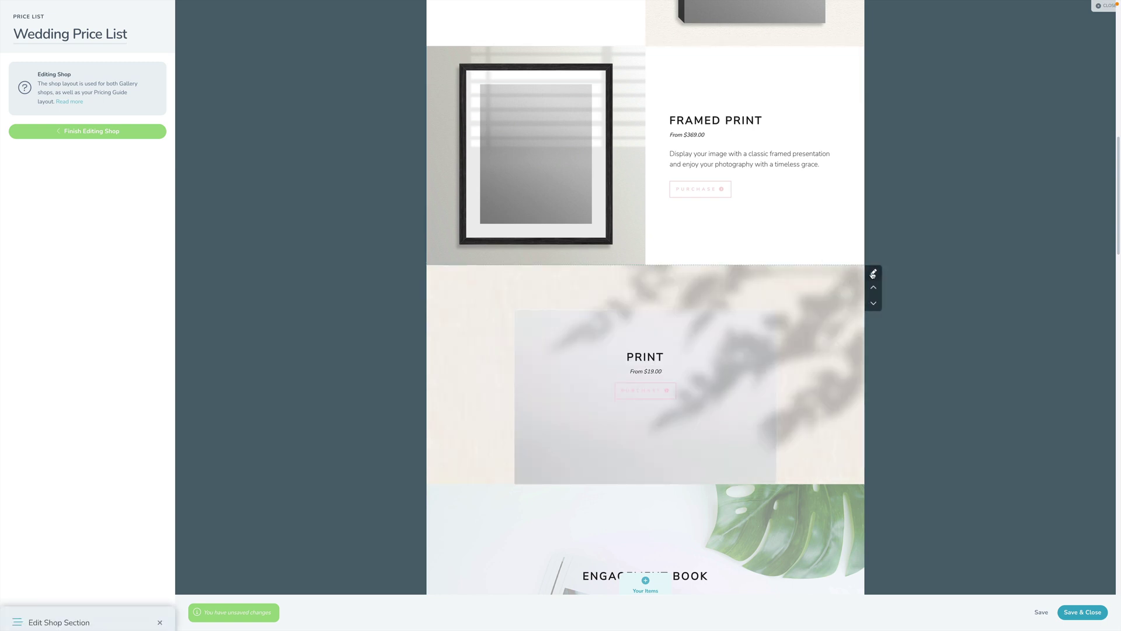
{"action": "left_click", "coordinate": [873, 272]}
{"action": "left_click", "coordinate": [112, 68]}
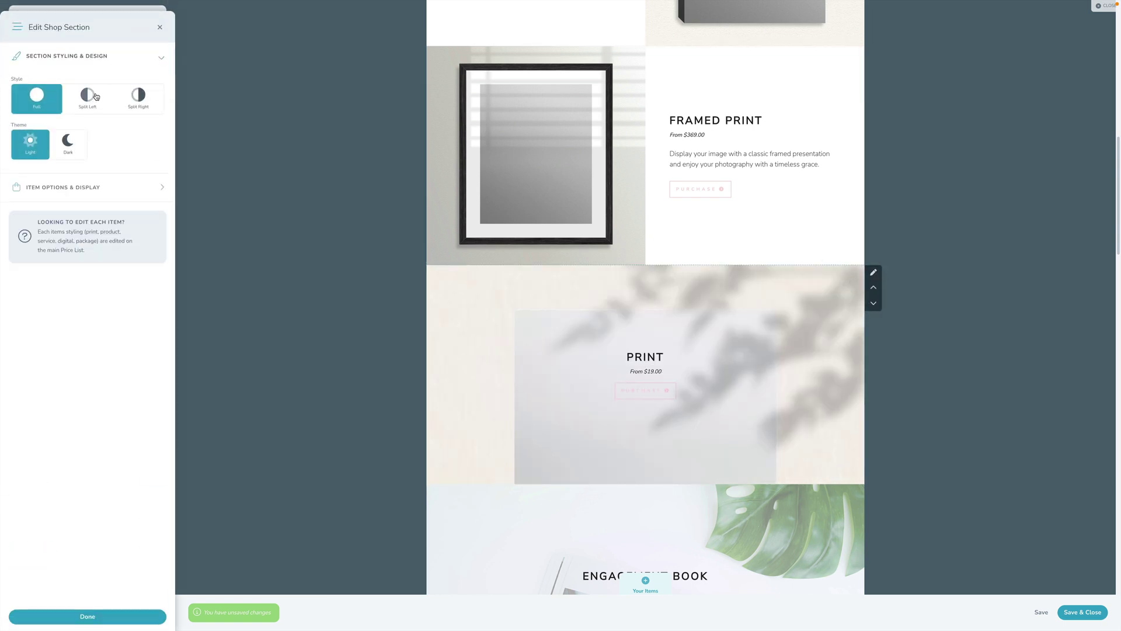
{"action": "left_click", "coordinate": [97, 97]}
{"action": "left_click", "coordinate": [131, 98]}
{"action": "left_click", "coordinate": [138, 187]}
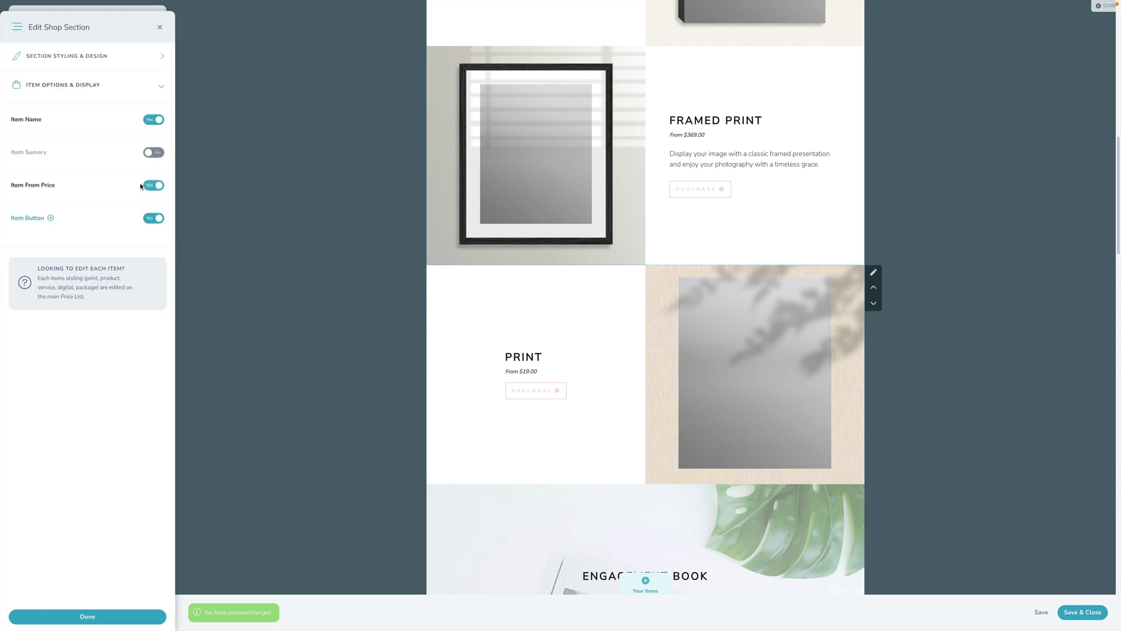
{"action": "left_click", "coordinate": [153, 153]}
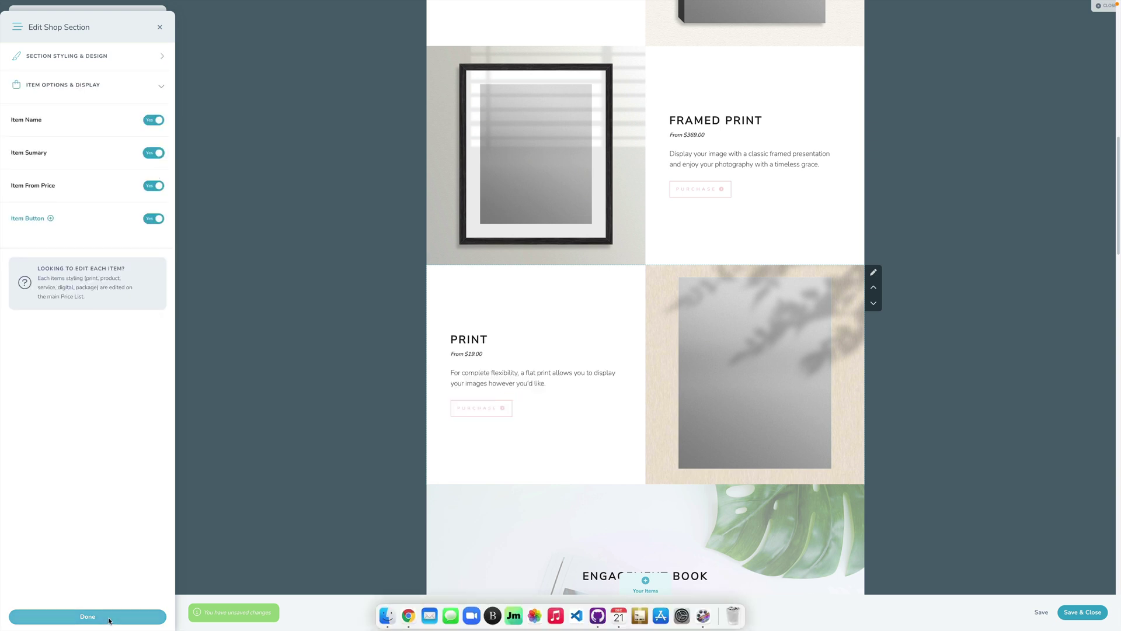
{"action": "left_click", "coordinate": [88, 615]}
Step: Move the Matted Folio Print section down past Canvas Gallery Wrap, Framed Print and Print
{"action": "scroll", "coordinate": [986, 351], "scroll_direction": "up", "scroll_amount": 10}
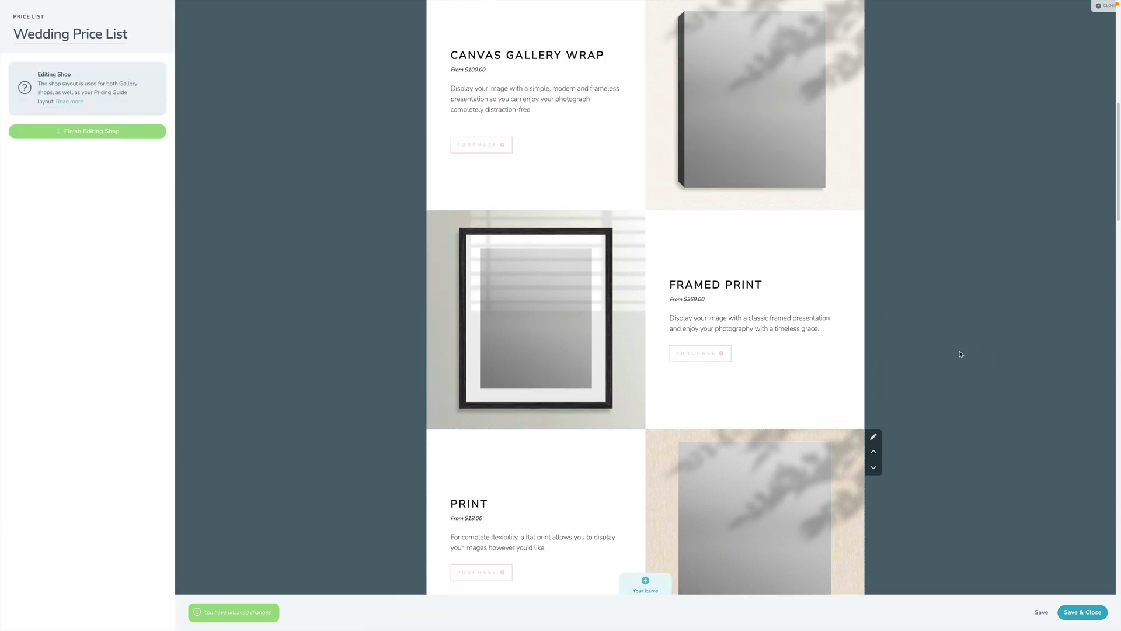
{"action": "scroll", "coordinate": [853, 306], "scroll_direction": "down", "scroll_amount": 3}
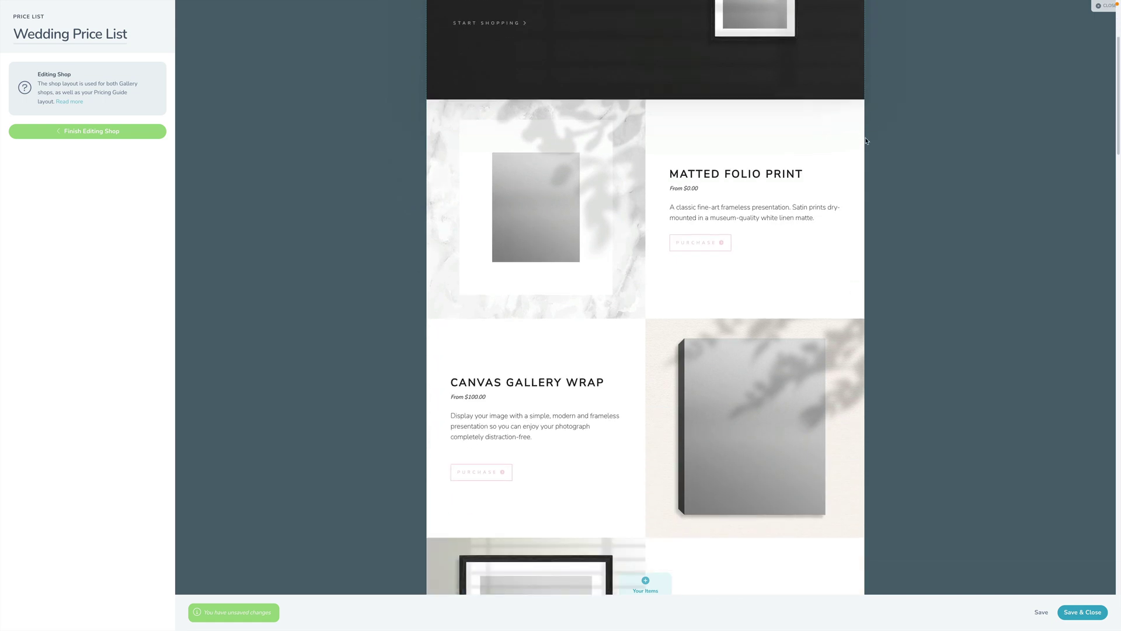
{"action": "mouse_move", "coordinate": [864, 174]}
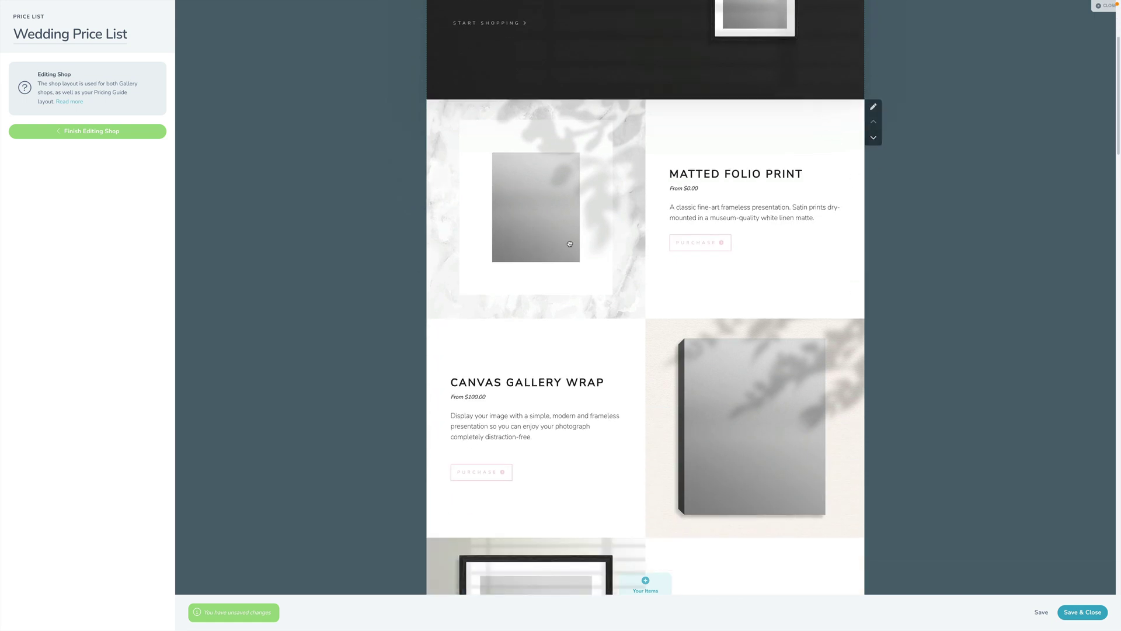
{"action": "left_click_drag", "start_coordinate": [536, 236], "coordinate": [596, 218]}
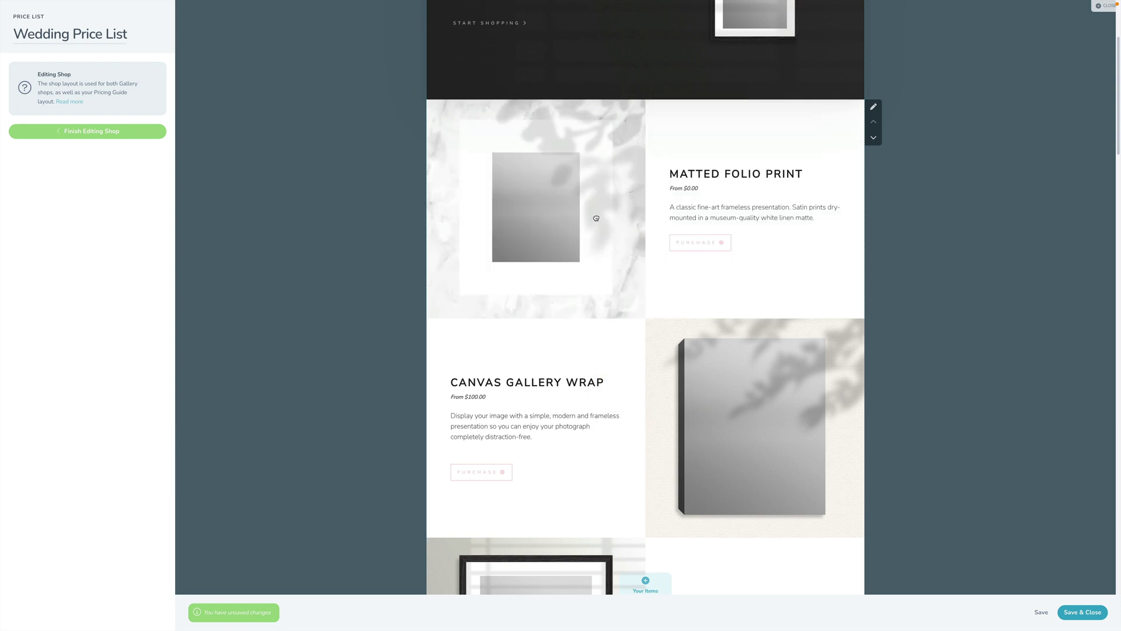
{"action": "left_click", "coordinate": [874, 138]}
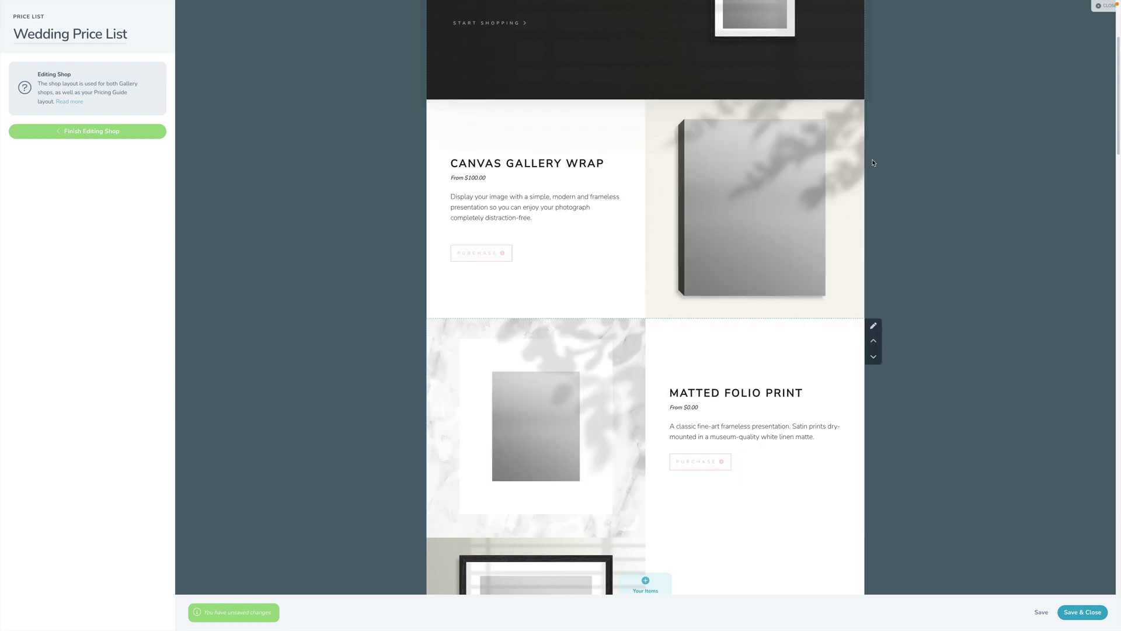
{"action": "left_click", "coordinate": [872, 354]}
{"action": "scroll", "coordinate": [778, 341], "scroll_direction": "down", "scroll_amount": 5}
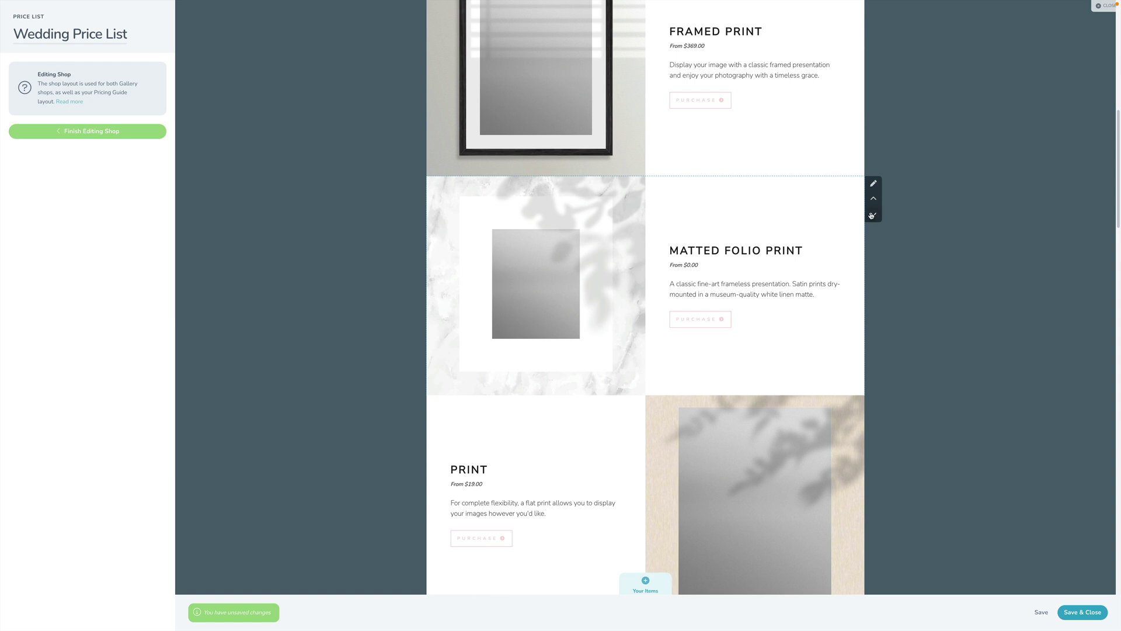
{"action": "left_click", "coordinate": [872, 216]}
Step: Move the Framed Print section up above Canvas Gallery Wrap so it leads the prints
{"action": "scroll", "coordinate": [646, 321], "scroll_direction": "up", "scroll_amount": 7}
{"action": "scroll", "coordinate": [647, 324], "scroll_direction": "down", "scroll_amount": 3}
{"action": "scroll", "coordinate": [647, 324], "scroll_direction": "down", "scroll_amount": 2}
{"action": "scroll", "coordinate": [646, 324], "scroll_direction": "up", "scroll_amount": 3}
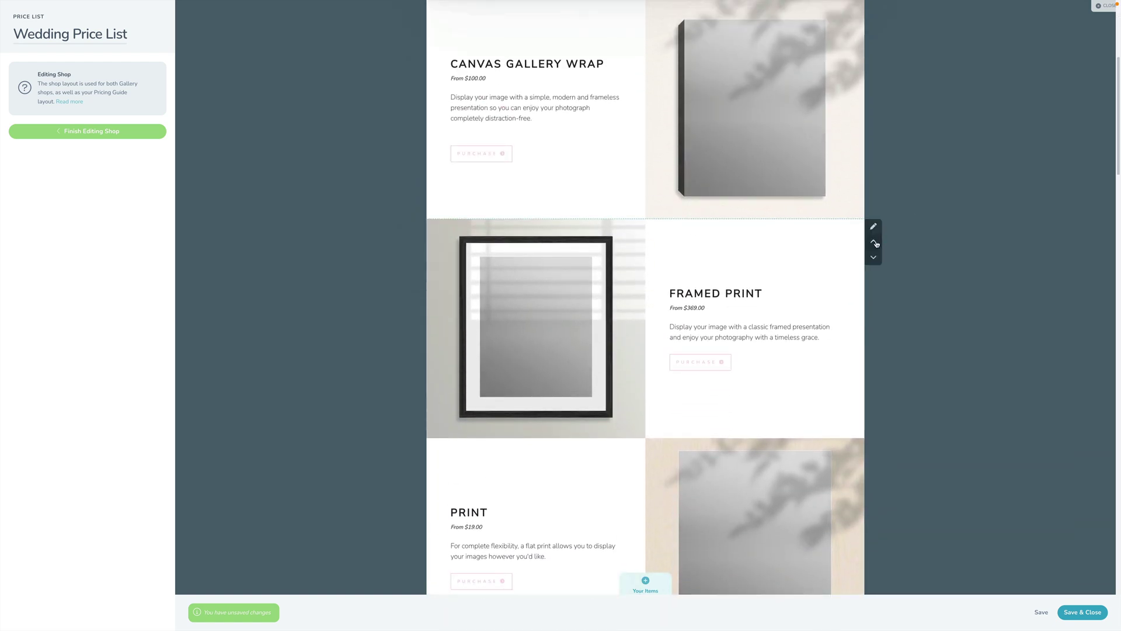
{"action": "left_click", "coordinate": [874, 242]}
Step: Move the Matted Folio Print section back up and settle it between Canvas Gallery Wrap and Print
{"action": "scroll", "coordinate": [577, 262], "scroll_direction": "down", "scroll_amount": 4}
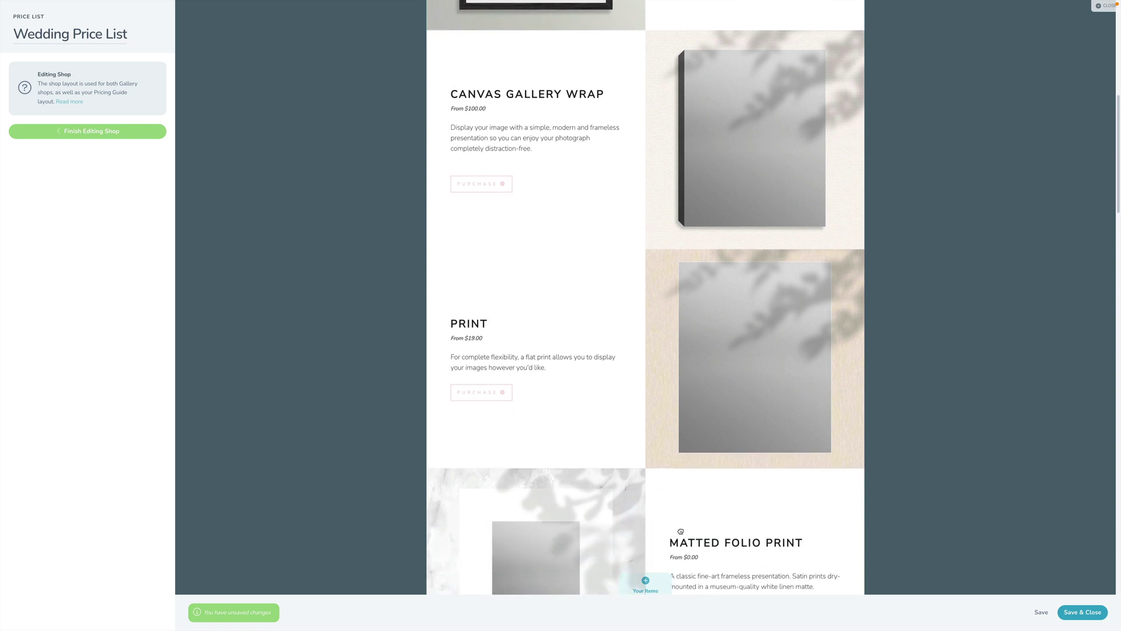
{"action": "left_click", "coordinate": [873, 490]}
{"action": "left_click", "coordinate": [874, 272]}
{"action": "scroll", "coordinate": [865, 222], "scroll_direction": "up", "scroll_amount": 3}
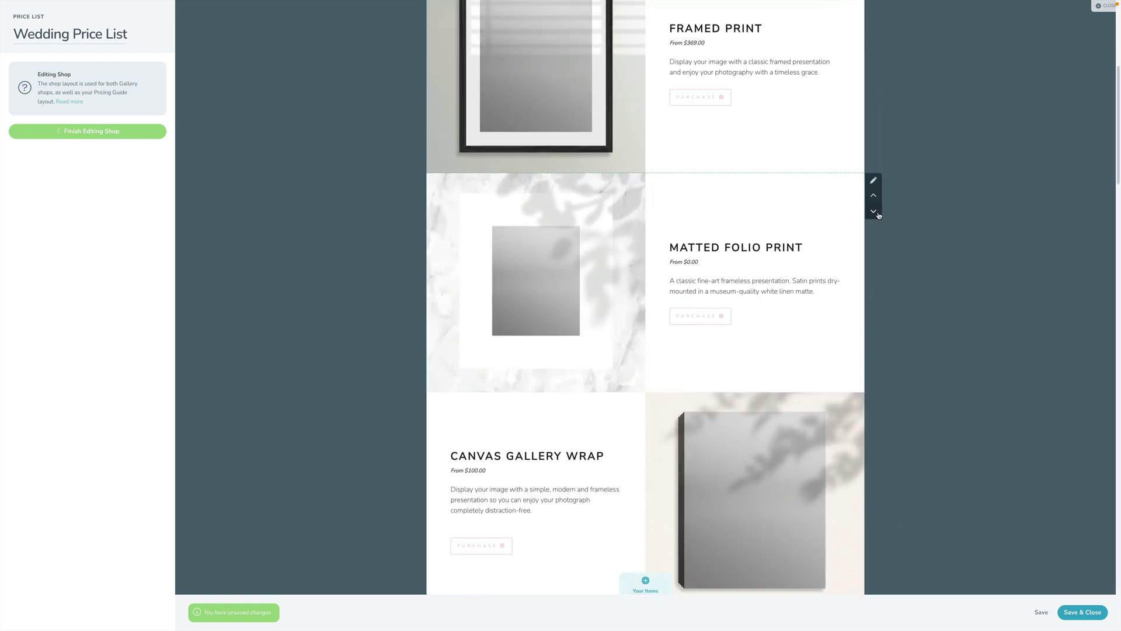
{"action": "left_click", "coordinate": [873, 211]}
{"action": "scroll", "coordinate": [778, 262], "scroll_direction": "down", "scroll_amount": 5}
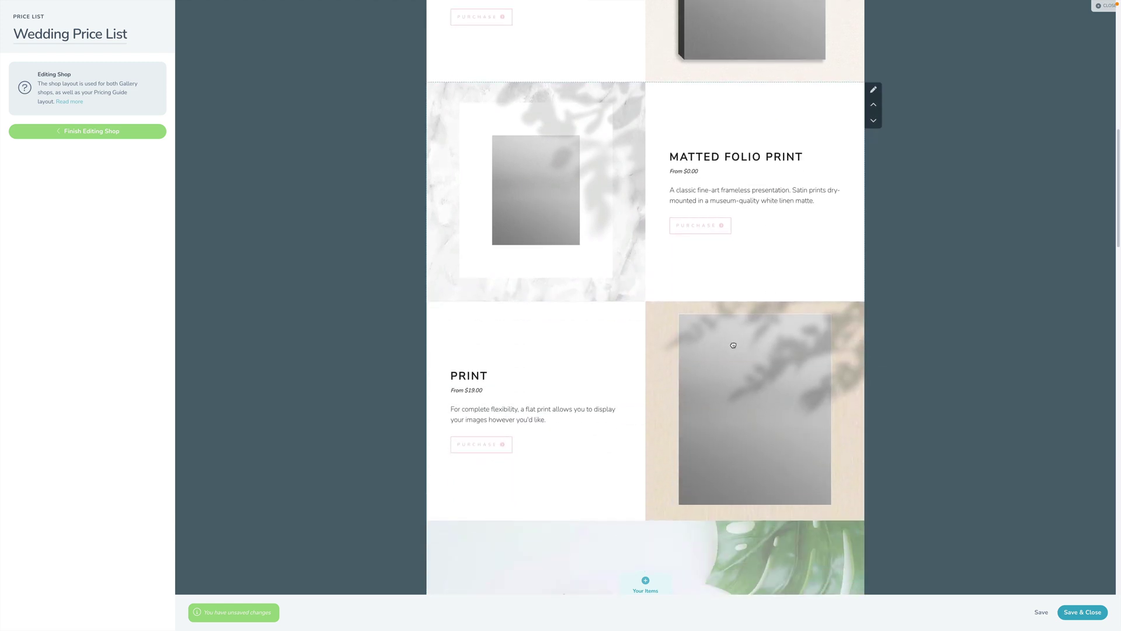
Step: Apply the Dark theme to the Engagement Book section and show its item summary
{"action": "scroll", "coordinate": [733, 345], "scroll_direction": "up", "scroll_amount": 10}
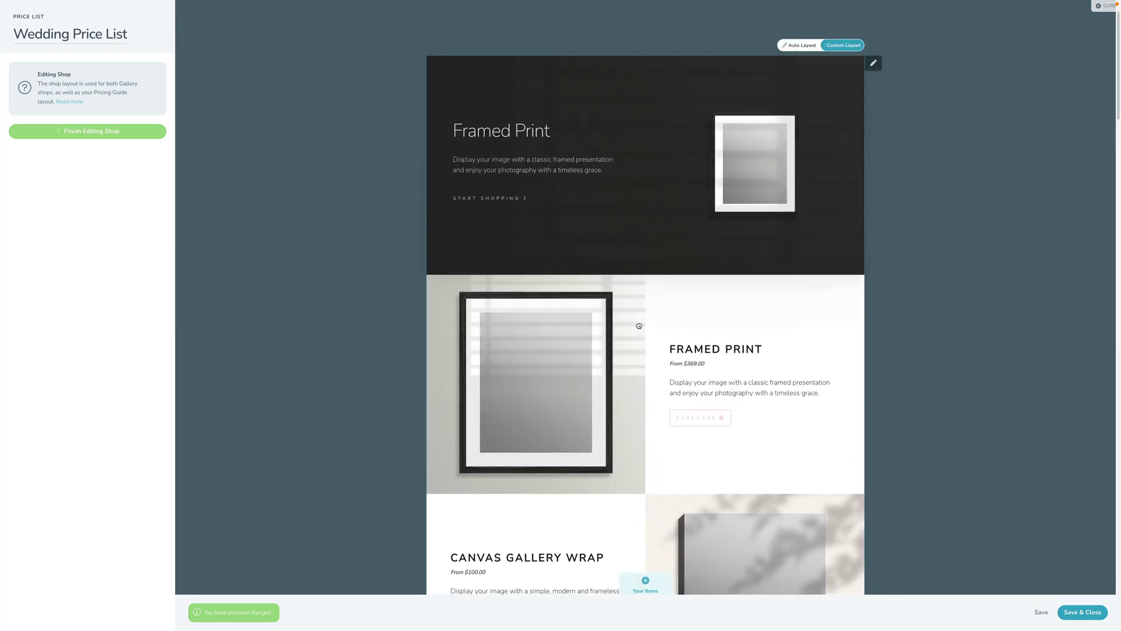
{"action": "scroll", "coordinate": [639, 326], "scroll_direction": "down", "scroll_amount": 10}
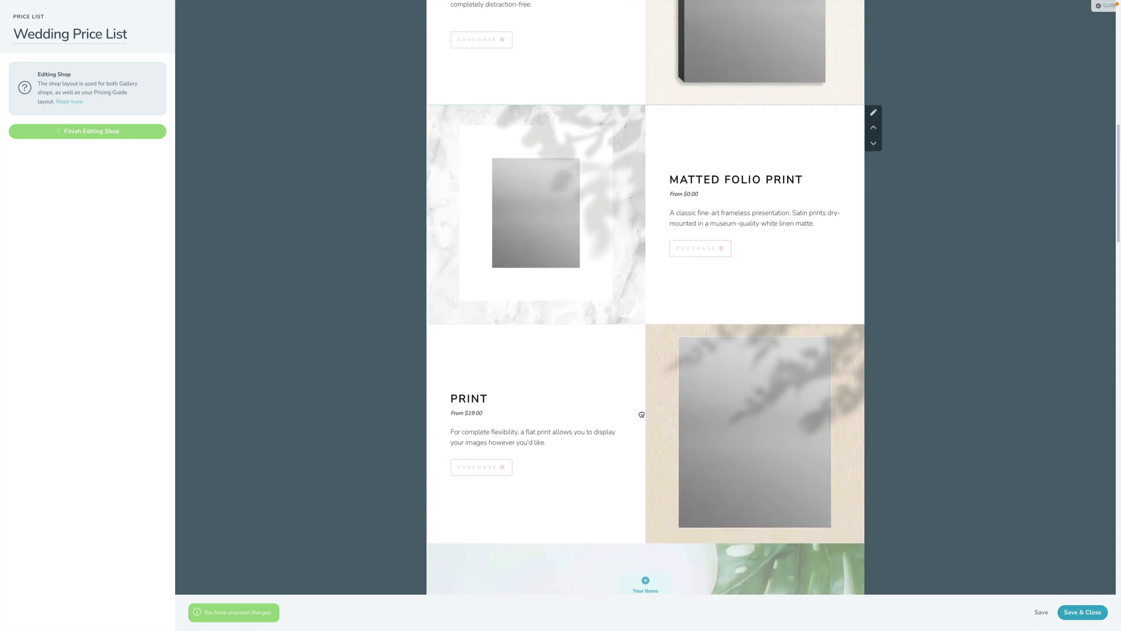
{"action": "scroll", "coordinate": [602, 240], "scroll_direction": "down", "scroll_amount": 7}
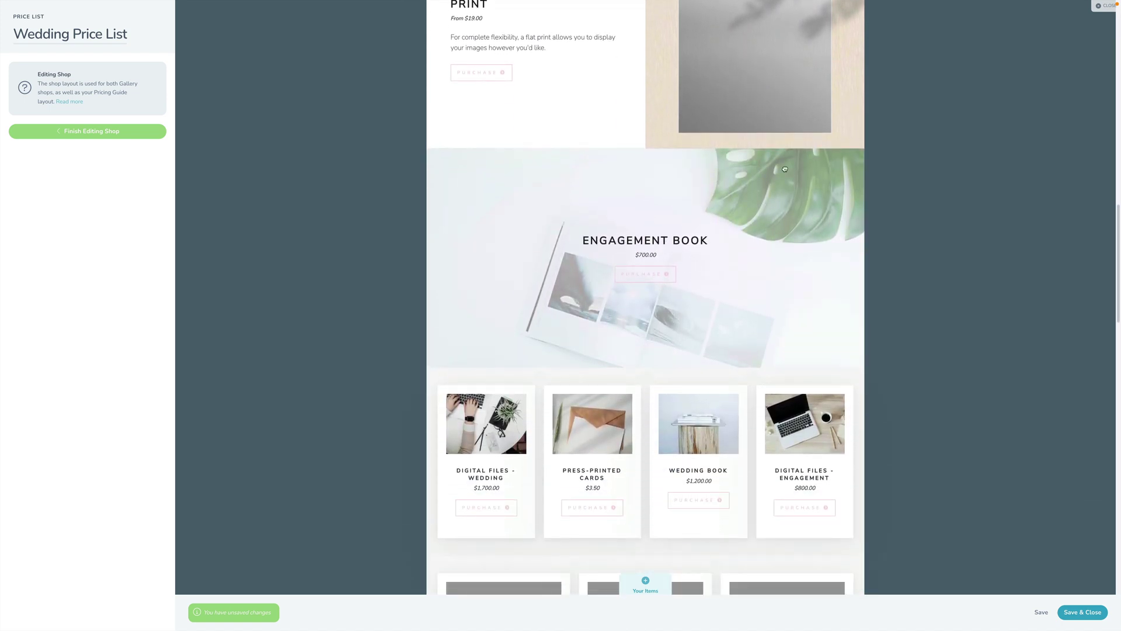
{"action": "left_click", "coordinate": [873, 155]}
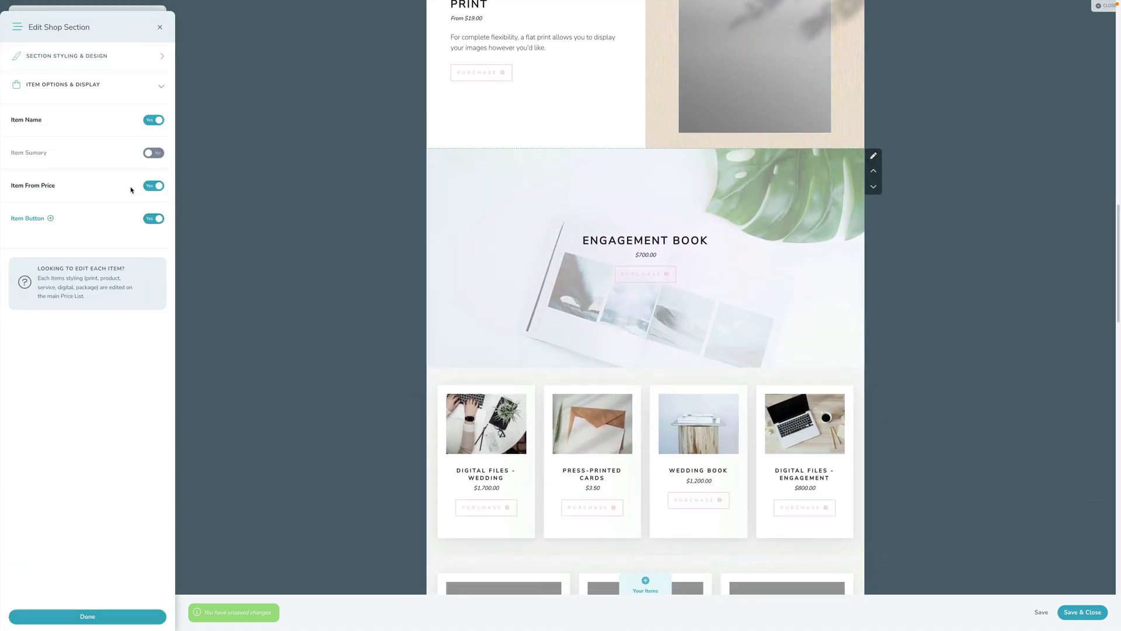
{"action": "left_click", "coordinate": [81, 59]}
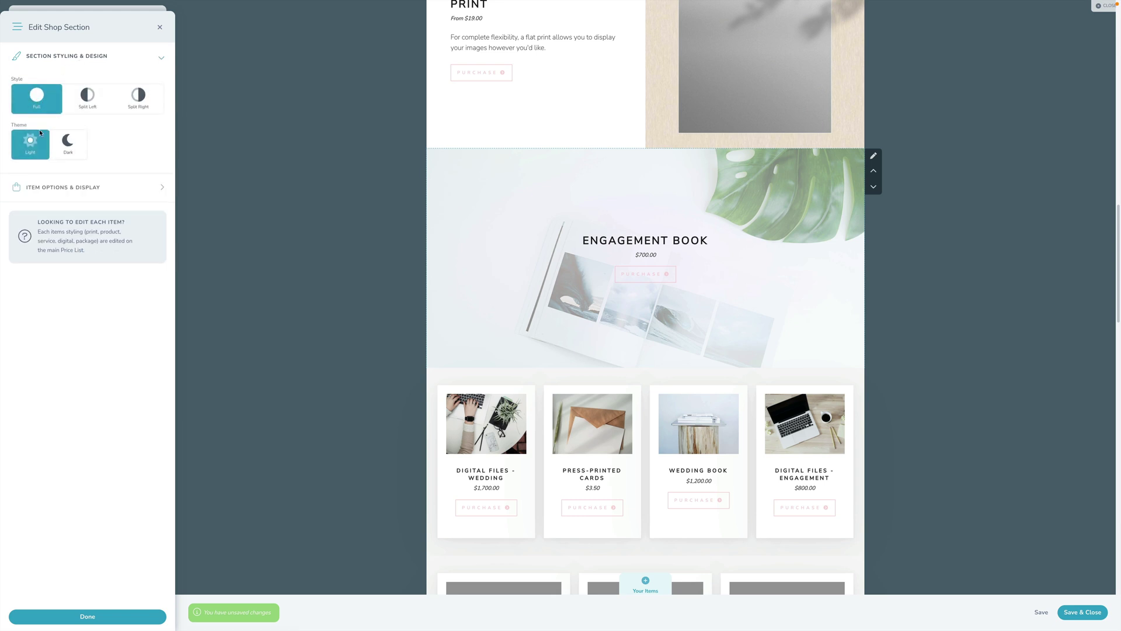
{"action": "left_click", "coordinate": [68, 148]}
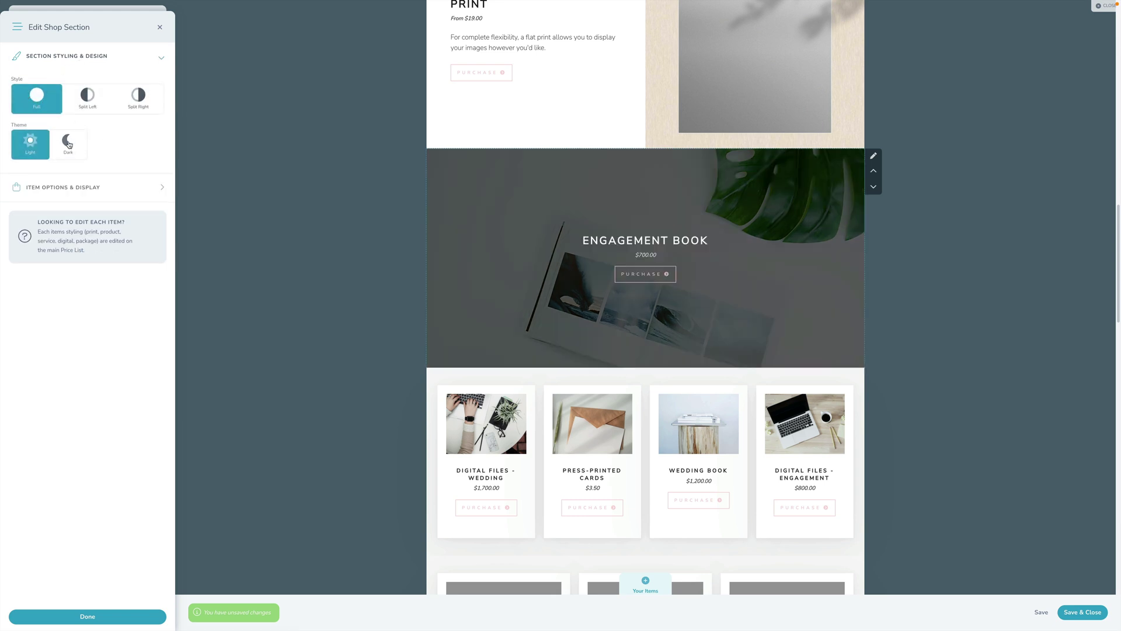
{"action": "left_click", "coordinate": [68, 188]}
{"action": "left_click", "coordinate": [157, 153]}
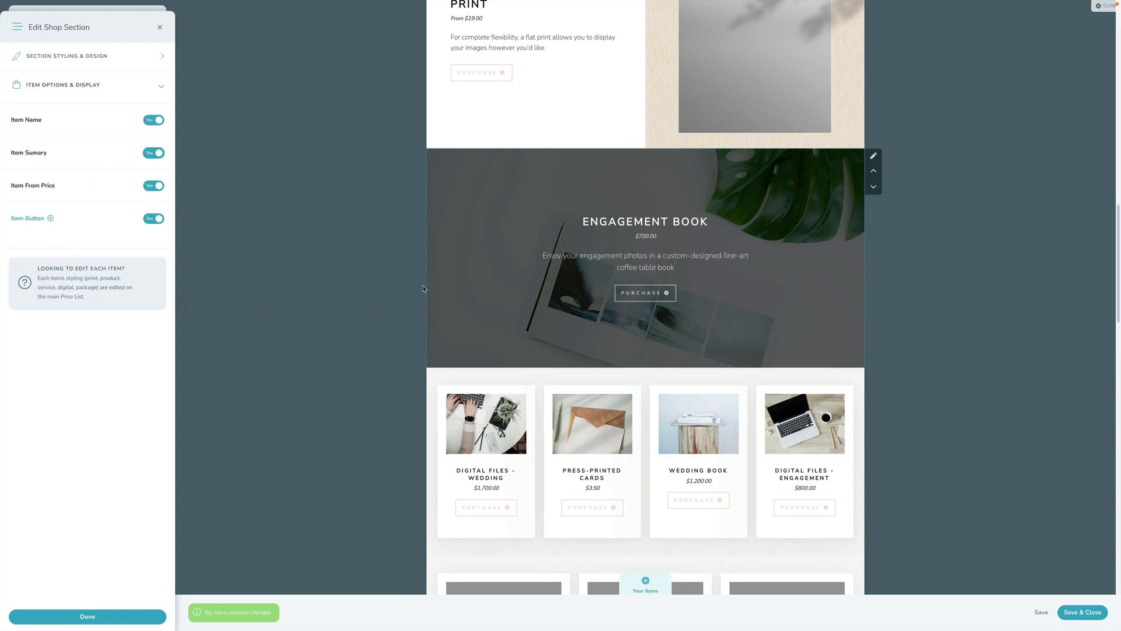
{"action": "scroll", "coordinate": [554, 302], "scroll_direction": "up", "scroll_amount": 8}
{"action": "scroll", "coordinate": [554, 302], "scroll_direction": "down", "scroll_amount": 2}
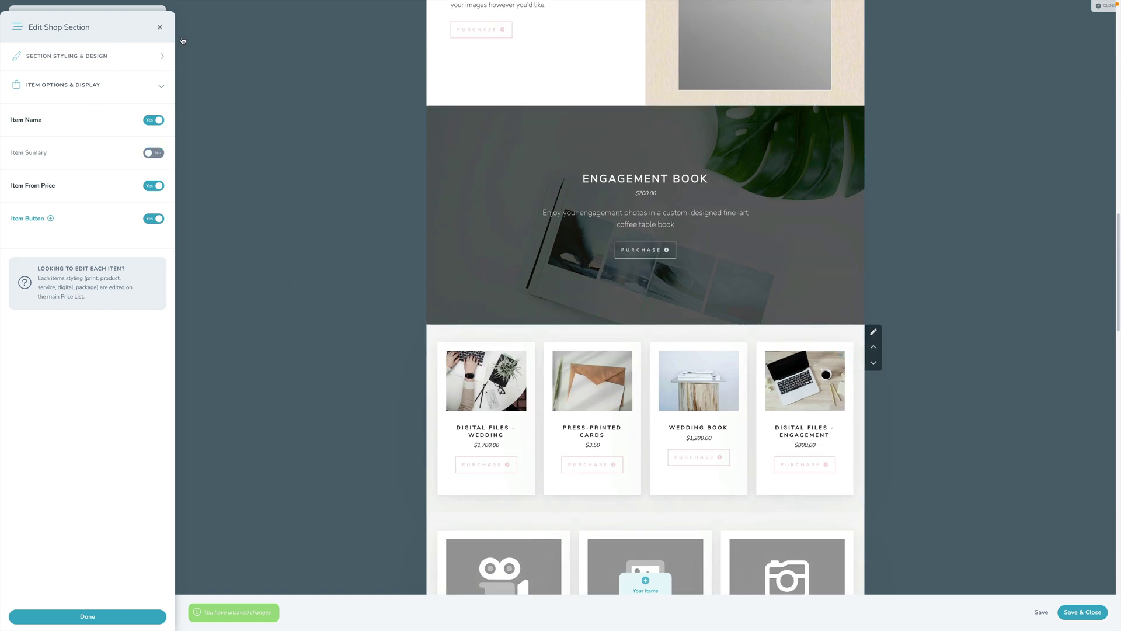
{"action": "left_click", "coordinate": [159, 27]}
Step: Give the four-item section below Engagement Book the Floating design and Dark theme, and show its item summaries
{"action": "left_click", "coordinate": [873, 332]}
{"action": "left_click", "coordinate": [57, 58]}
{"action": "left_click", "coordinate": [92, 148]}
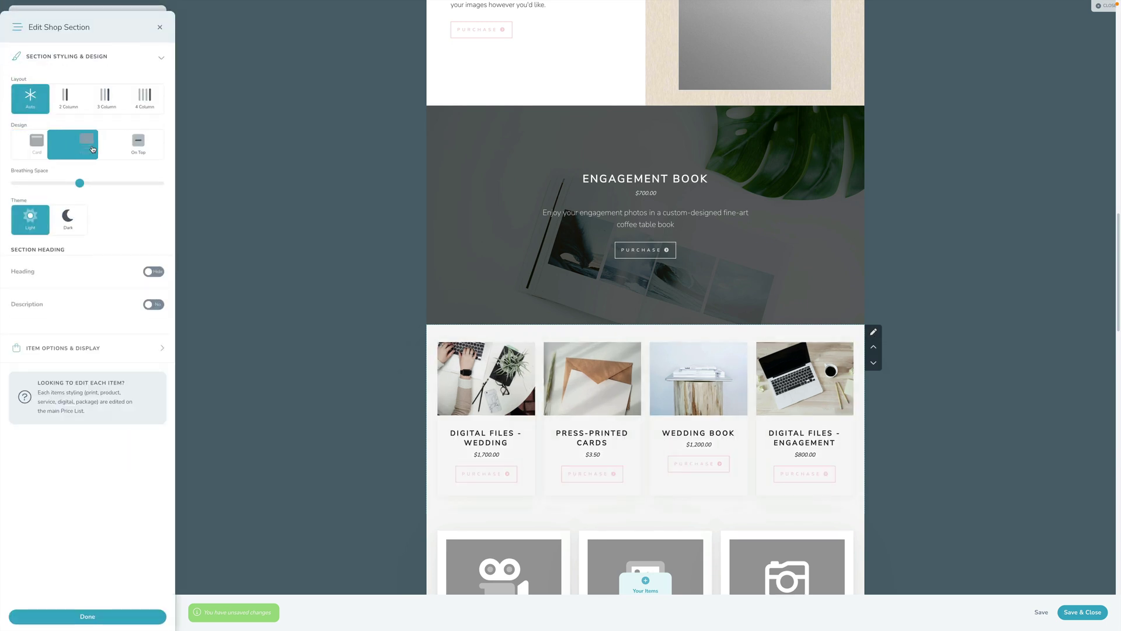
{"action": "left_click", "coordinate": [61, 227]}
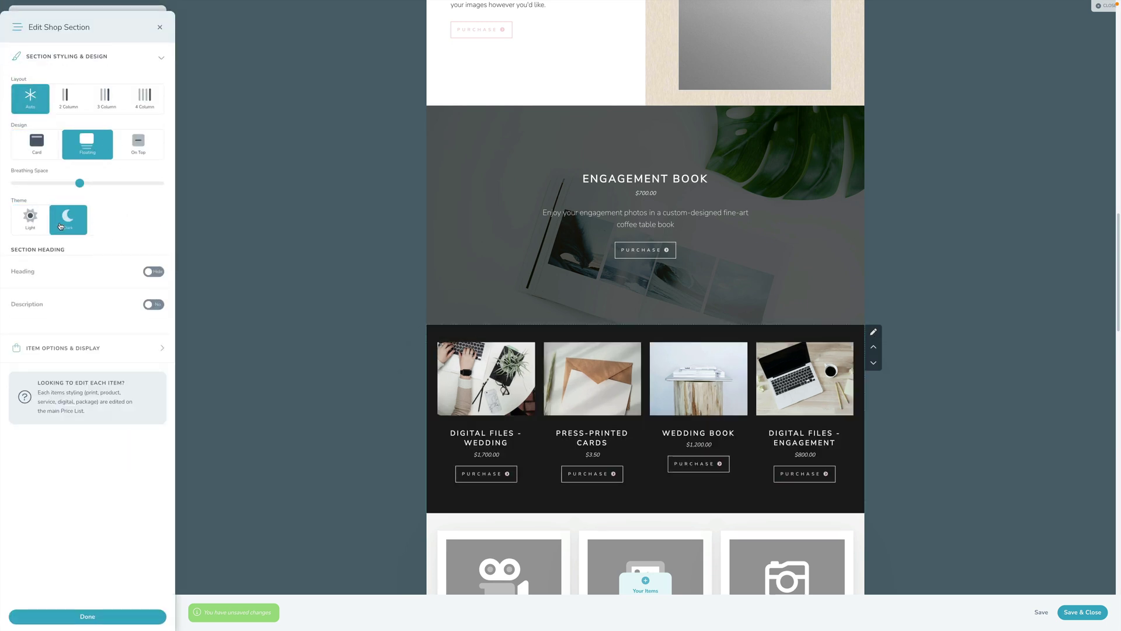
{"action": "left_click", "coordinate": [52, 349]}
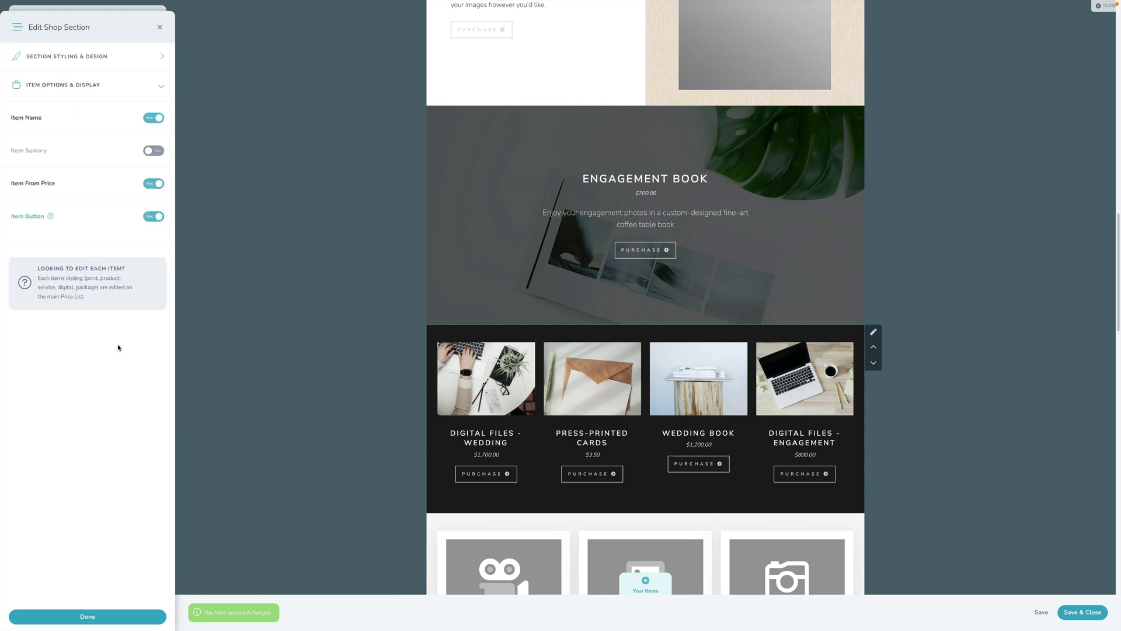
{"action": "left_click", "coordinate": [153, 153]}
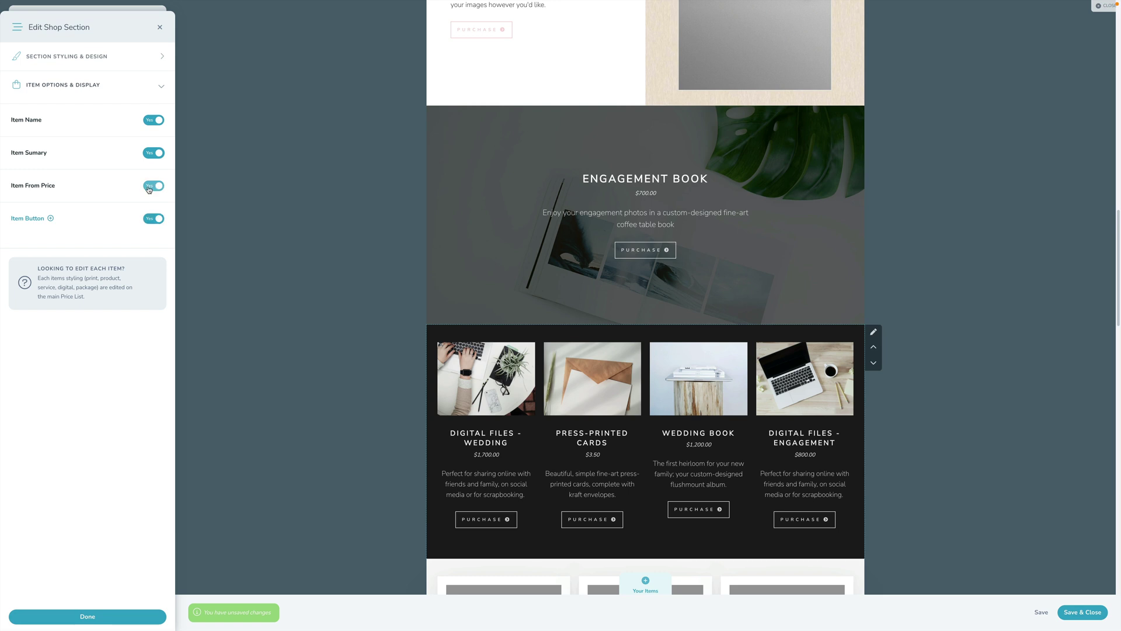
Step: Turn on the section heading and description for the four-item section with the digital files, cards and wedding book
{"action": "left_click", "coordinate": [81, 61]}
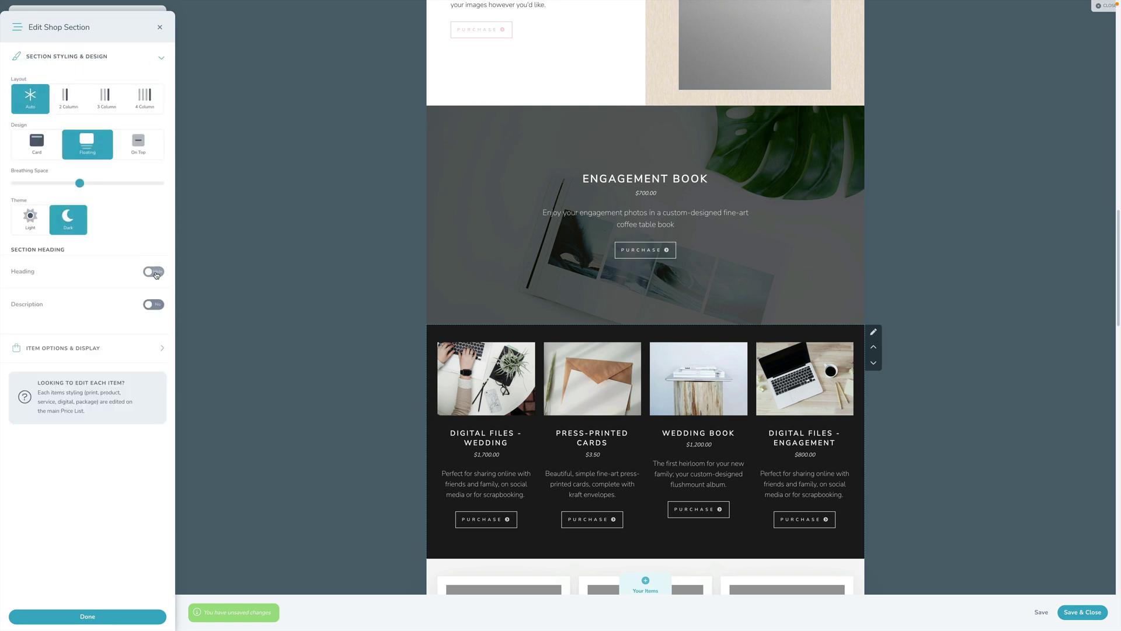
{"action": "left_click", "coordinate": [154, 272]}
{"action": "left_click", "coordinate": [159, 305]}
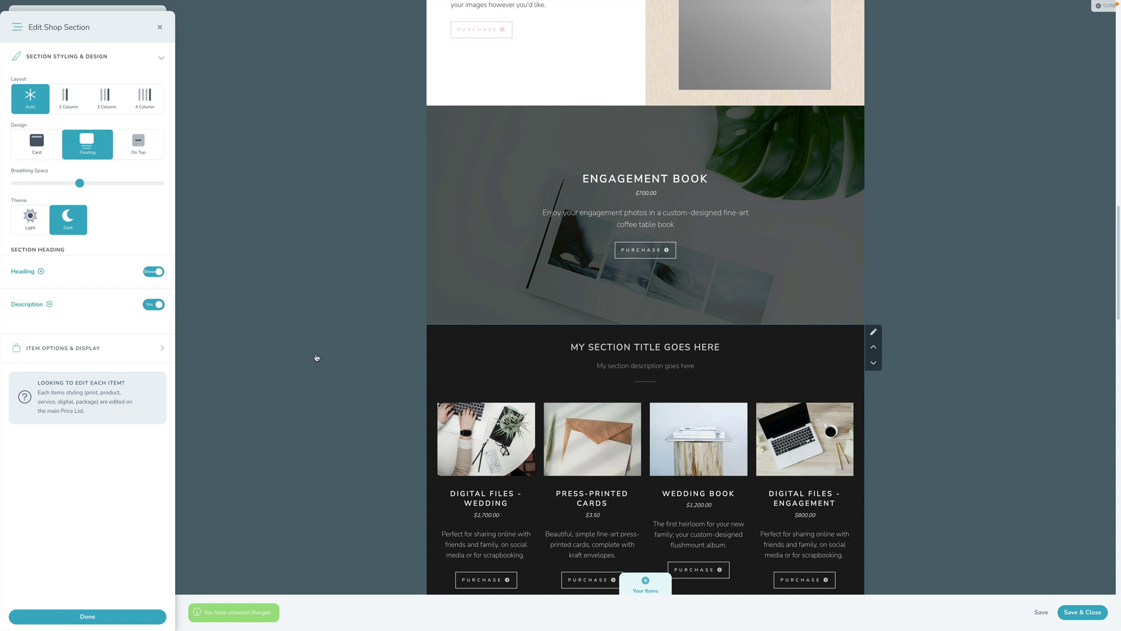
Step: Move the Archival Digital File section above the wedding coverage and engagement session section, and give it the Dark theme
{"action": "scroll", "coordinate": [473, 373], "scroll_direction": "down", "scroll_amount": 8}
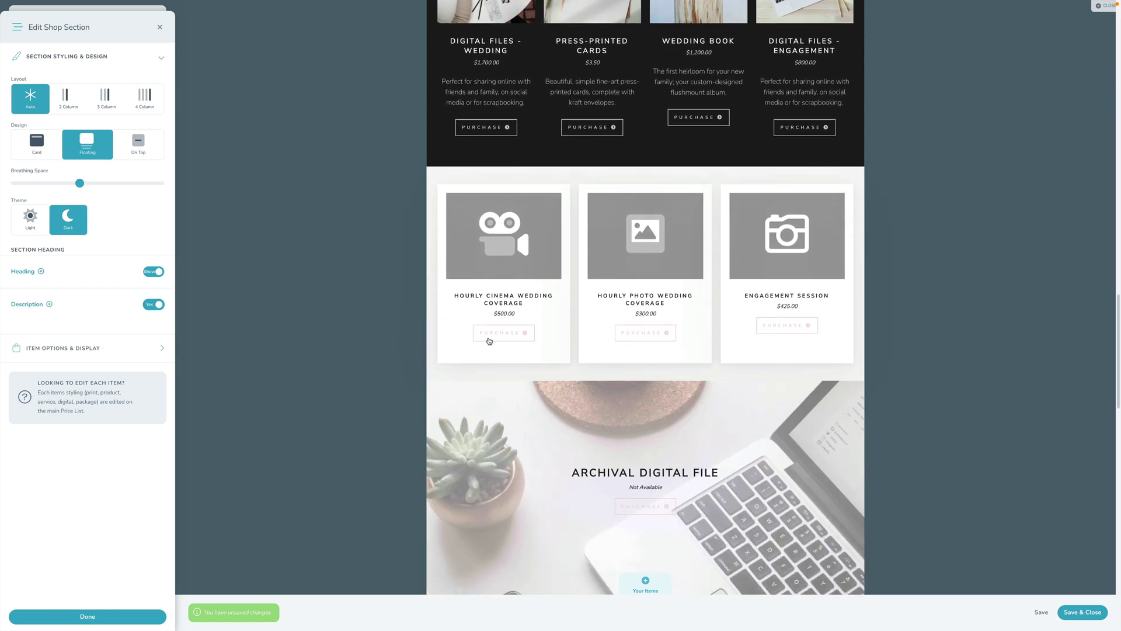
{"action": "scroll", "coordinate": [538, 337], "scroll_direction": "down", "scroll_amount": 2}
{"action": "left_click", "coordinate": [828, 286]}
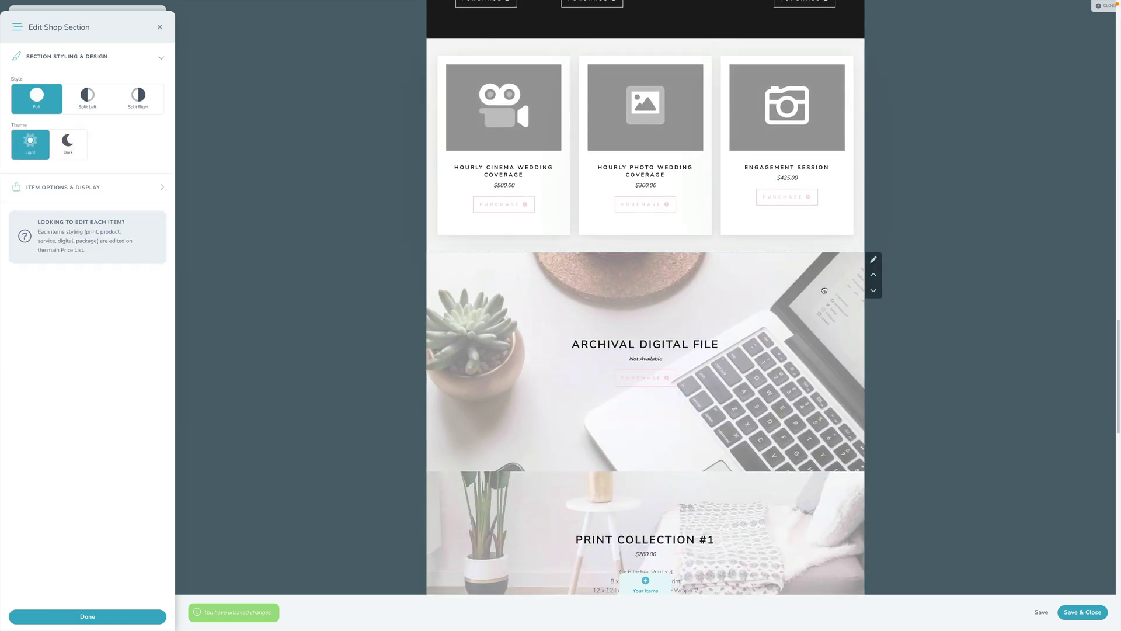
{"action": "scroll", "coordinate": [825, 294], "scroll_direction": "up", "scroll_amount": 3}
{"action": "left_click", "coordinate": [874, 389]}
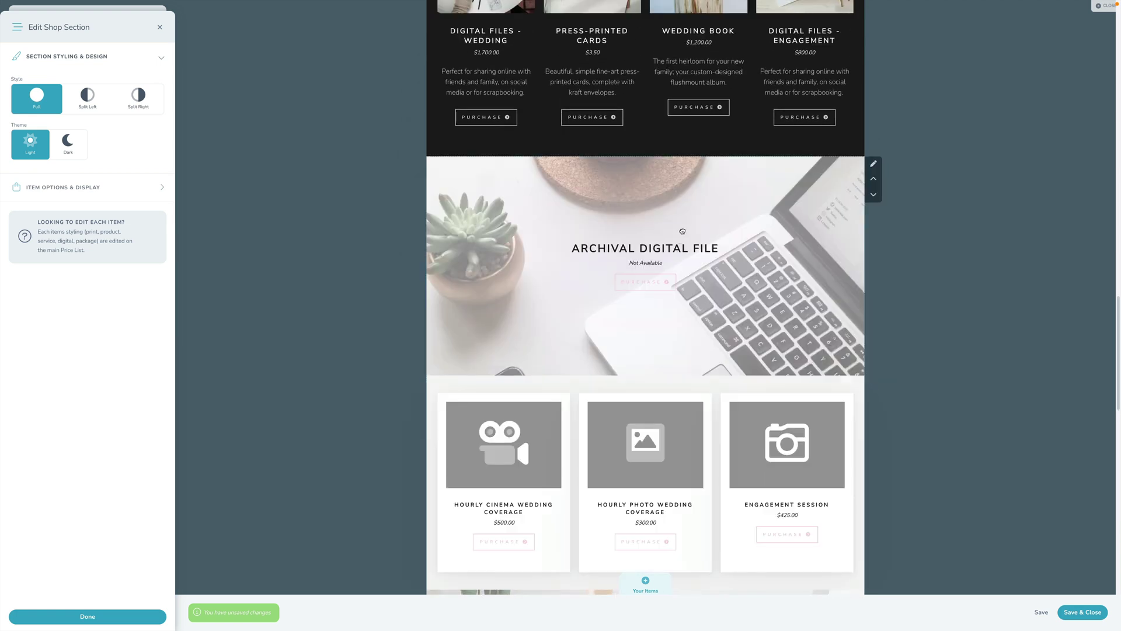
{"action": "left_click", "coordinate": [68, 143]}
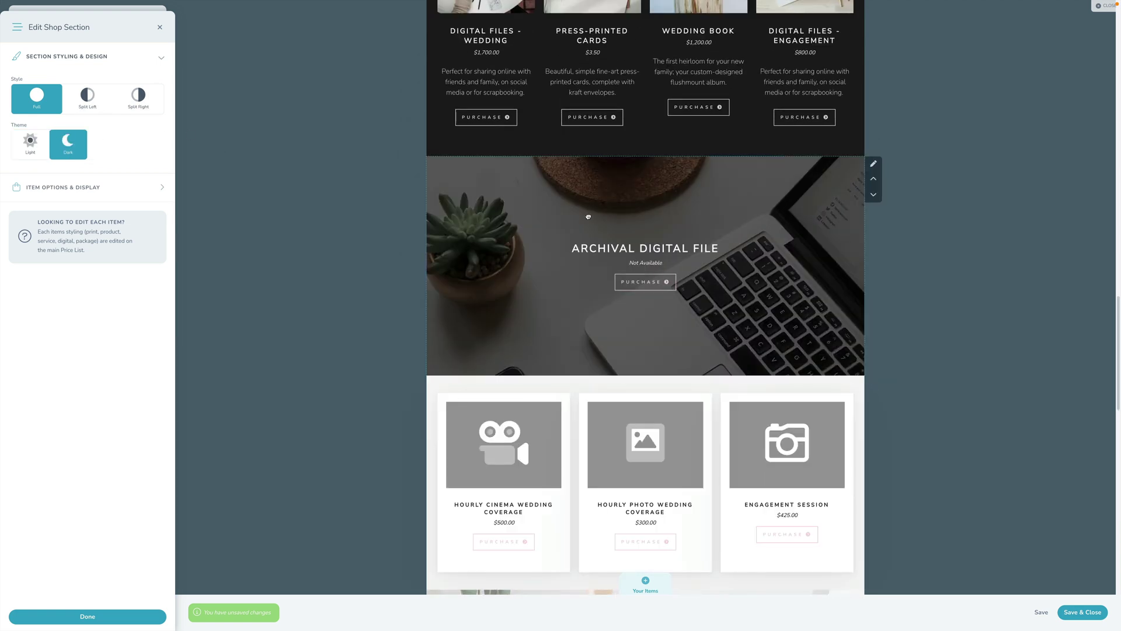
Step: Set the Print Collection #1 section to the Split Left style
{"action": "scroll", "coordinate": [587, 218], "scroll_direction": "up", "scroll_amount": 3}
{"action": "scroll", "coordinate": [622, 390], "scroll_direction": "down", "scroll_amount": 8}
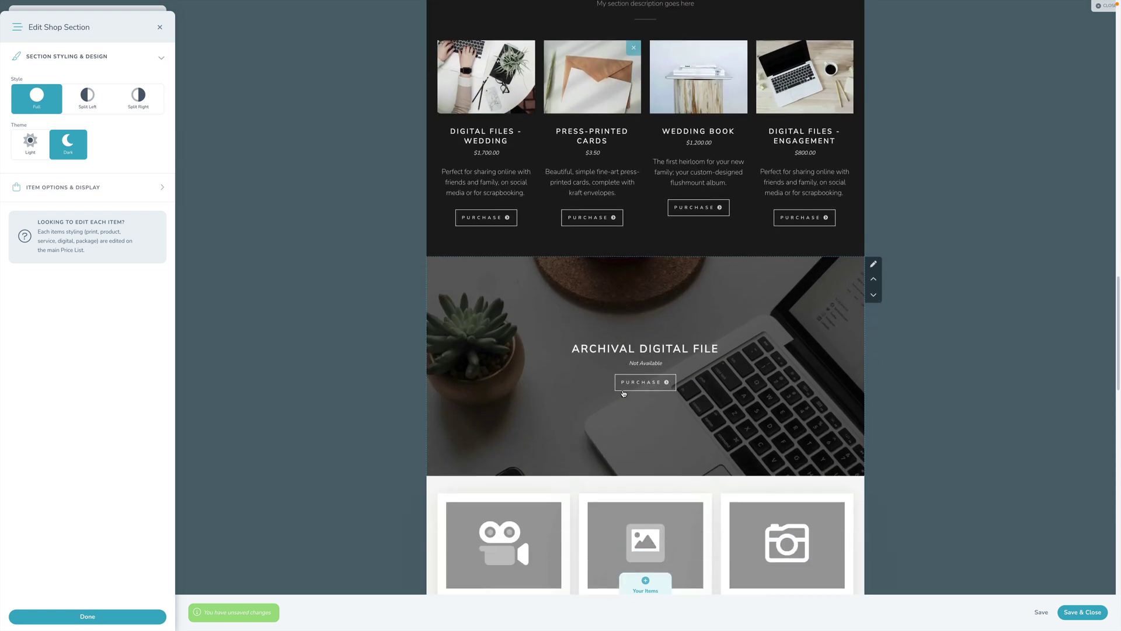
{"action": "scroll", "coordinate": [622, 390], "scroll_direction": "down", "scroll_amount": 2}
{"action": "mouse_move", "coordinate": [880, 213]}
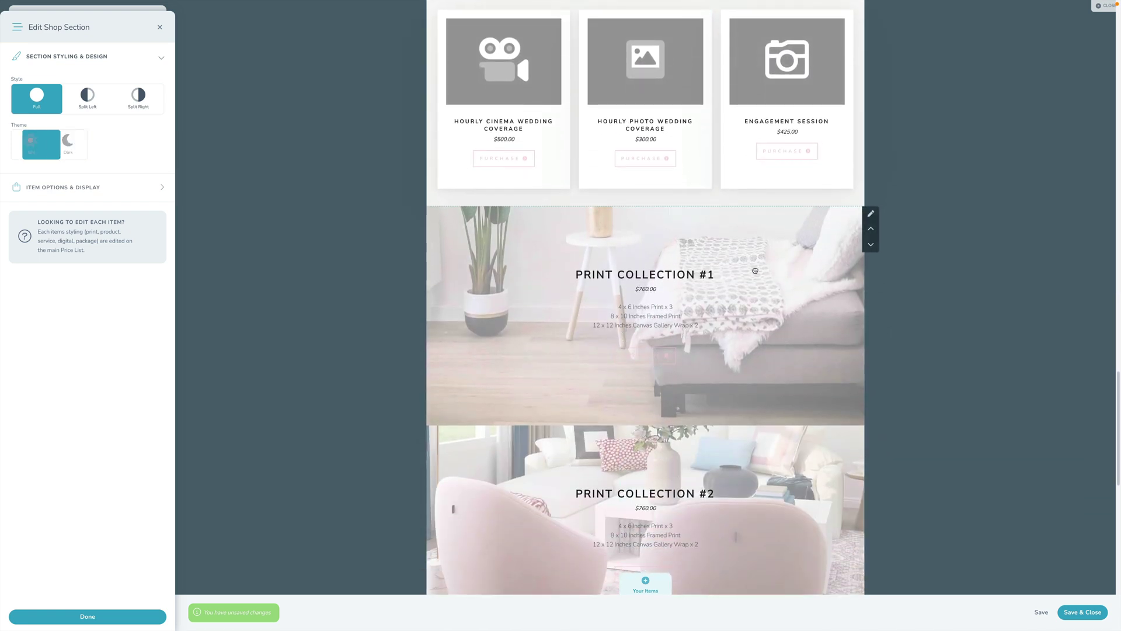
{"action": "left_click", "coordinate": [97, 102]}
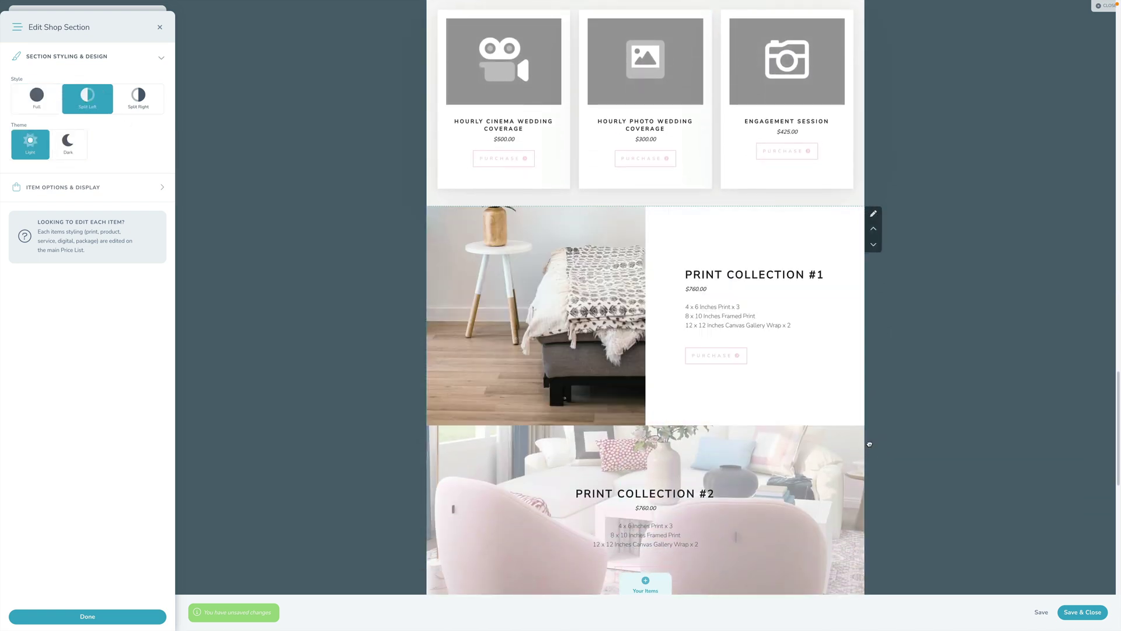
Step: Set the Print Collection #2 section to the Split Right style and Print Collection #3 to Split Left
{"action": "left_click", "coordinate": [876, 432]}
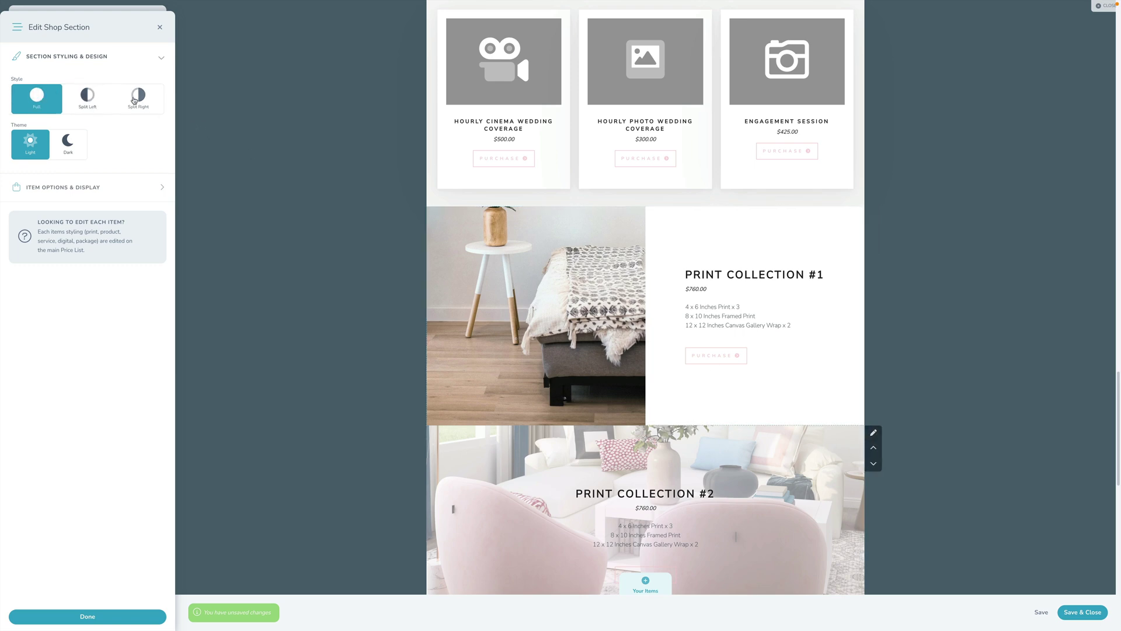
{"action": "left_click", "coordinate": [136, 103]}
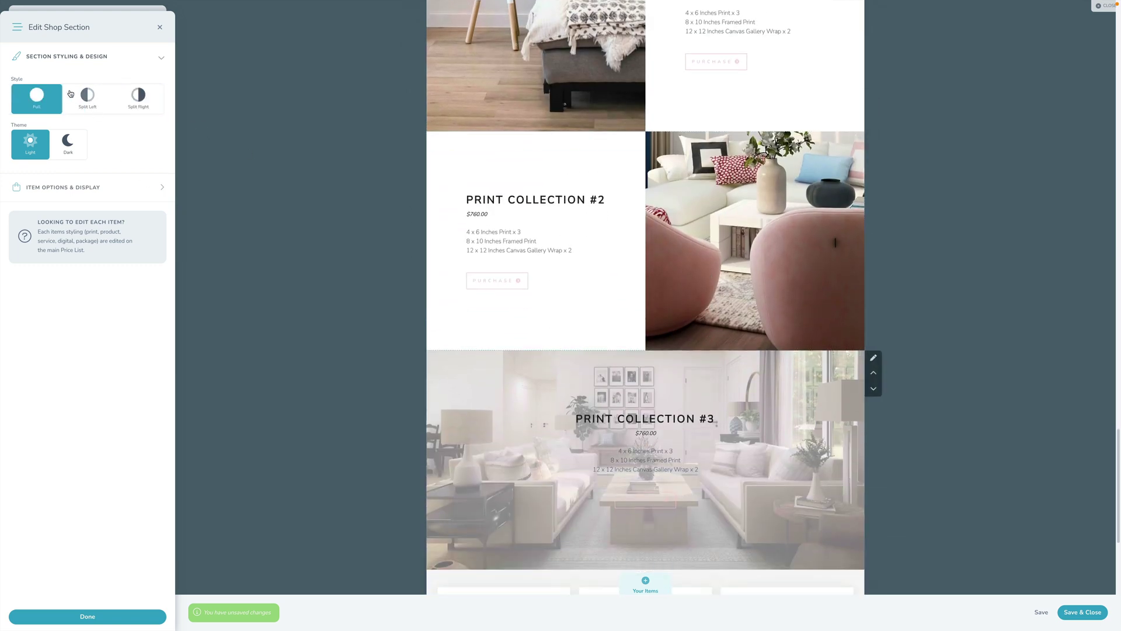
{"action": "left_click", "coordinate": [70, 94]}
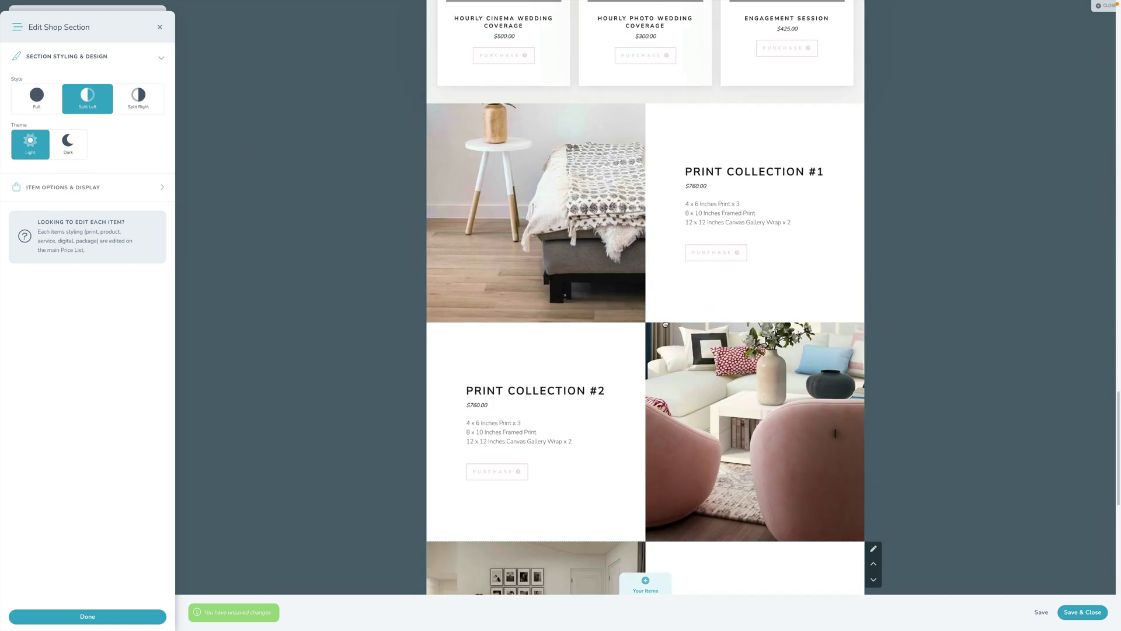
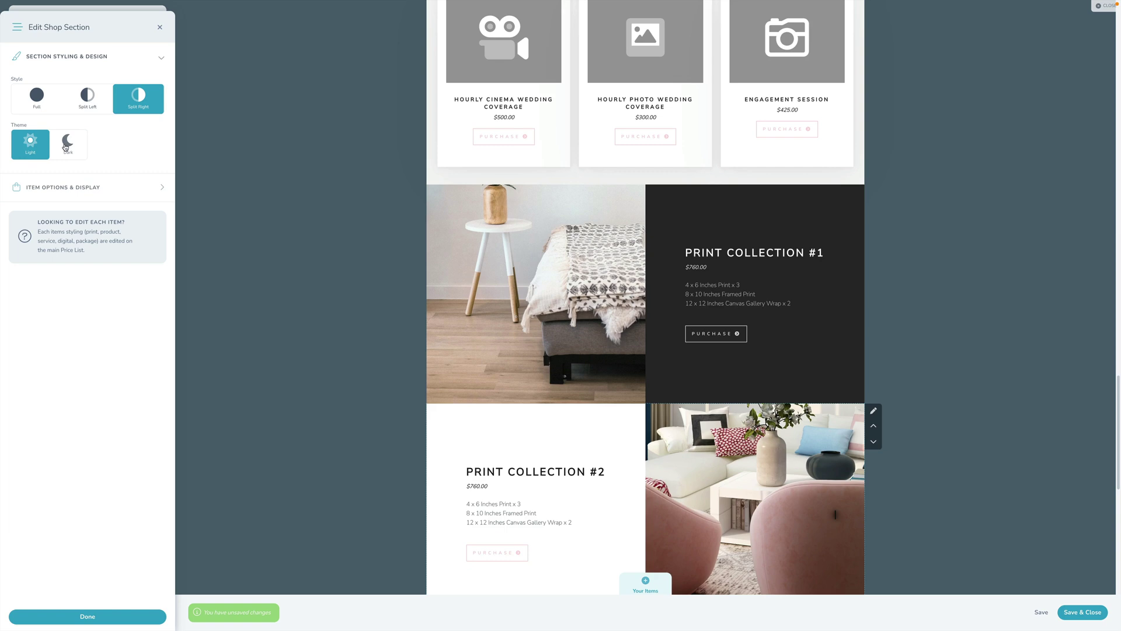
Step: Apply the Dark theme to the Print Collection #1, #2 and #3 sections, check the whole layout and finish section editing
{"action": "left_click", "coordinate": [57, 143]}
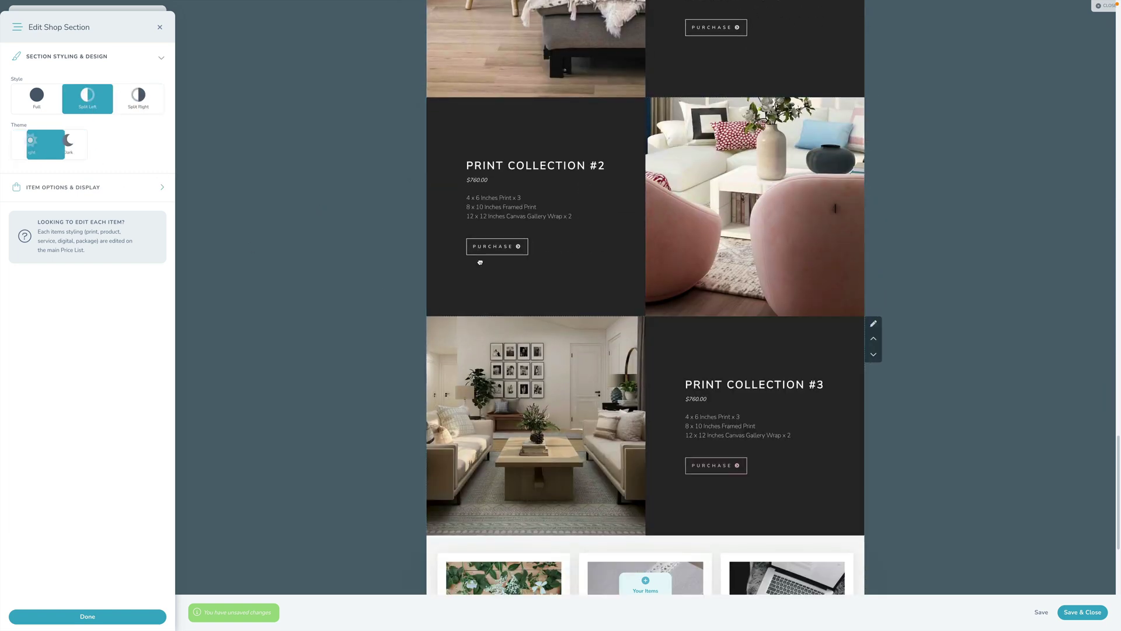
{"action": "scroll", "coordinate": [480, 257], "scroll_direction": "down", "scroll_amount": 4}
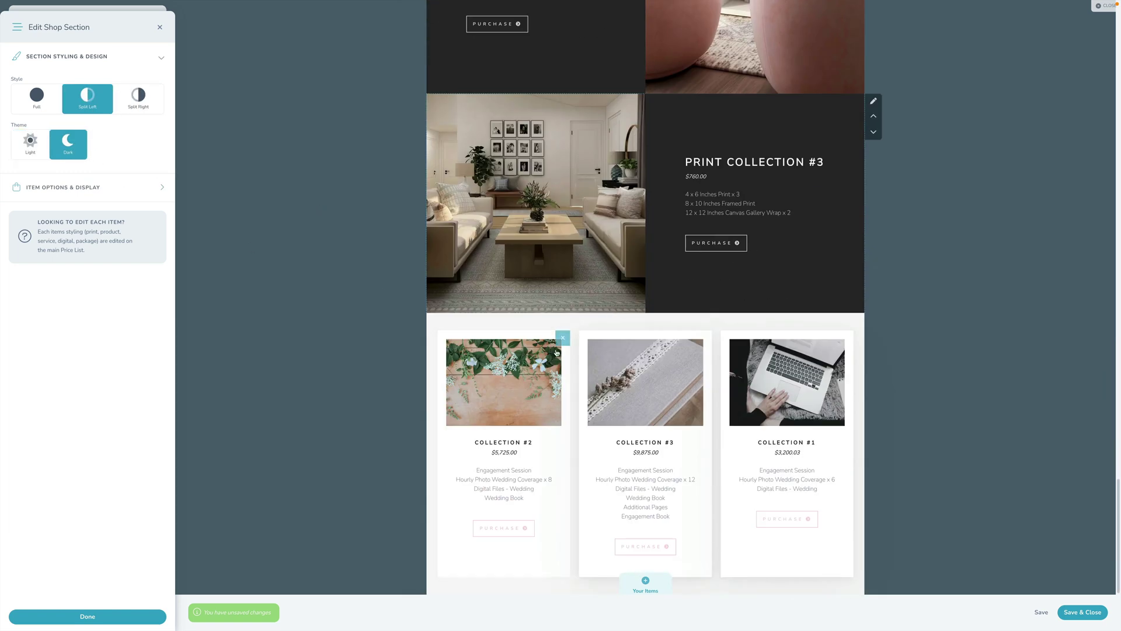
{"action": "scroll", "coordinate": [615, 385], "scroll_direction": "up", "scroll_amount": 17}
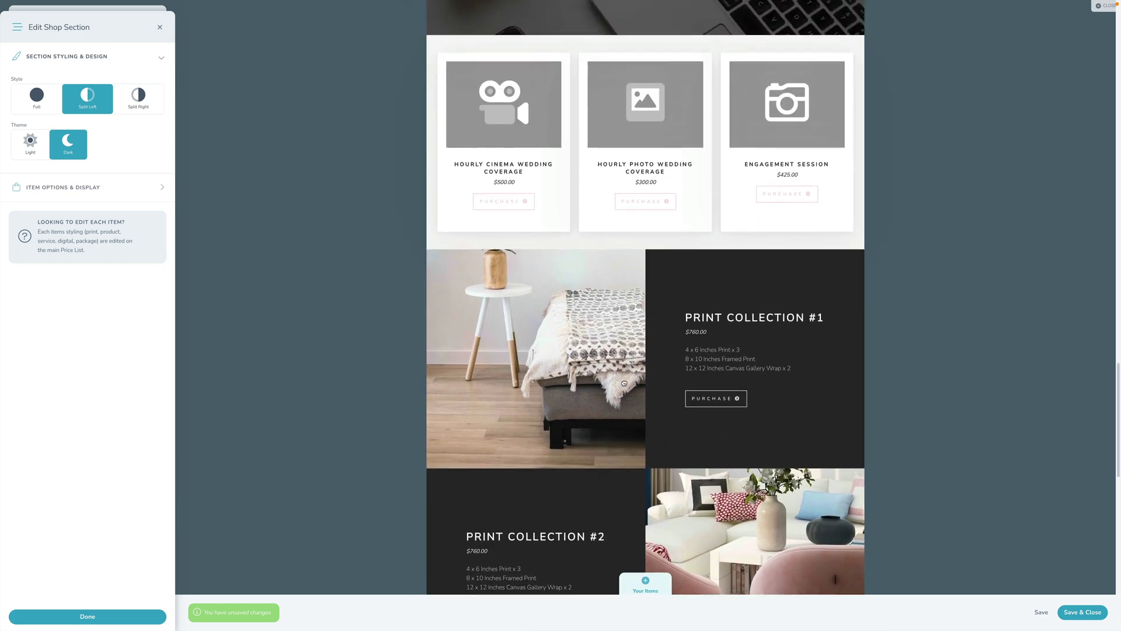
{"action": "scroll", "coordinate": [623, 381], "scroll_direction": "up", "scroll_amount": 12}
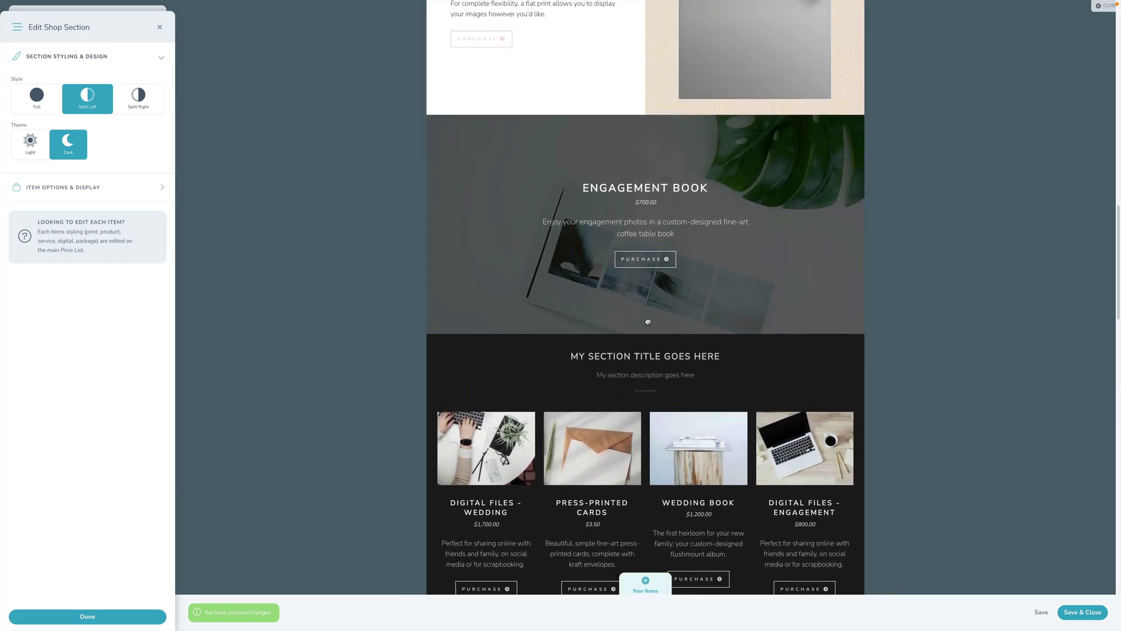
{"action": "scroll", "coordinate": [654, 350], "scroll_direction": "up", "scroll_amount": 11}
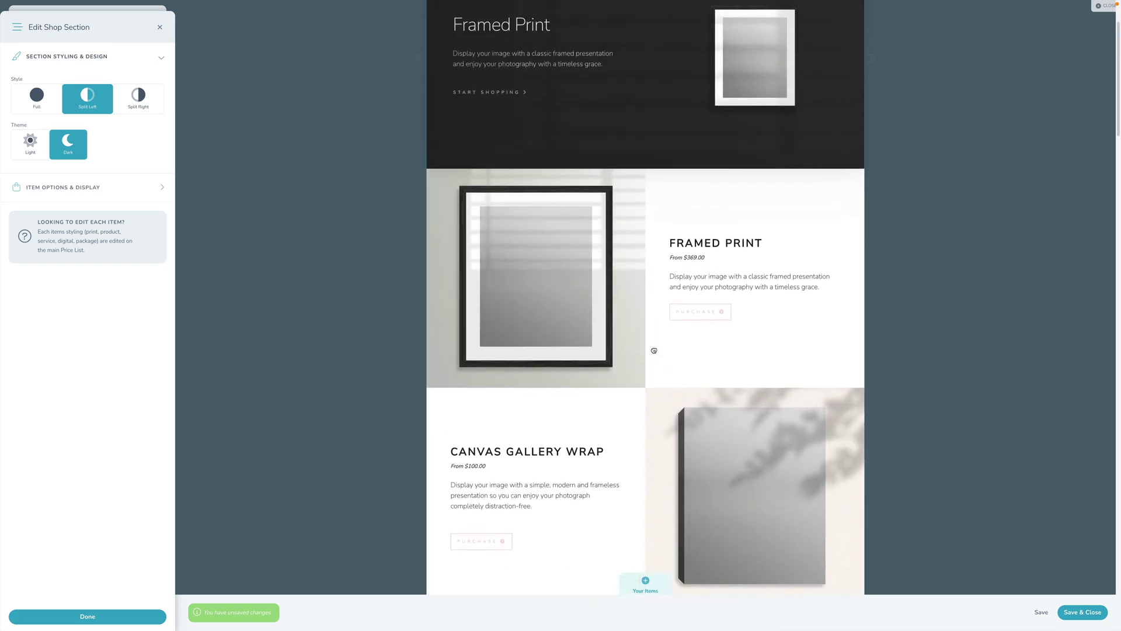
{"action": "scroll", "coordinate": [650, 344], "scroll_direction": "down", "scroll_amount": 16}
{"action": "scroll", "coordinate": [649, 344], "scroll_direction": "up", "scroll_amount": 16}
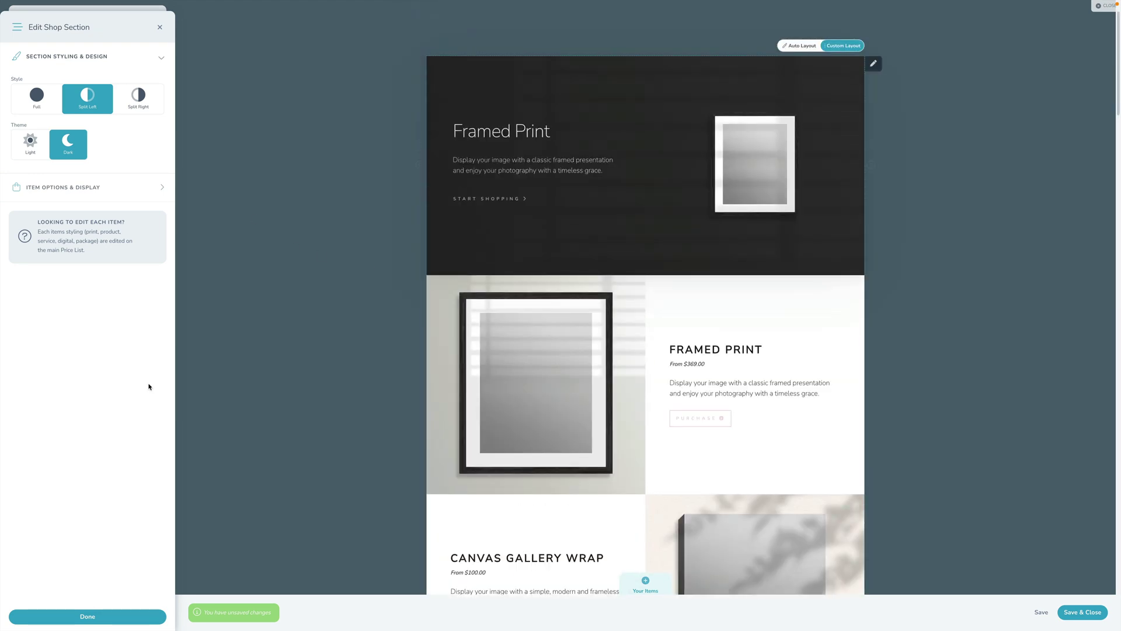
{"action": "left_click", "coordinate": [117, 617]}
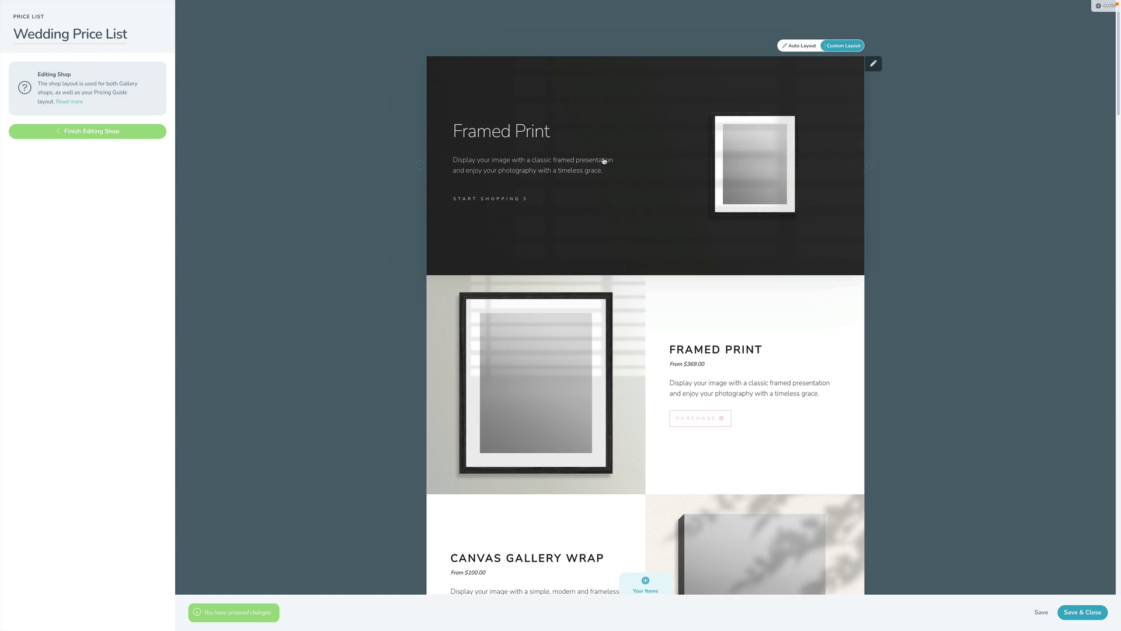
Step: Open the hero section's styling options and step through the items in its slider
{"action": "left_click", "coordinate": [874, 65]}
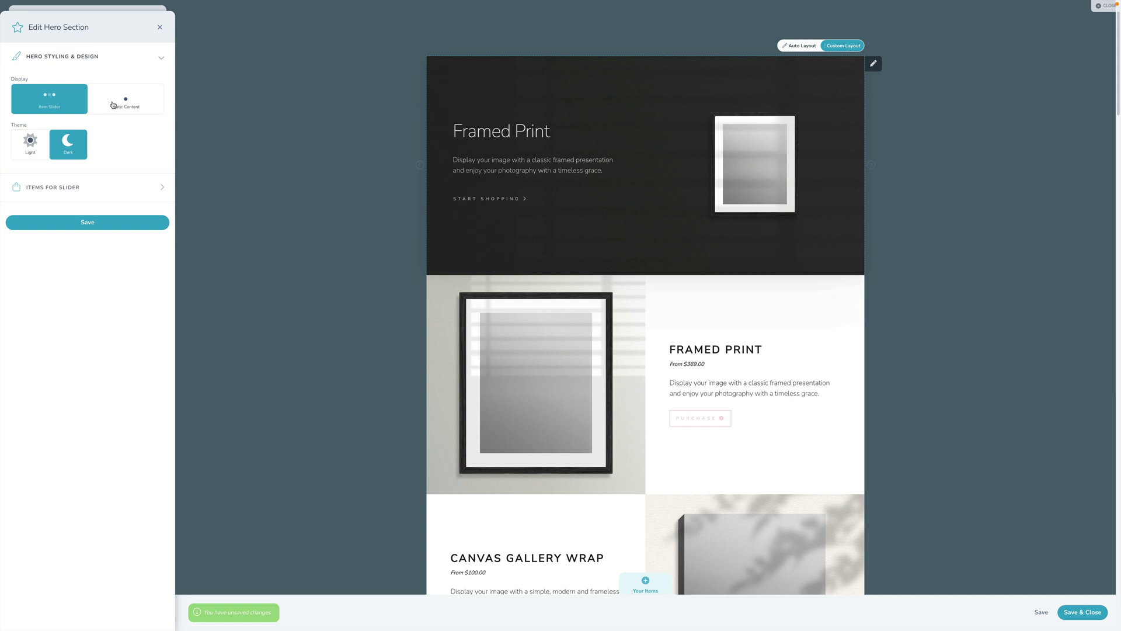
{"action": "left_click", "coordinate": [871, 166]}
{"action": "left_click", "coordinate": [870, 167]}
{"action": "left_click", "coordinate": [870, 167]}
{"action": "left_click", "coordinate": [870, 166]}
{"action": "left_click", "coordinate": [871, 166]}
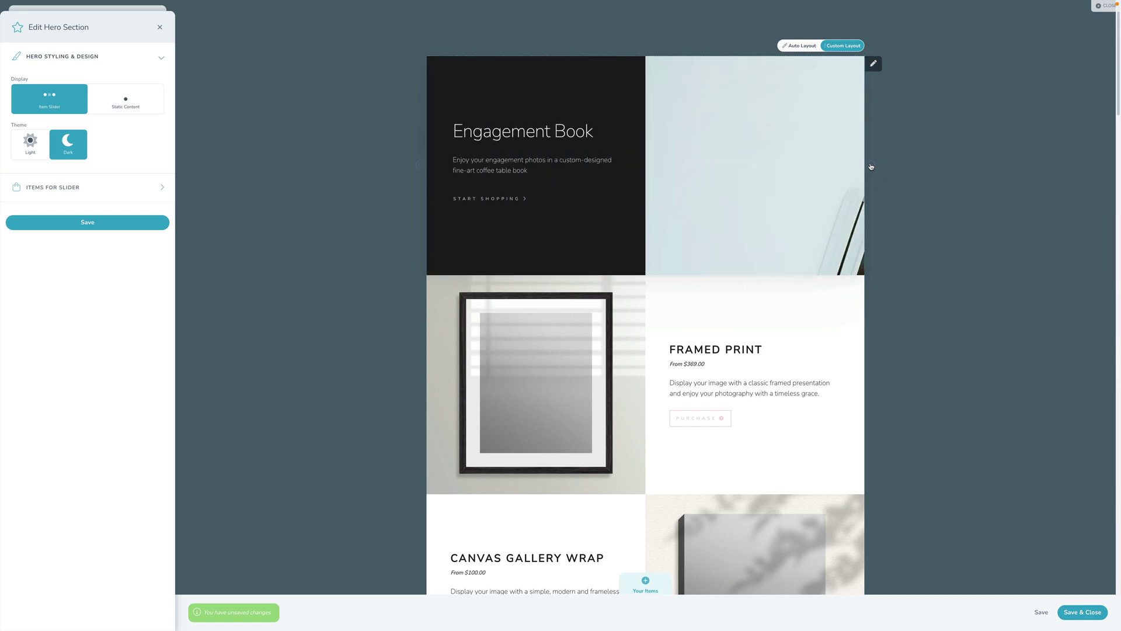
{"action": "left_click", "coordinate": [870, 166]}
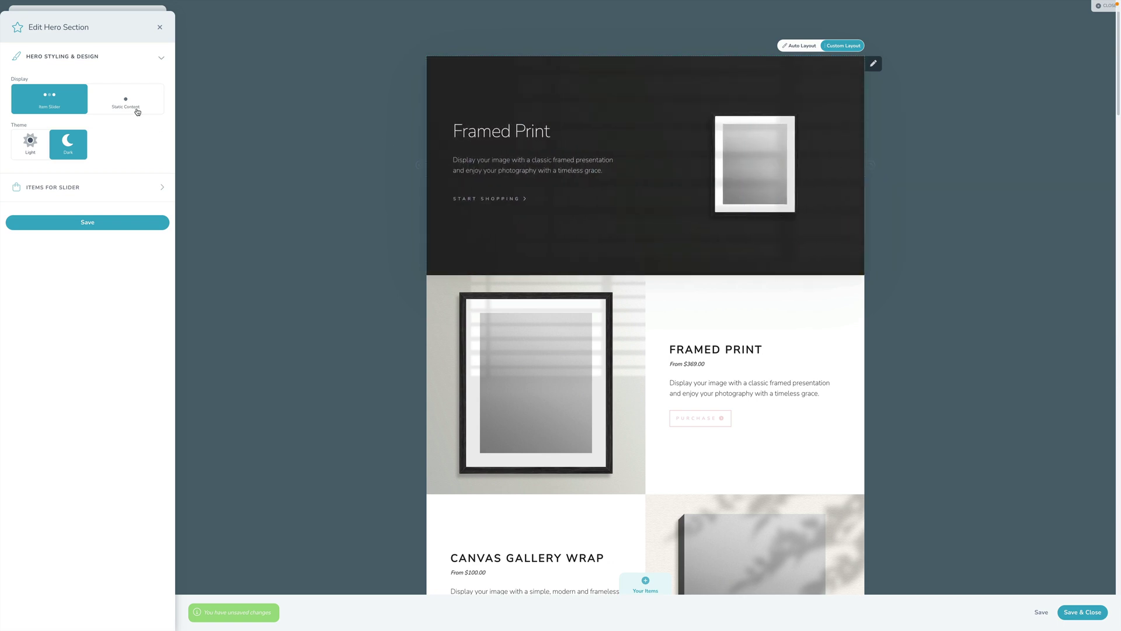
Step: Try the hero section as Static Content in the Split Left layout, comparing the Light and Dark themes
{"action": "left_click", "coordinate": [137, 111]}
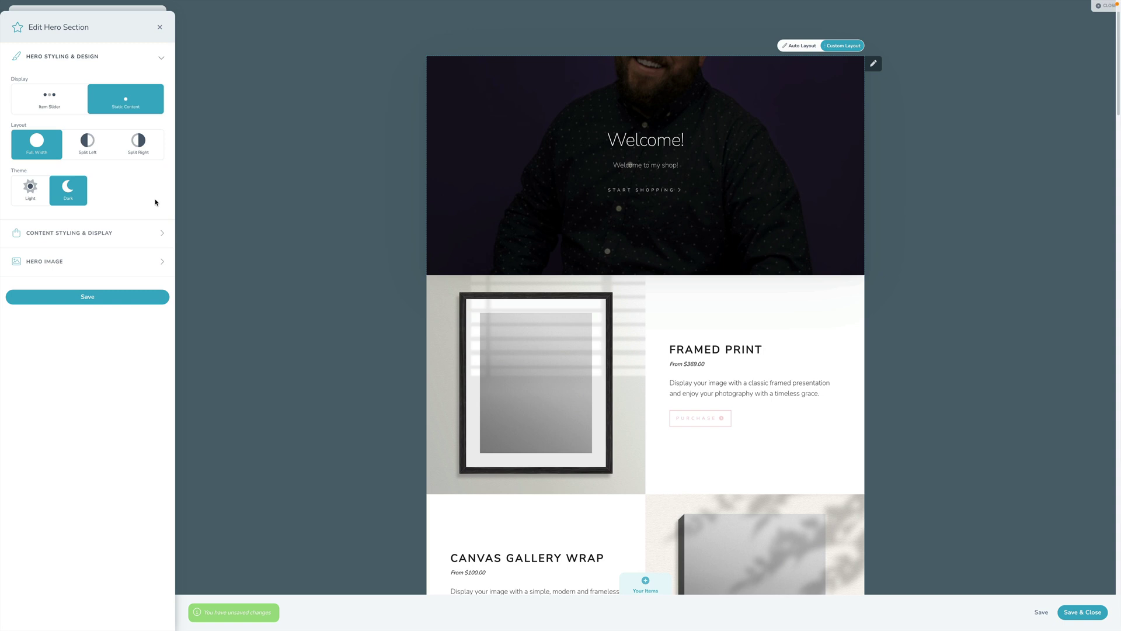
{"action": "left_click", "coordinate": [45, 261]}
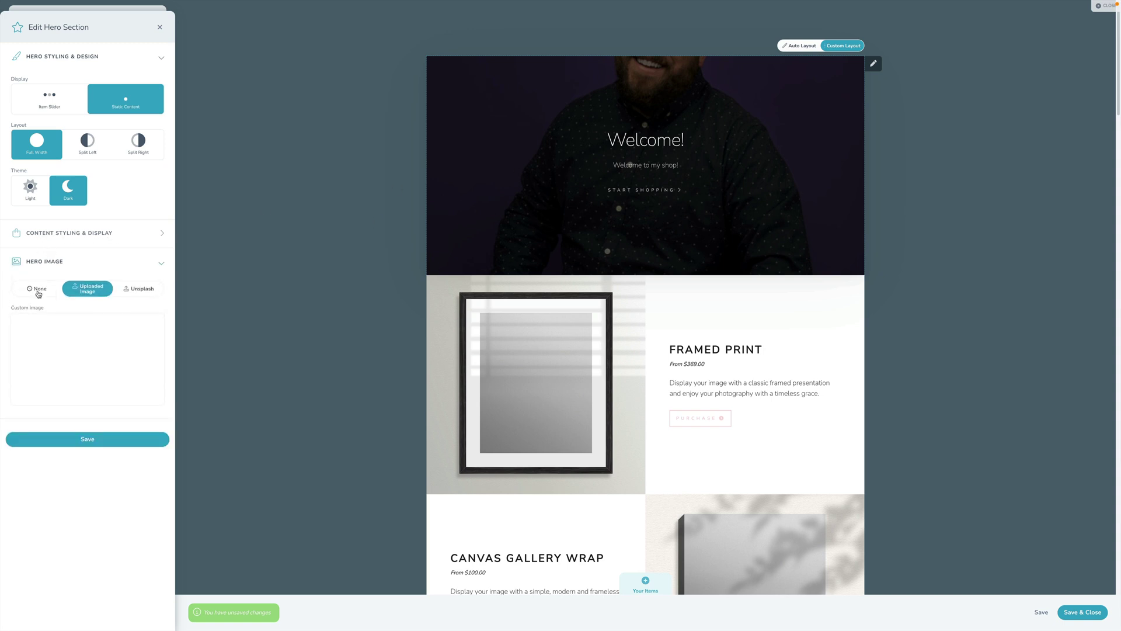
{"action": "left_click", "coordinate": [87, 144]}
{"action": "left_click", "coordinate": [32, 189]}
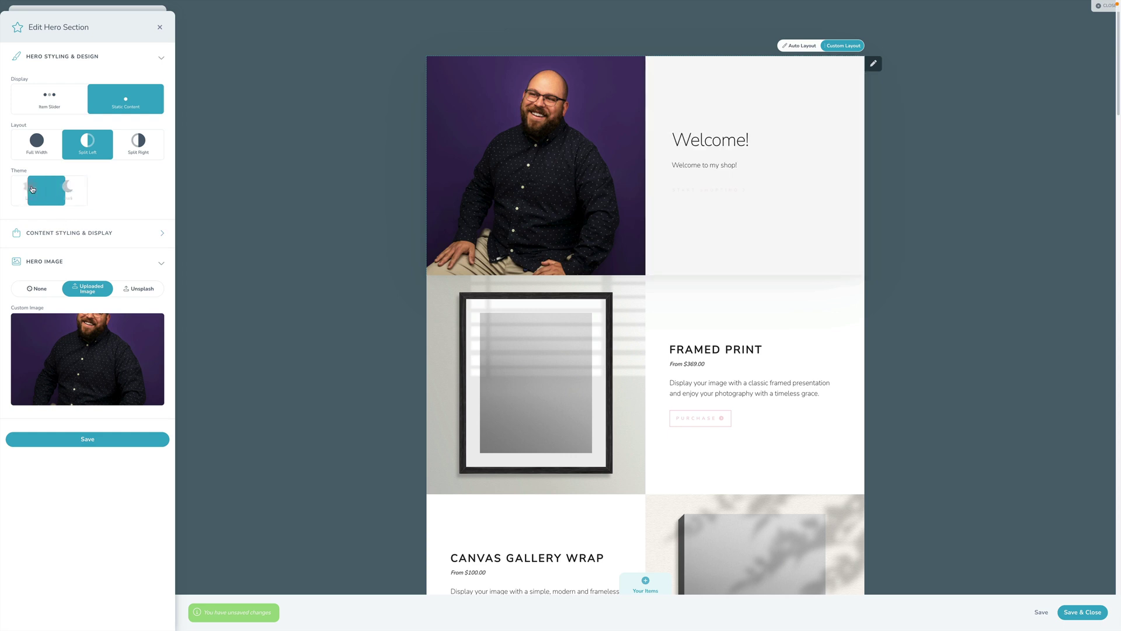
{"action": "left_click", "coordinate": [57, 193]}
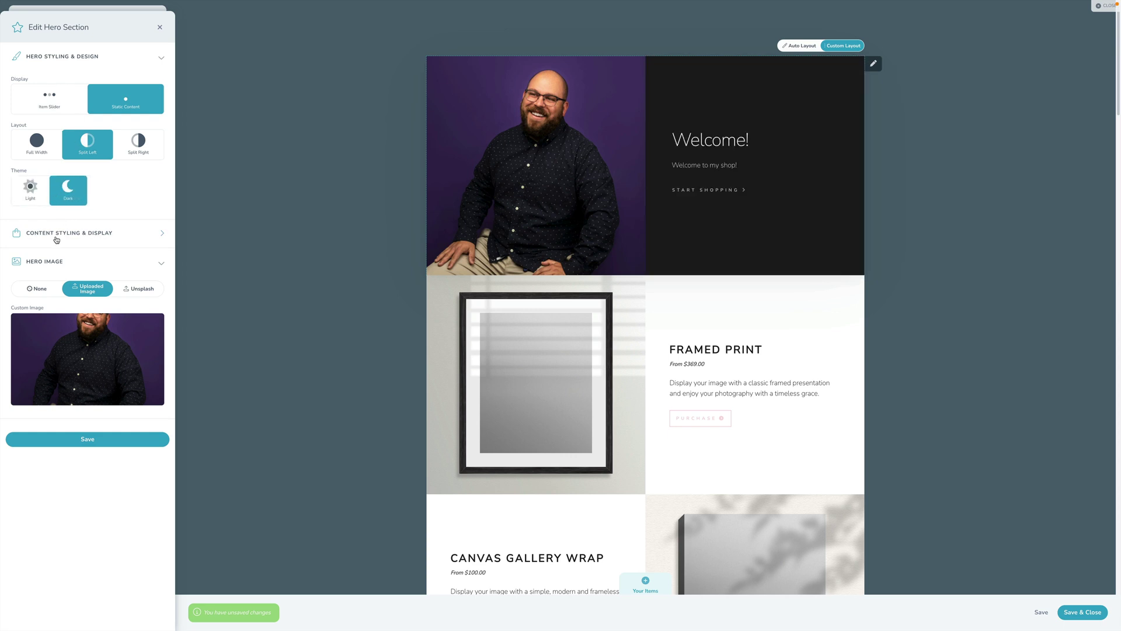
{"action": "left_click", "coordinate": [51, 263]}
Step: Examine the heading, description and button settings available for the hero section's static content
{"action": "left_click", "coordinate": [67, 236]}
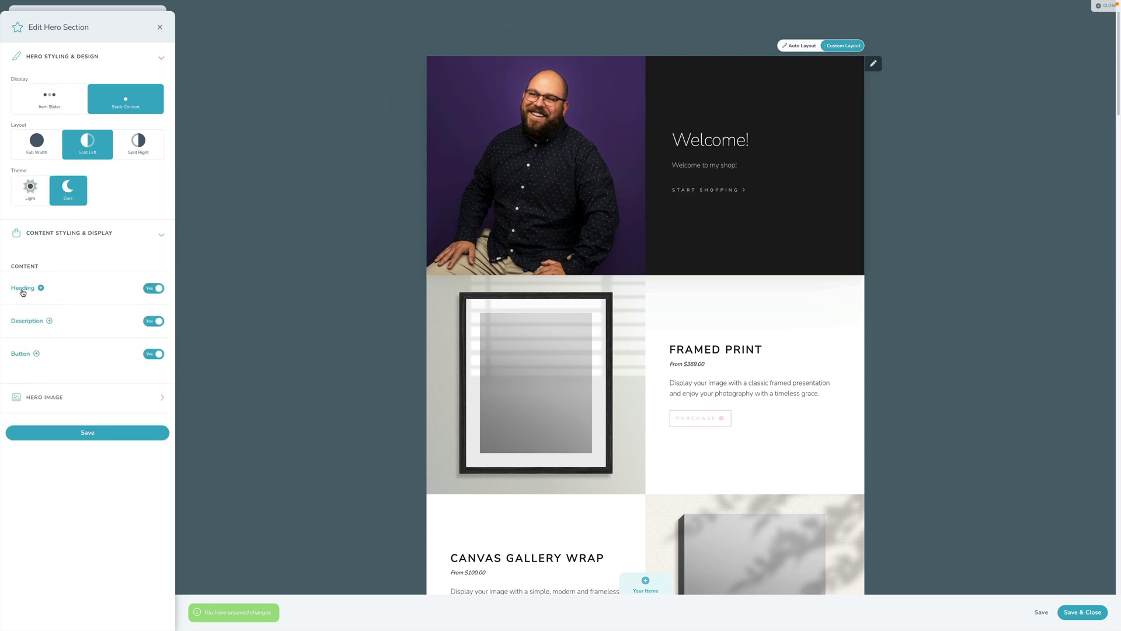
{"action": "left_click", "coordinate": [22, 292]}
{"action": "left_click", "coordinate": [38, 287]}
{"action": "left_click", "coordinate": [27, 321]}
{"action": "left_click", "coordinate": [27, 320]}
{"action": "left_click", "coordinate": [28, 352]}
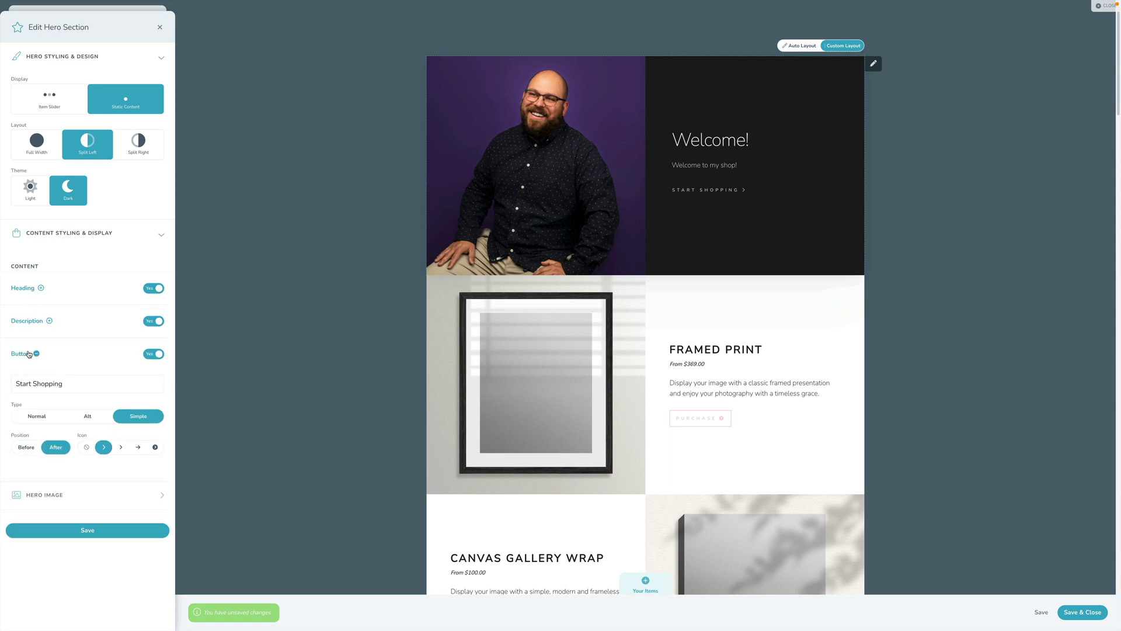
{"action": "left_click", "coordinate": [28, 353]}
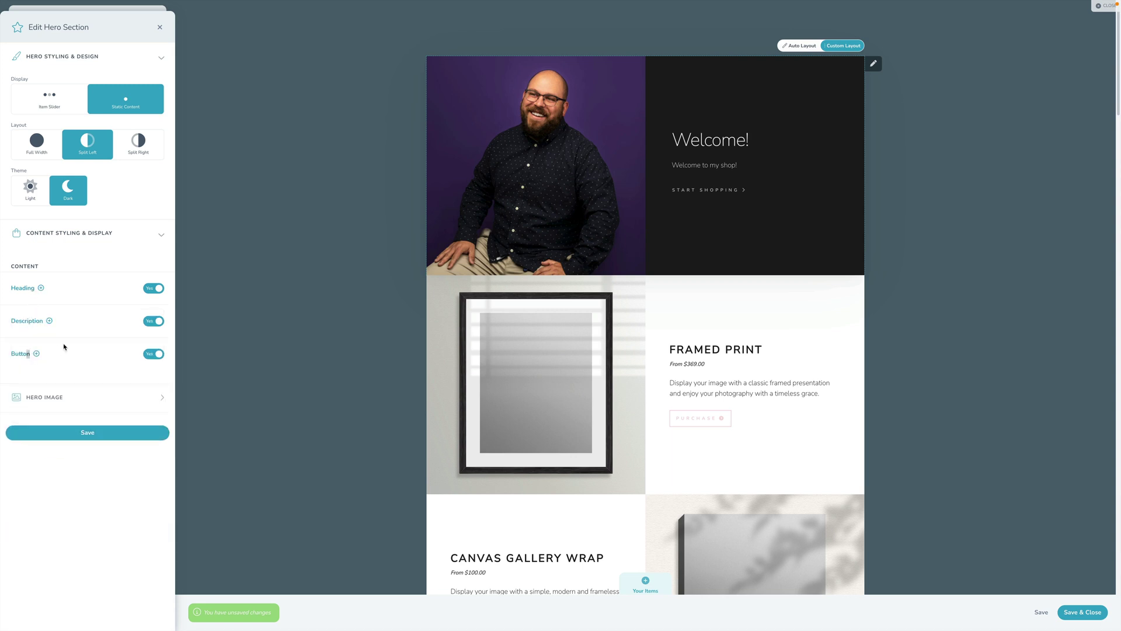
Step: Set the hero section's display back to Item Slider, save the section and finish editing the shop
{"action": "left_click", "coordinate": [60, 101]}
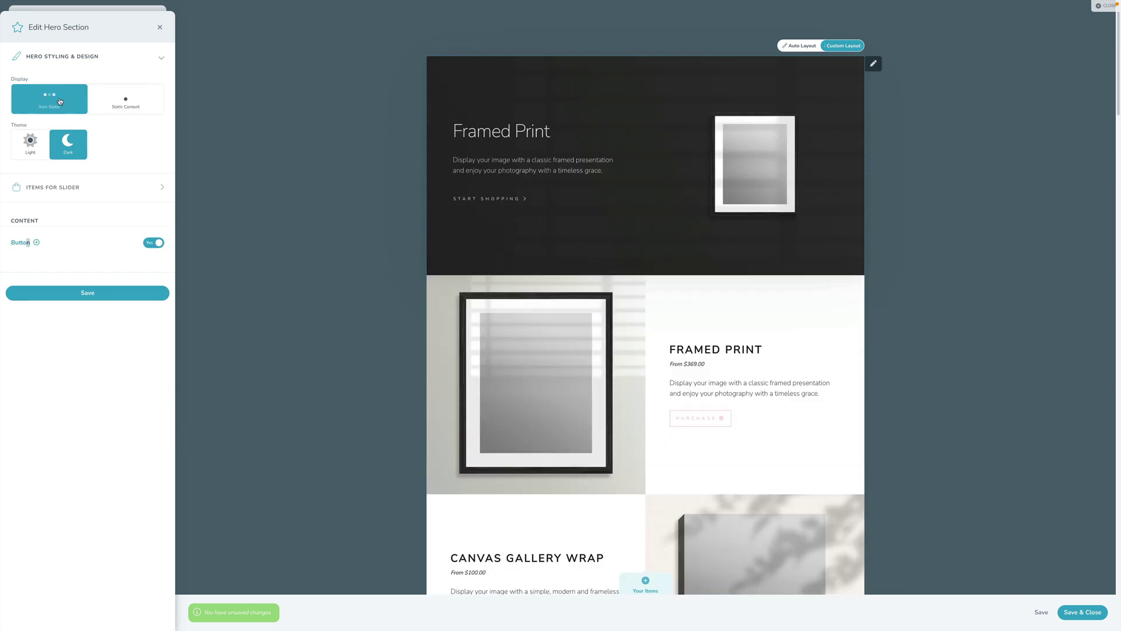
{"action": "left_click", "coordinate": [87, 293]}
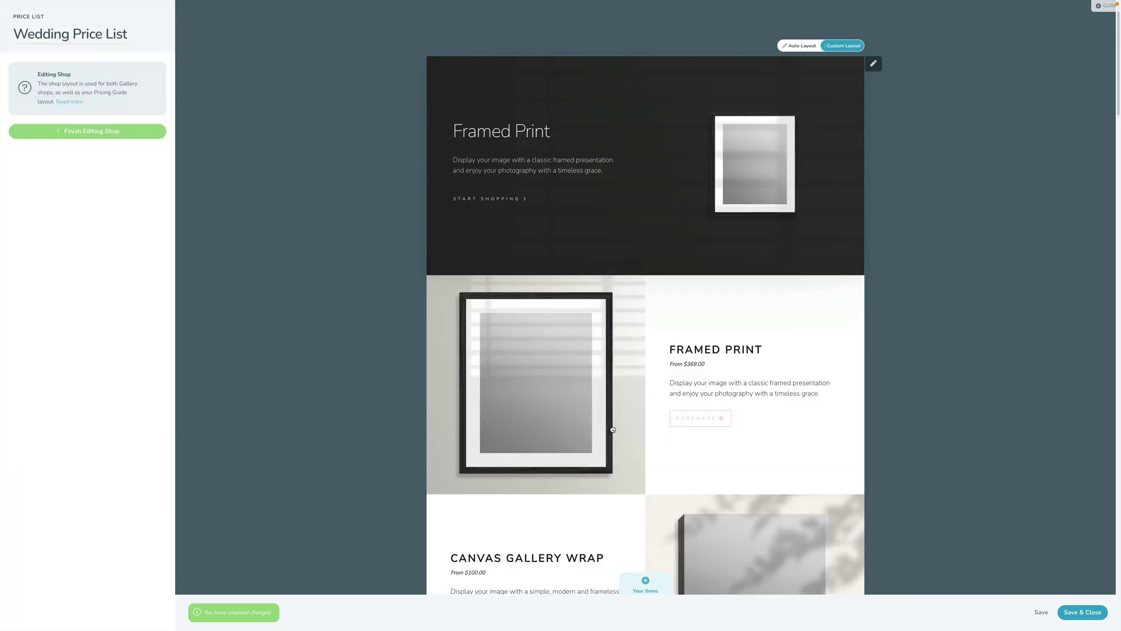
{"action": "left_click", "coordinate": [130, 132]}
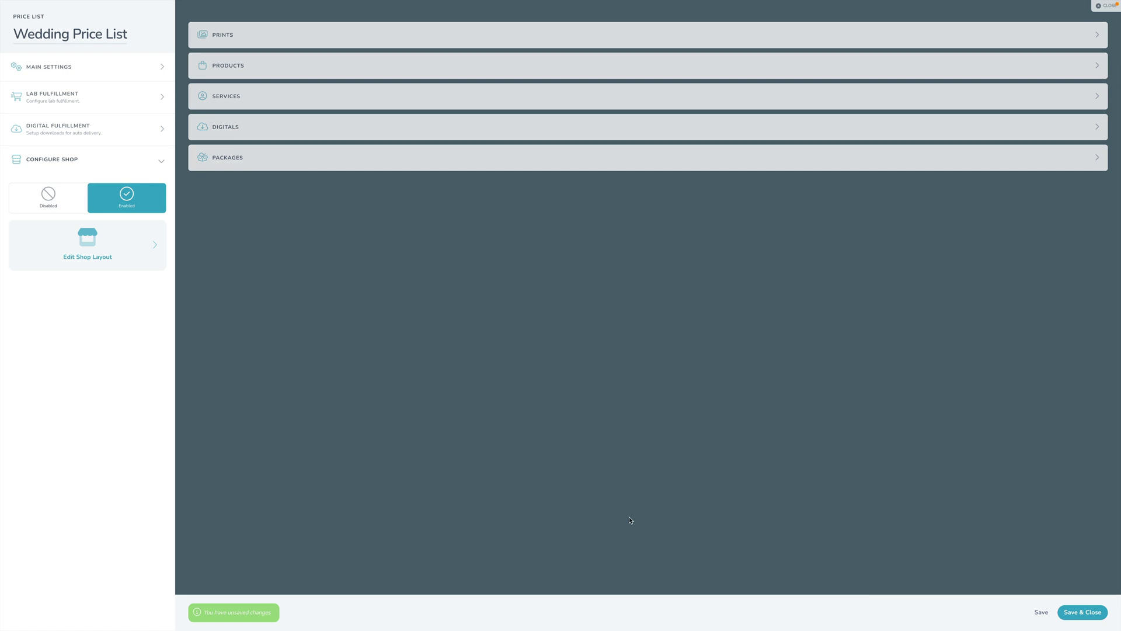
Step: Save and close the Wedding Price List and go to the Galleries list
{"action": "left_click", "coordinate": [1040, 613]}
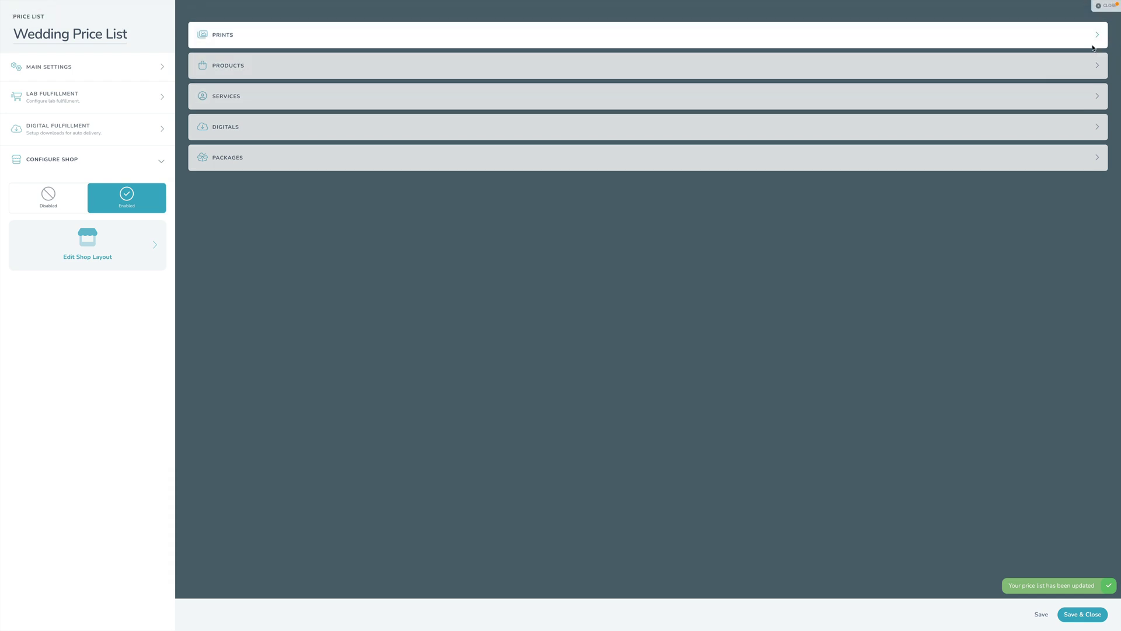
{"action": "left_click", "coordinate": [1106, 5]}
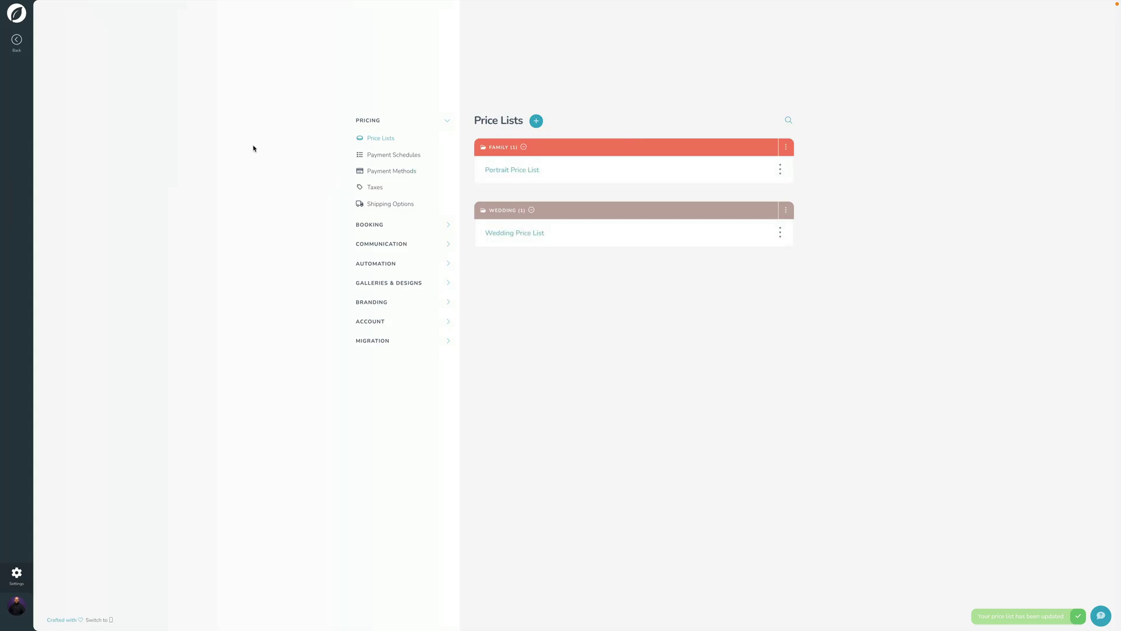
{"action": "left_click", "coordinate": [18, 50]}
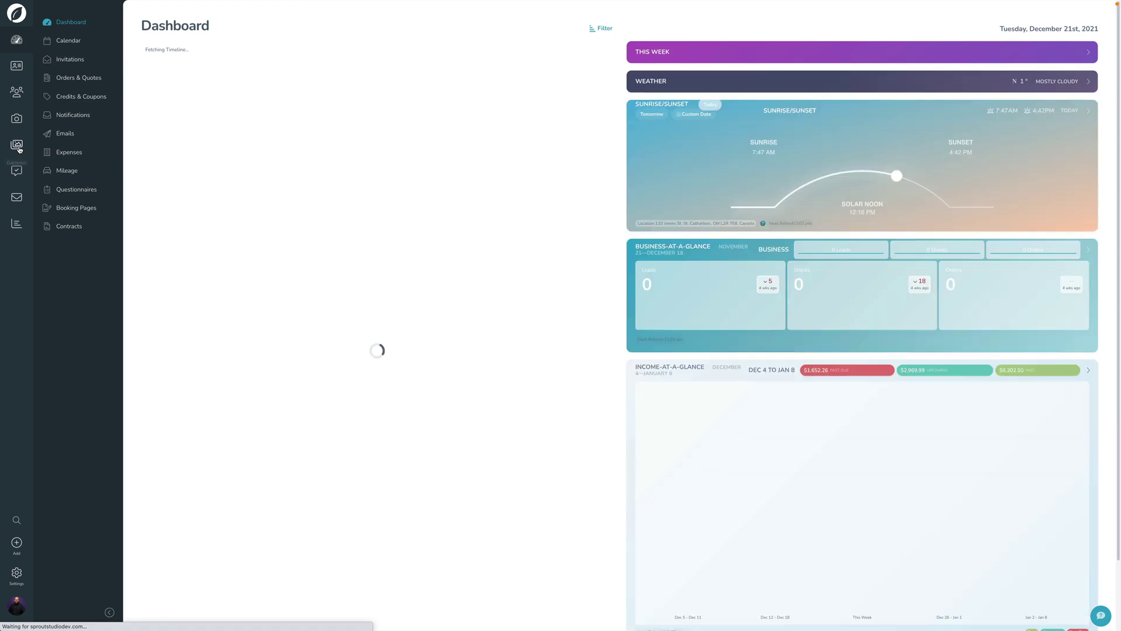
{"action": "left_click", "coordinate": [18, 147]}
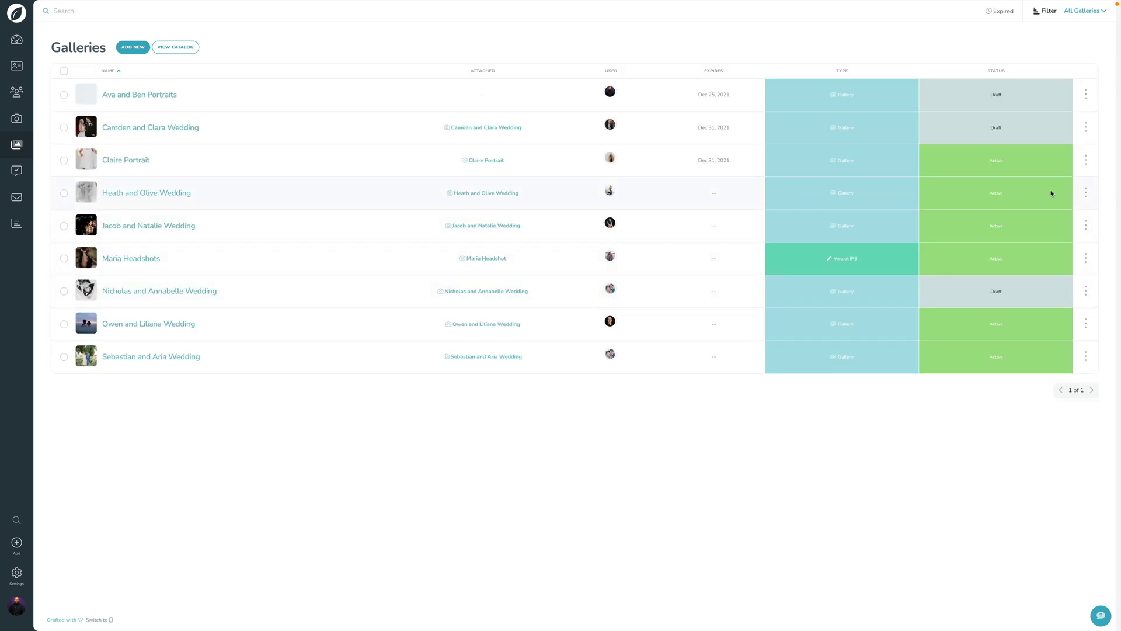
Step: Open the client view of the active wedding gallery with the veiled-bride cover and browse its photos
{"action": "left_click", "coordinate": [1093, 194]}
{"action": "left_click", "coordinate": [1054, 256]}
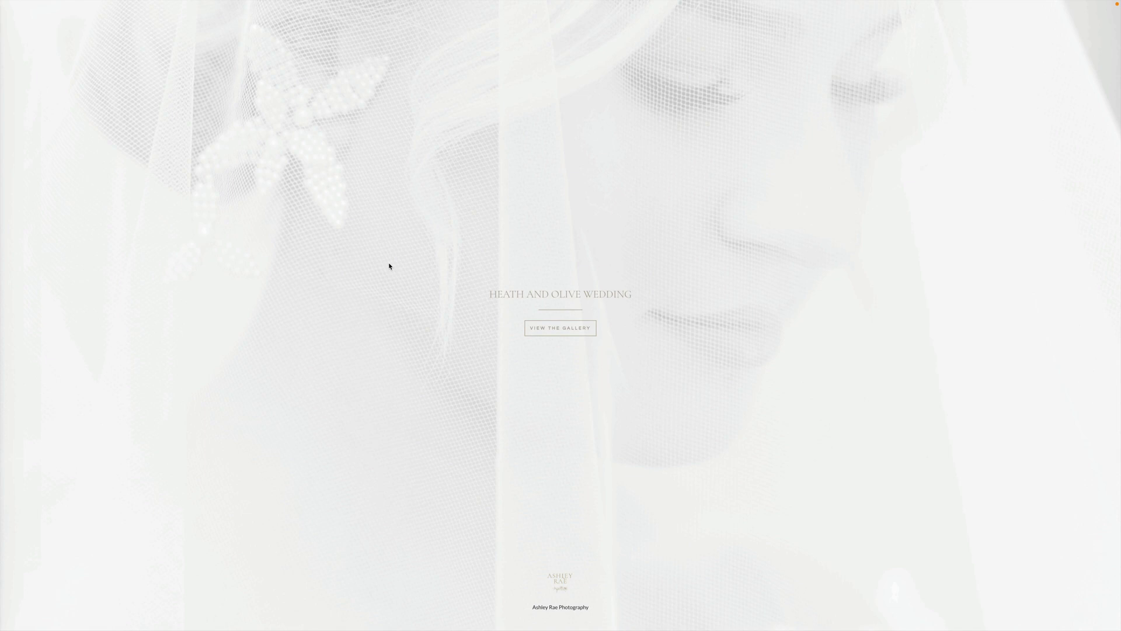
{"action": "left_click", "coordinate": [561, 328]}
{"action": "scroll", "coordinate": [605, 288], "scroll_direction": "down", "scroll_amount": 7}
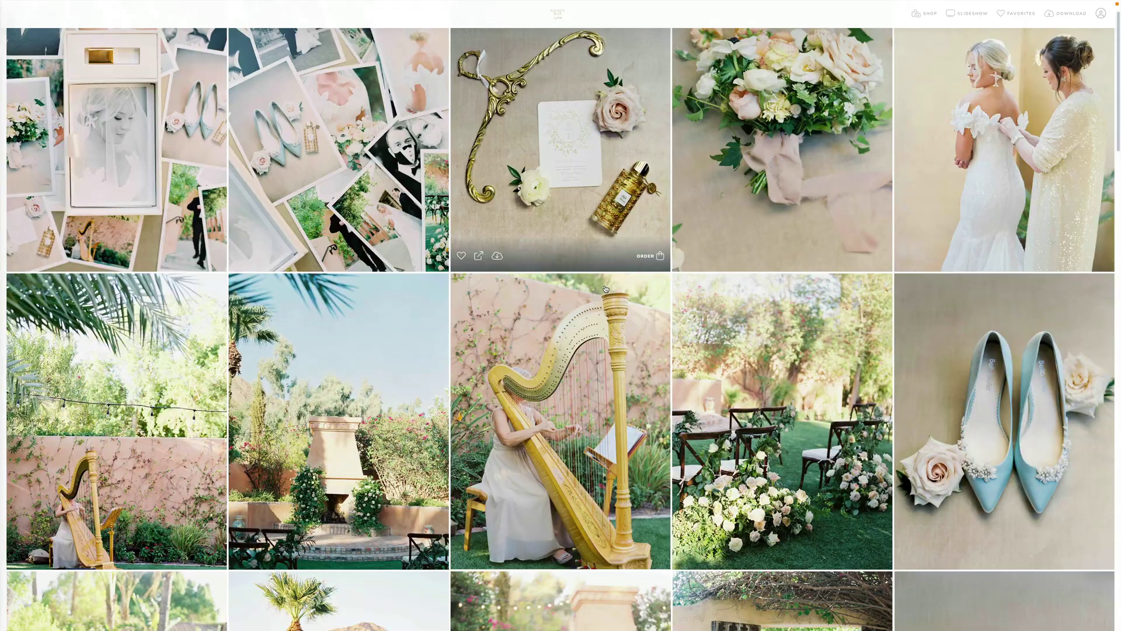
{"action": "scroll", "coordinate": [605, 288], "scroll_direction": "down", "scroll_amount": 5}
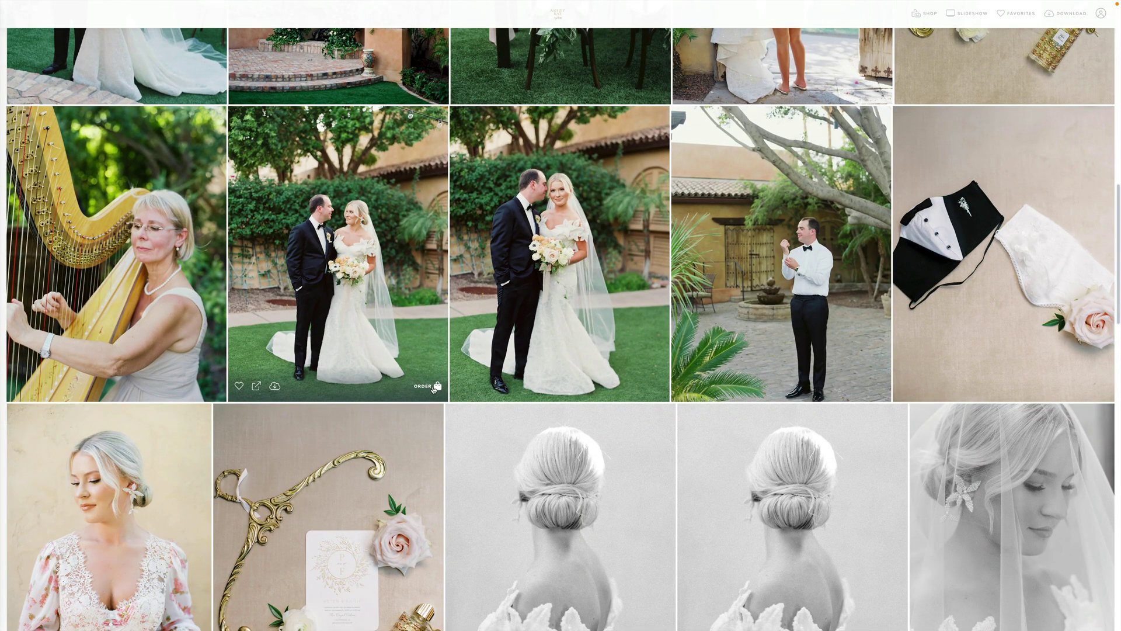
Step: Start a Framed Print order for the full-length couple photo on the lawn and choose the Birch frame type
{"action": "left_click", "coordinate": [435, 388]}
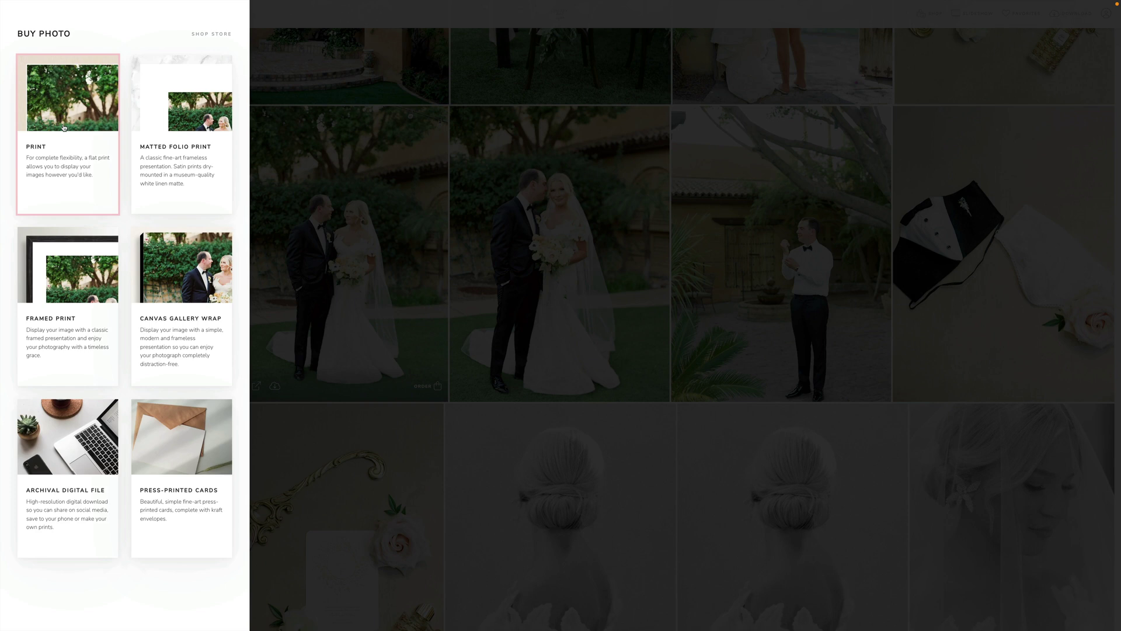
{"action": "left_click", "coordinate": [53, 306]}
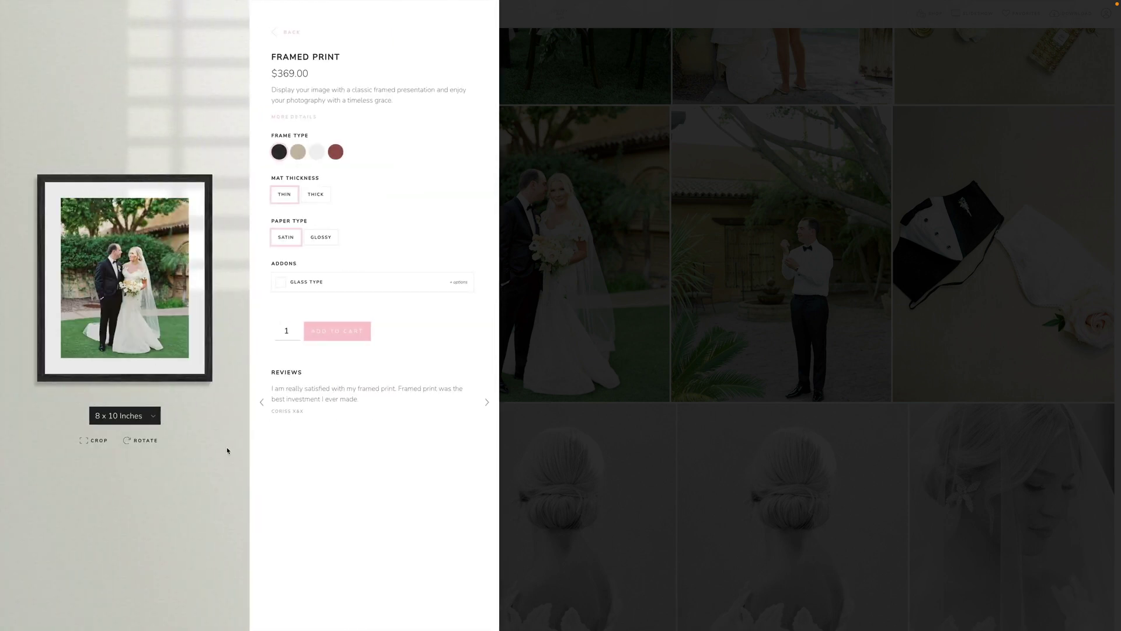
{"action": "left_click", "coordinate": [297, 154]}
{"action": "left_click", "coordinate": [316, 152]}
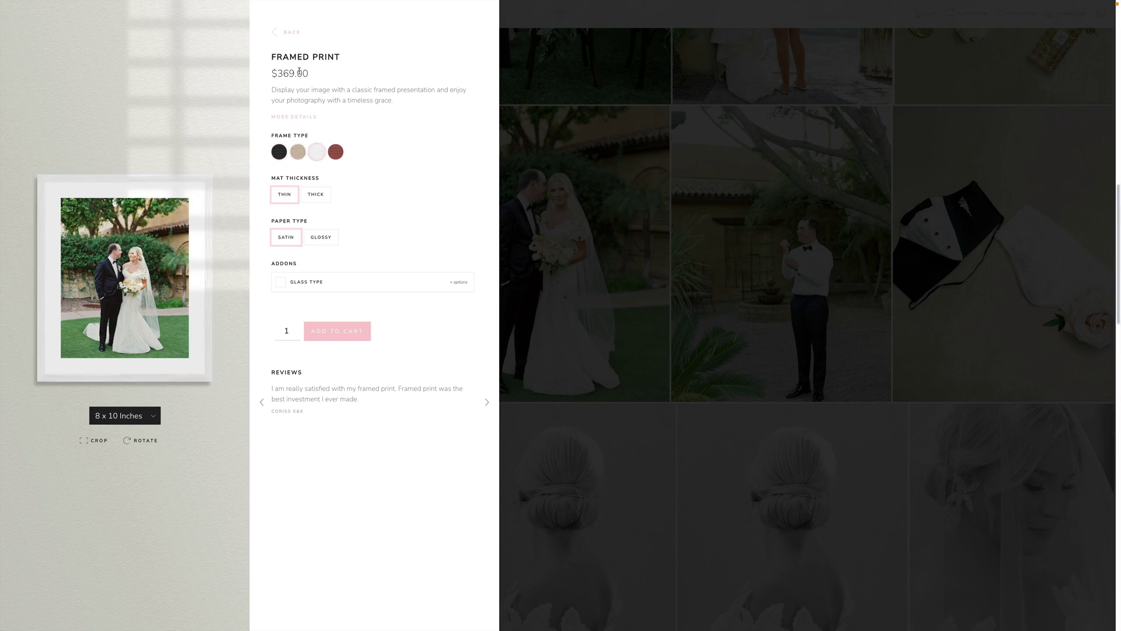
{"action": "left_click", "coordinate": [298, 154]}
Step: Set a Thick mat, Satin paper and the Museum Quality glass add-on, keeping the 8 x 10 inch size
{"action": "left_click", "coordinate": [316, 195]}
{"action": "left_click", "coordinate": [325, 247]}
{"action": "left_click", "coordinate": [288, 246]}
{"action": "left_click", "coordinate": [307, 287]}
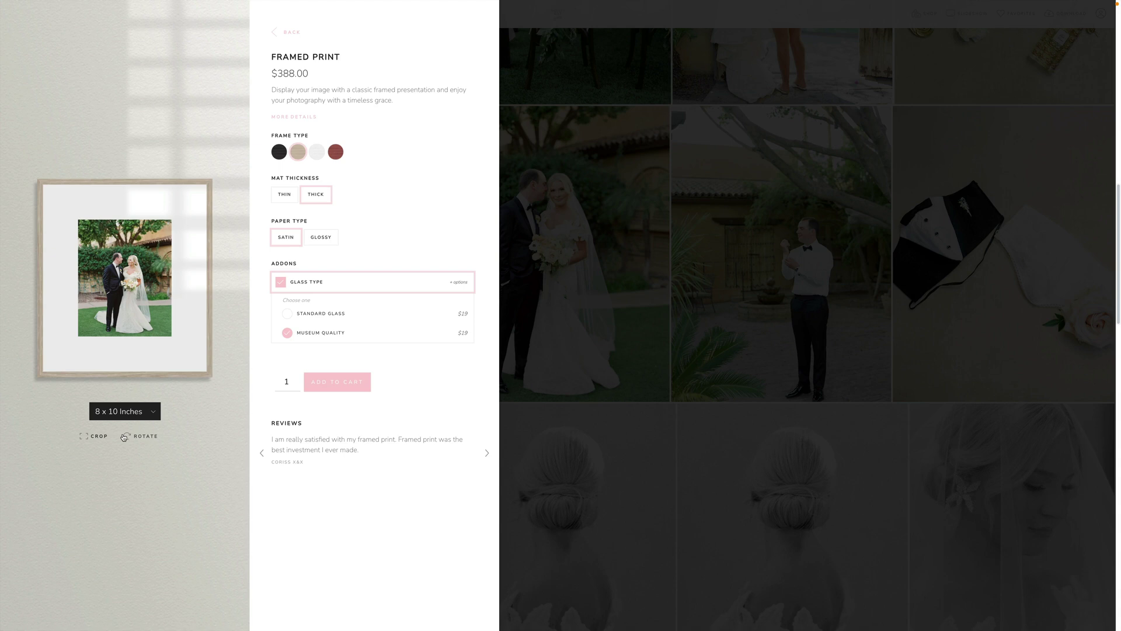
{"action": "left_click", "coordinate": [125, 412]}
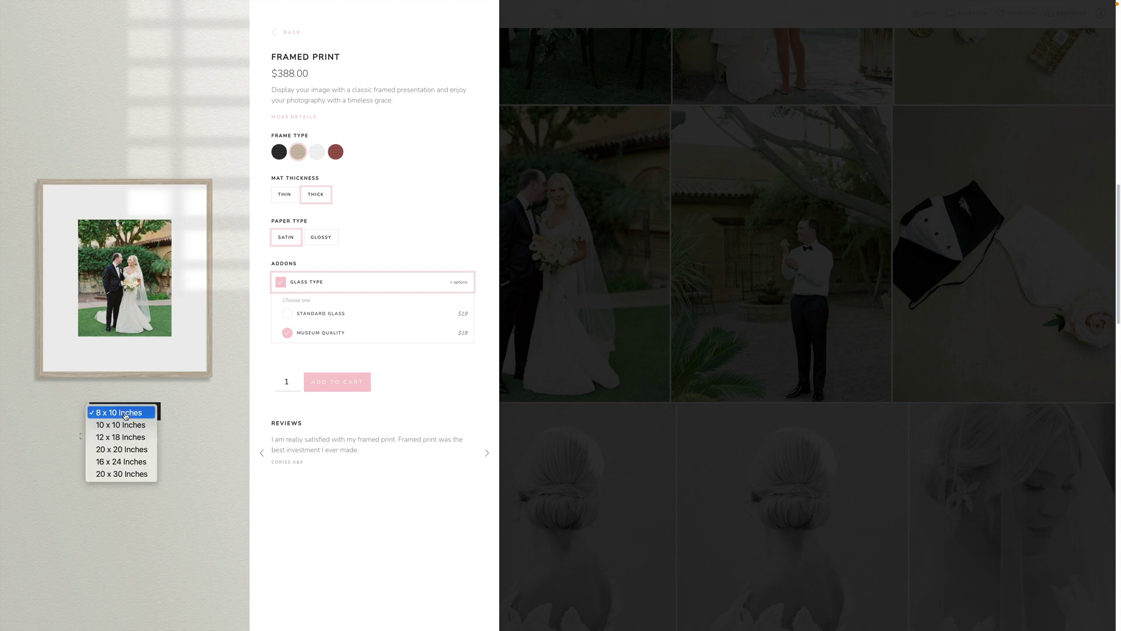
{"action": "left_click", "coordinate": [223, 475]}
Step: Try rotating the framed print to landscape and moving its crop lower on the couple
{"action": "left_click", "coordinate": [146, 438]}
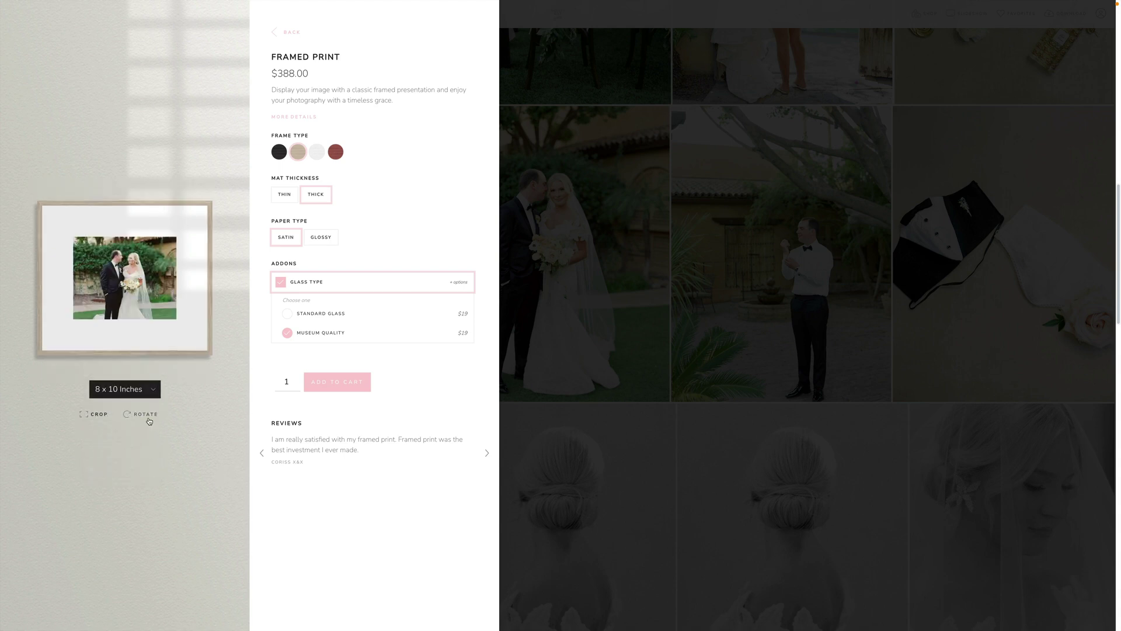
{"action": "left_click", "coordinate": [90, 416]}
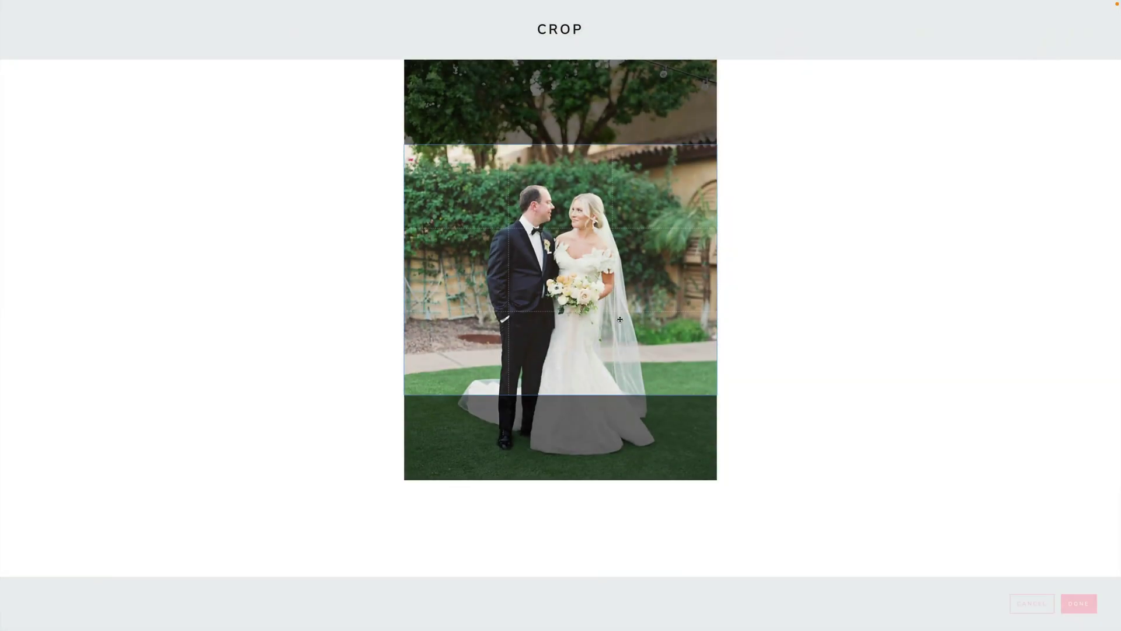
{"action": "left_click_drag", "start_coordinate": [590, 335], "coordinate": [589, 336]}
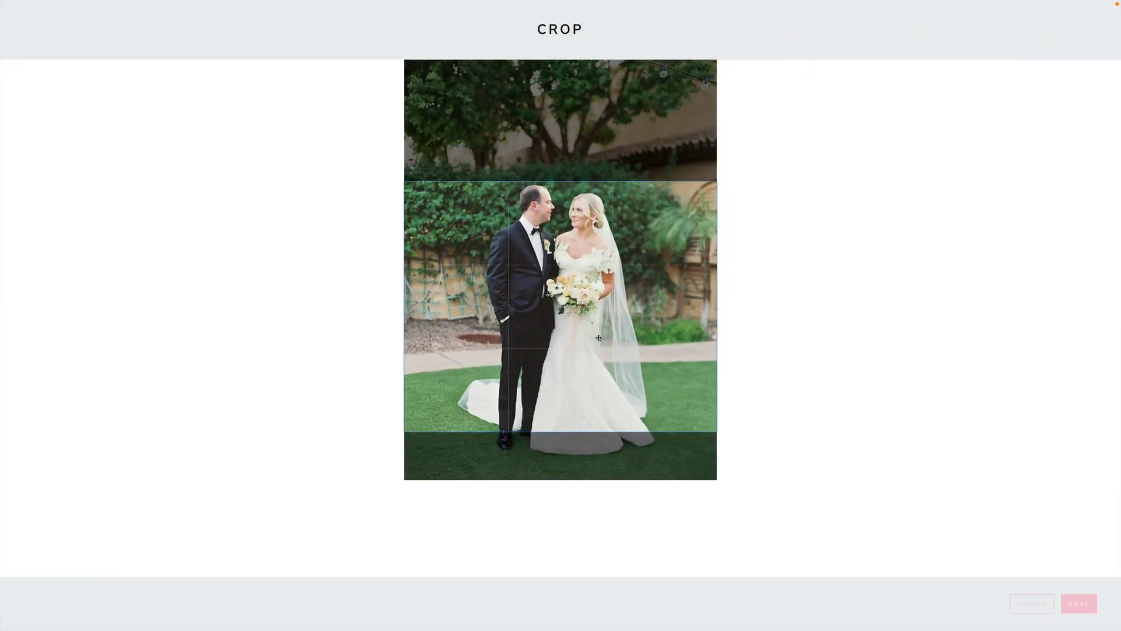
{"action": "left_click", "coordinate": [1076, 603]}
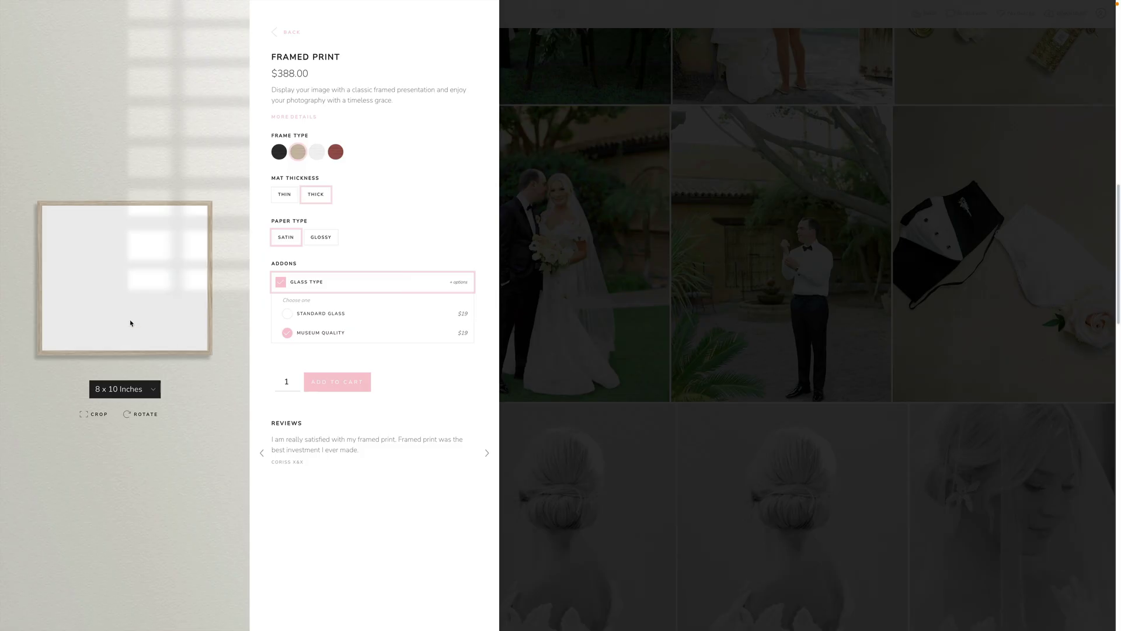
Step: Rotate the framed print to portrait and shift its crop slightly downward on the photo
{"action": "left_click", "coordinate": [145, 416]}
{"action": "left_click", "coordinate": [97, 437]}
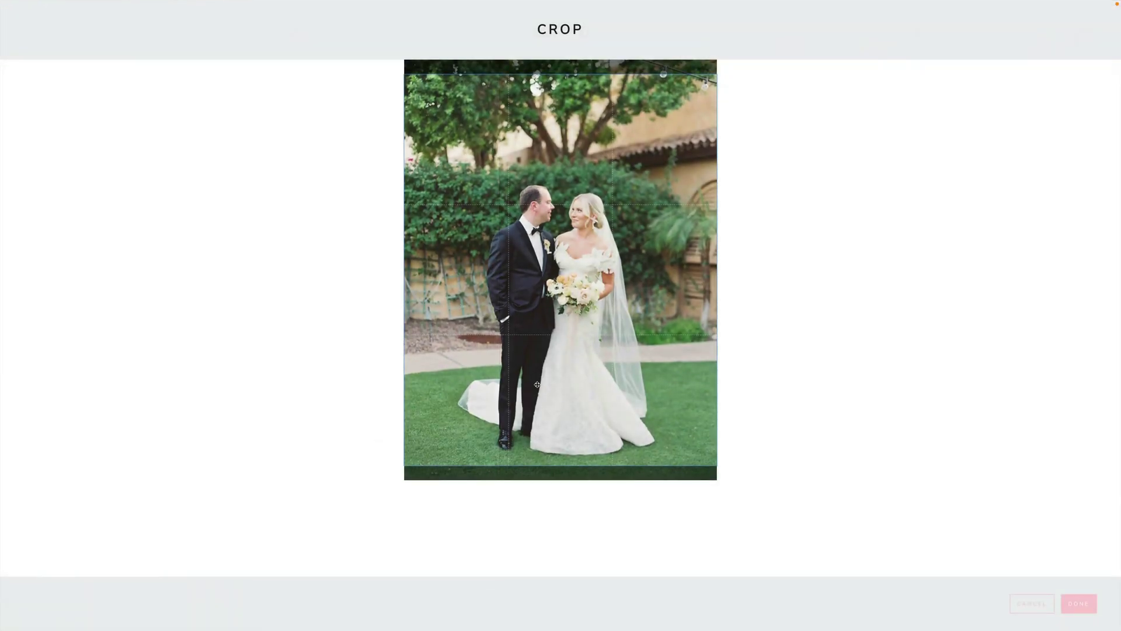
{"action": "mouse_move", "coordinate": [539, 373]}
{"action": "left_mouse_down"}
{"action": "mouse_move", "coordinate": [538, 355]}
{"action": "mouse_move", "coordinate": [537, 364]}
{"action": "left_mouse_up"}
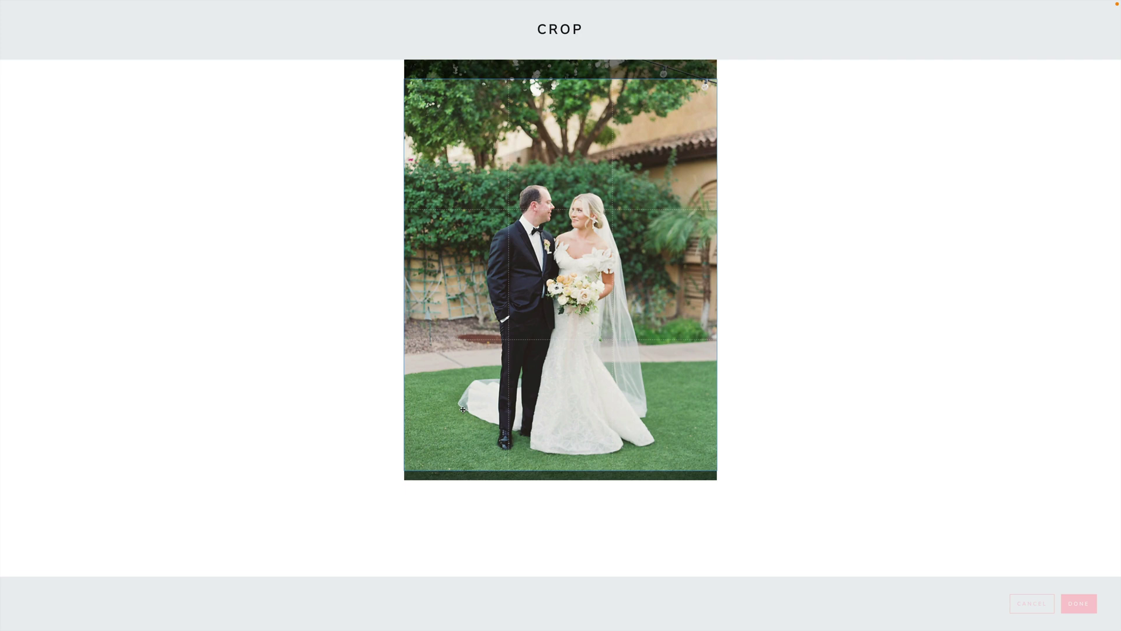
{"action": "left_click_drag", "start_coordinate": [509, 383], "coordinate": [509, 388]}
{"action": "left_click_drag", "start_coordinate": [671, 437], "coordinate": [985, 549]}
{"action": "left_click", "coordinate": [1081, 611]}
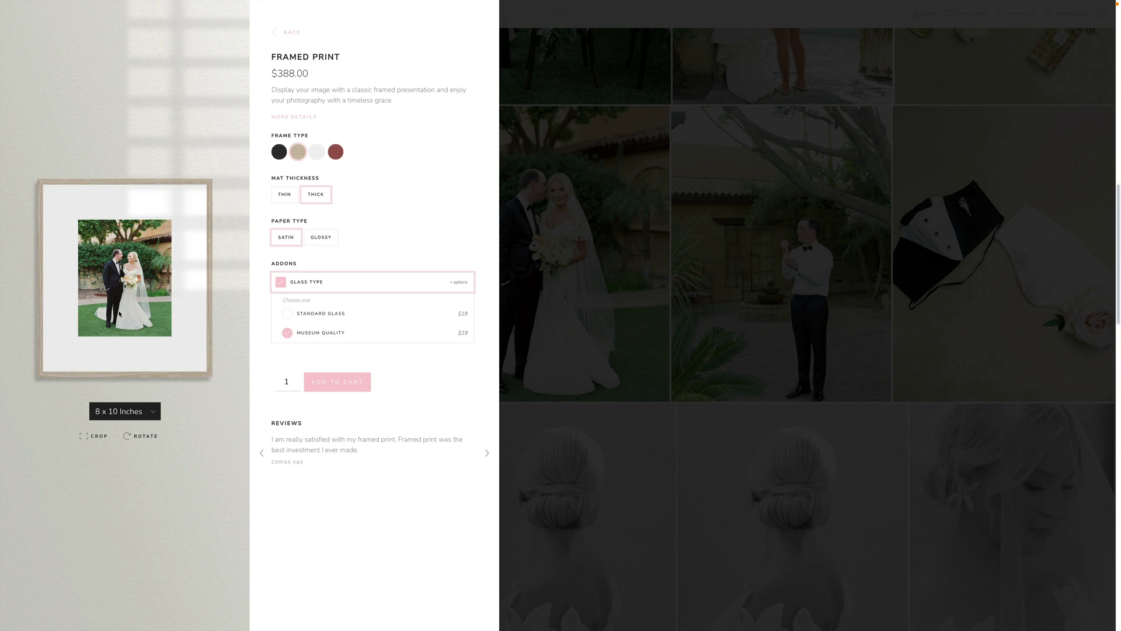
Step: Check the Framed Print's reviews and details, keep the Birch frame and add the print to the cart
{"action": "left_click", "coordinate": [279, 155]}
{"action": "left_click", "coordinate": [295, 153]}
{"action": "left_click", "coordinate": [484, 452]}
{"action": "left_click", "coordinate": [306, 116]}
{"action": "left_click", "coordinate": [302, 115]}
{"action": "left_click", "coordinate": [343, 381]}
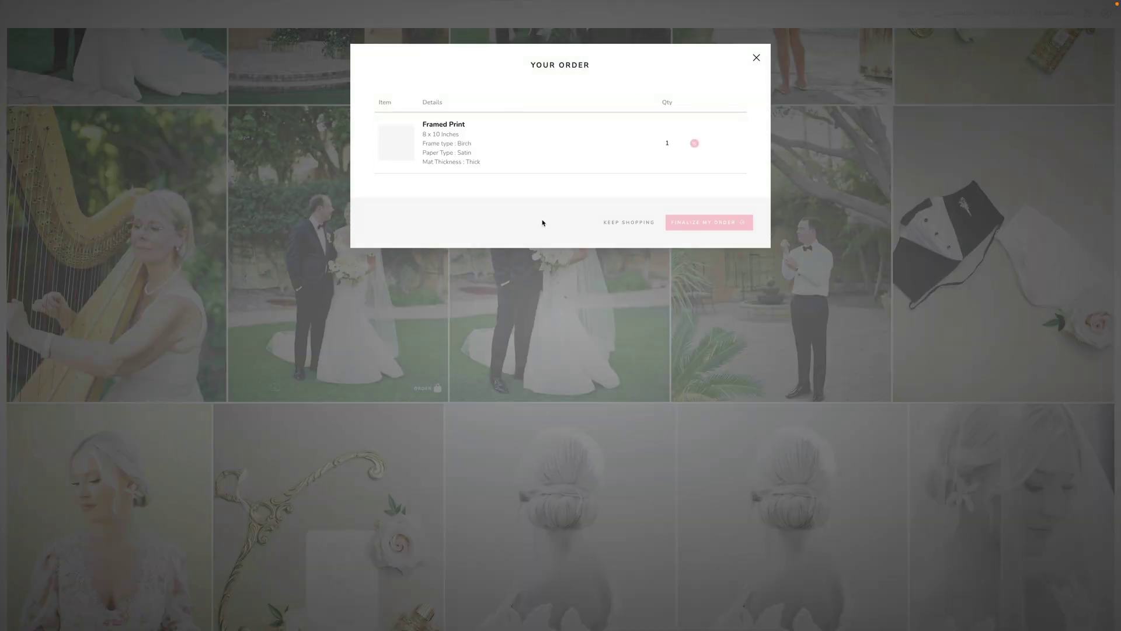
Step: Leave the order summary to keep shopping and open the shop from the wedding gallery
{"action": "left_click", "coordinate": [626, 224]}
{"action": "scroll", "coordinate": [678, 271], "scroll_direction": "up", "scroll_amount": 10}
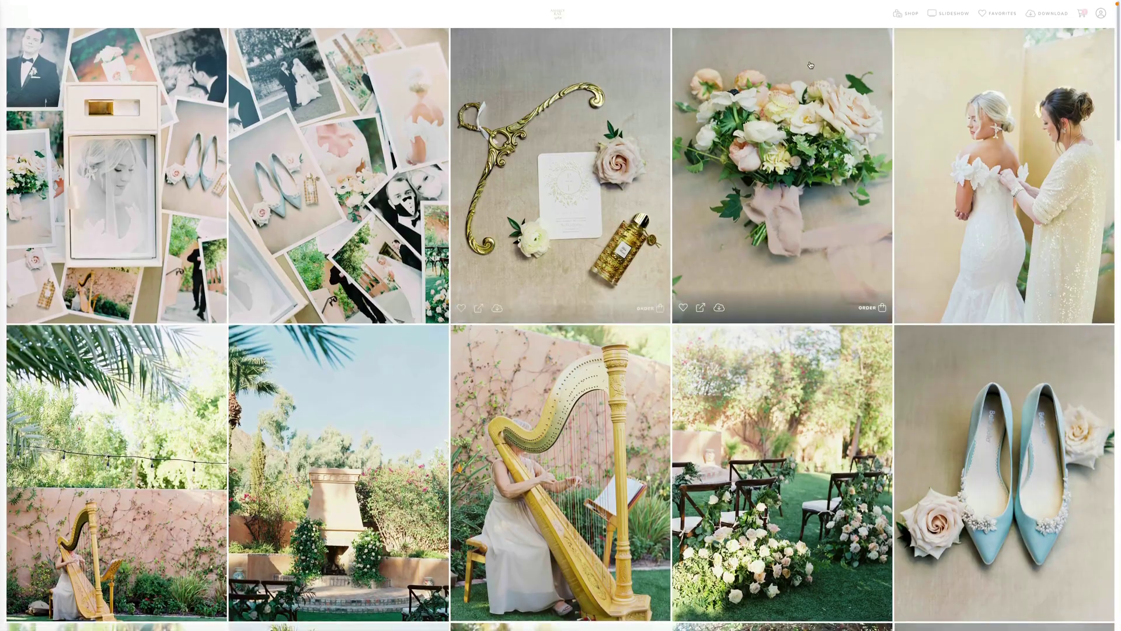
{"action": "left_click", "coordinate": [907, 13]}
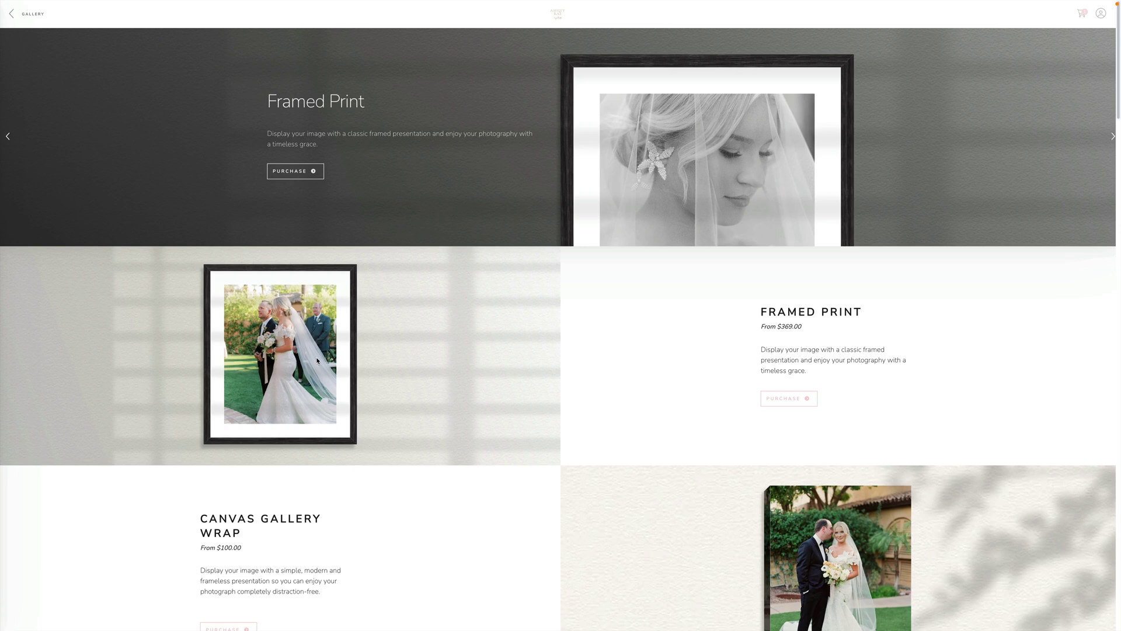
Step: Look through the shop's products down to the print collections and open the Print Collection #1 package
{"action": "scroll", "coordinate": [499, 354], "scroll_direction": "down", "scroll_amount": 6}
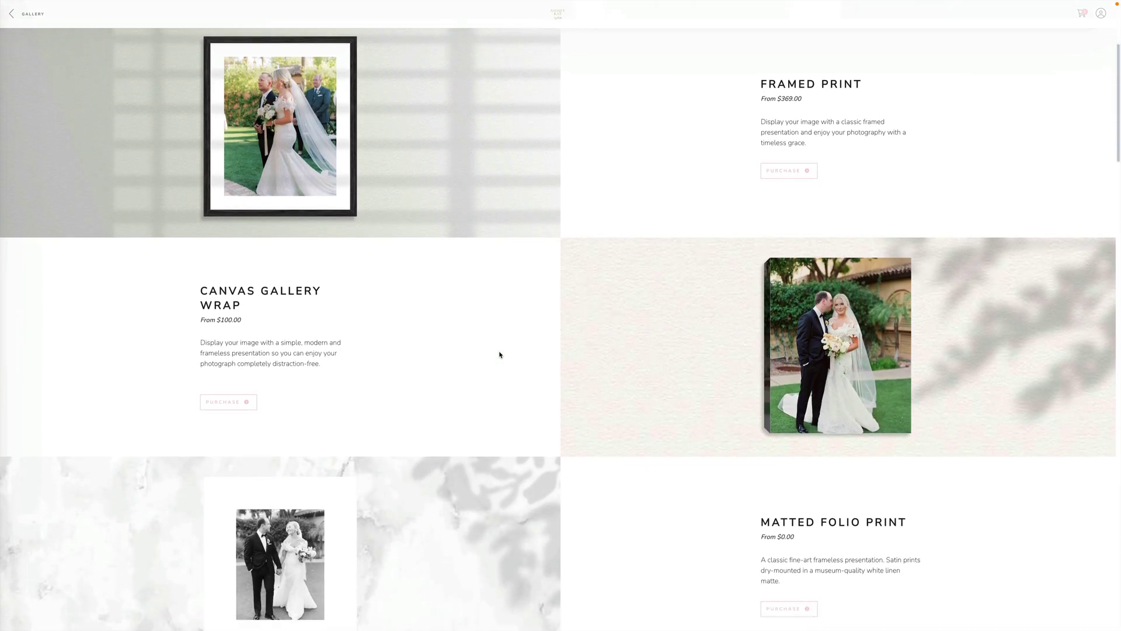
{"action": "scroll", "coordinate": [500, 355], "scroll_direction": "down", "scroll_amount": 8}
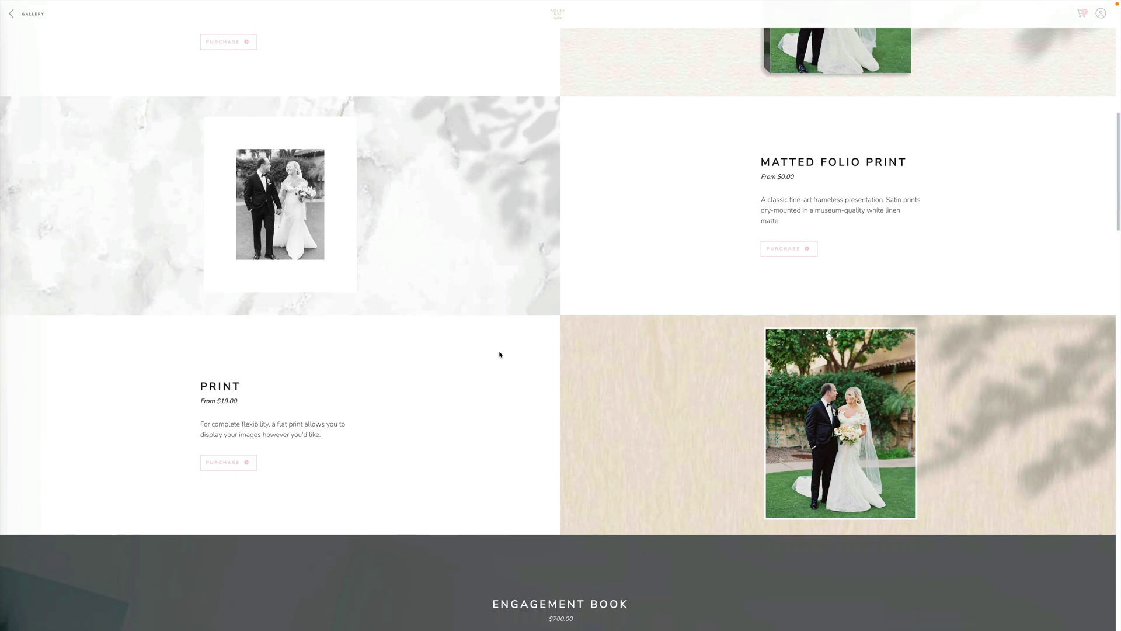
{"action": "scroll", "coordinate": [500, 354], "scroll_direction": "down", "scroll_amount": 5}
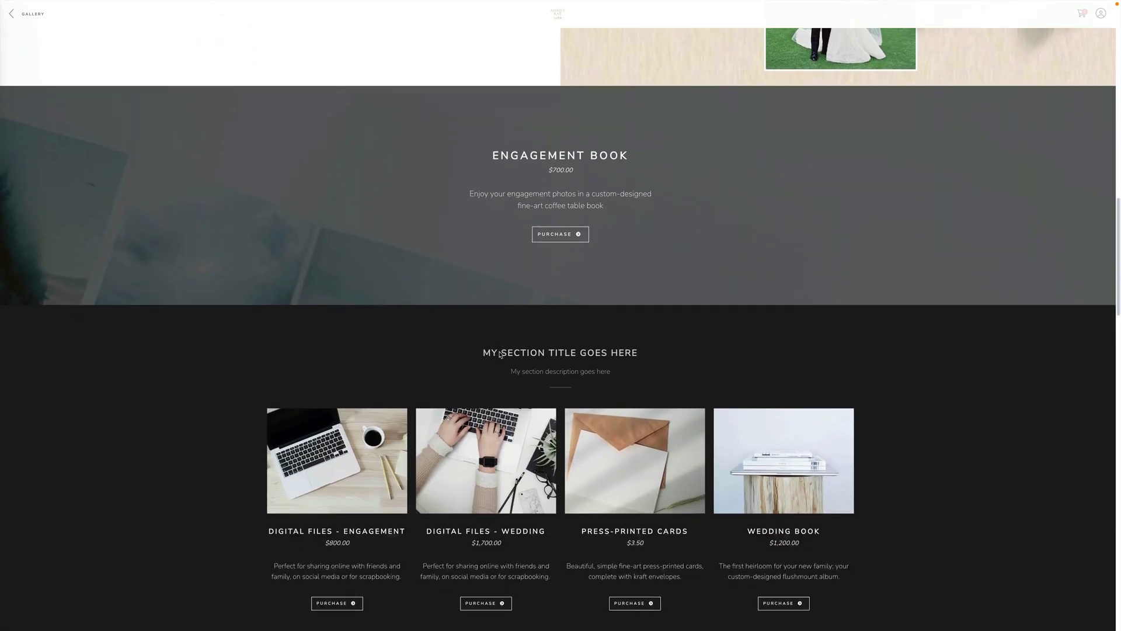
{"action": "scroll", "coordinate": [500, 355], "scroll_direction": "down", "scroll_amount": 2}
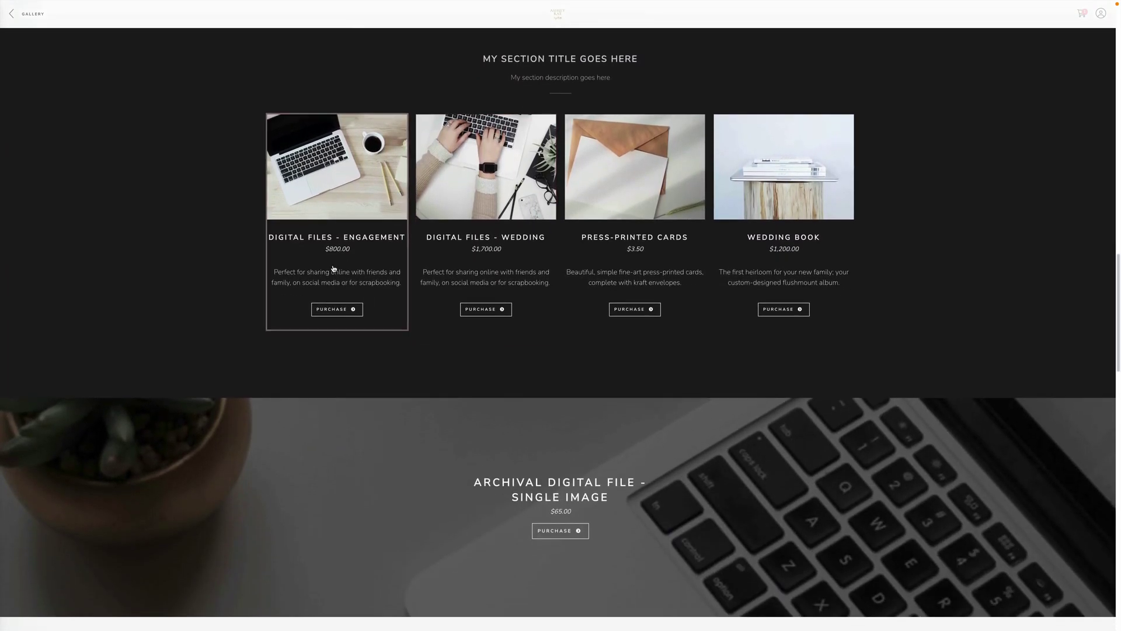
{"action": "scroll", "coordinate": [448, 315], "scroll_direction": "down", "scroll_amount": 10}
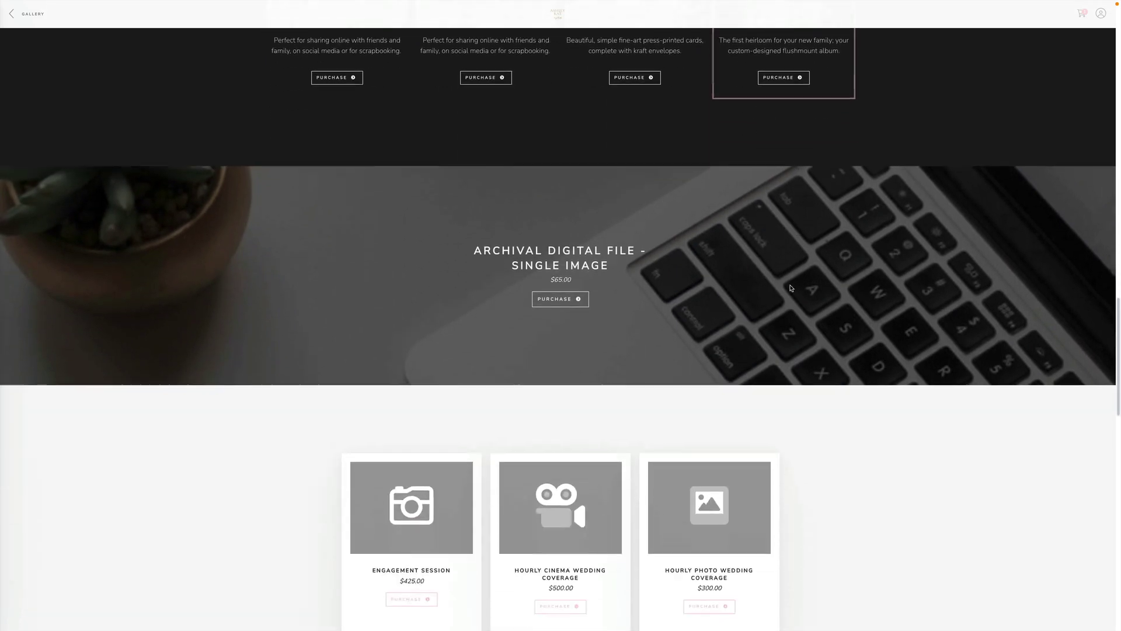
{"action": "scroll", "coordinate": [447, 315], "scroll_direction": "down", "scroll_amount": 2}
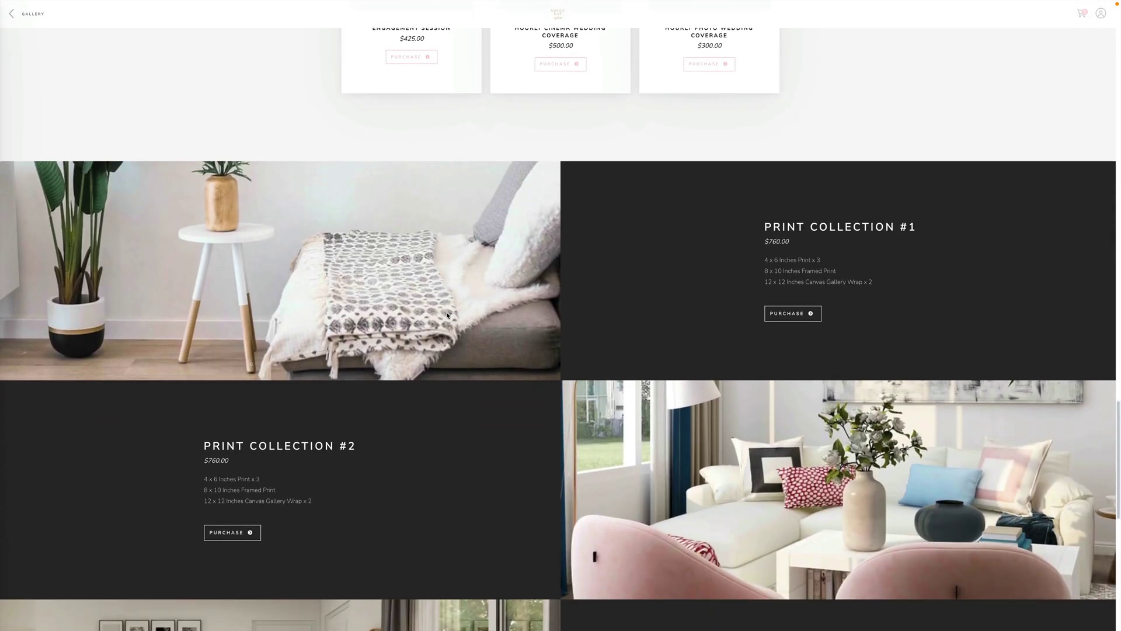
{"action": "left_click", "coordinate": [776, 315]}
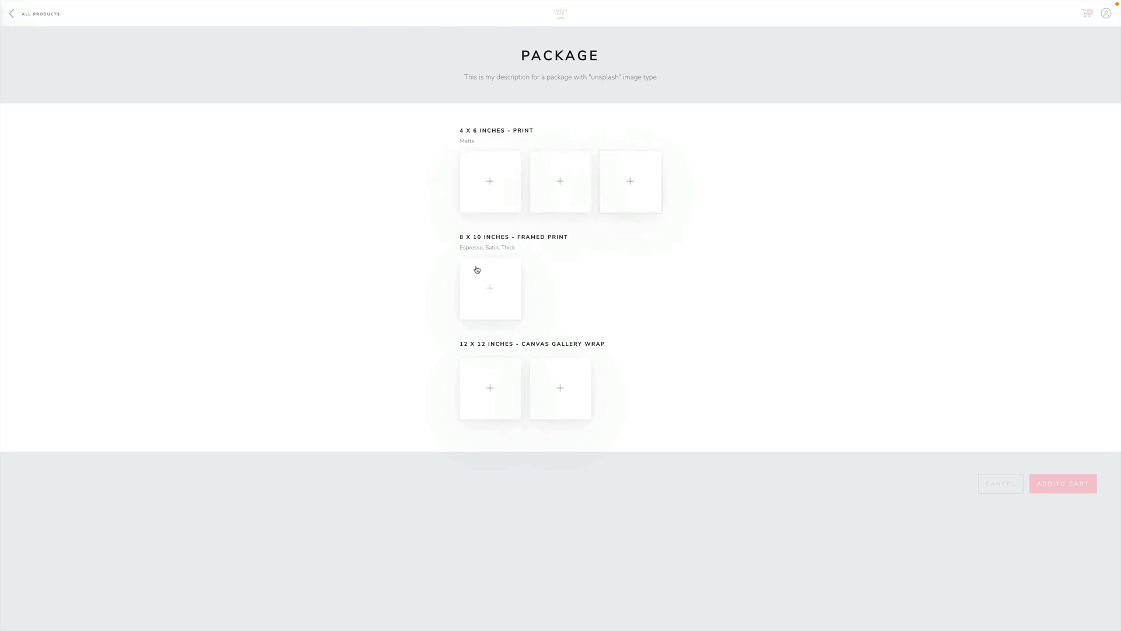
Step: Return to all products and review the rest of the shop, down to Collections #1 to #3
{"action": "left_click", "coordinate": [32, 16]}
{"action": "scroll", "coordinate": [365, 305], "scroll_direction": "down", "scroll_amount": 10}
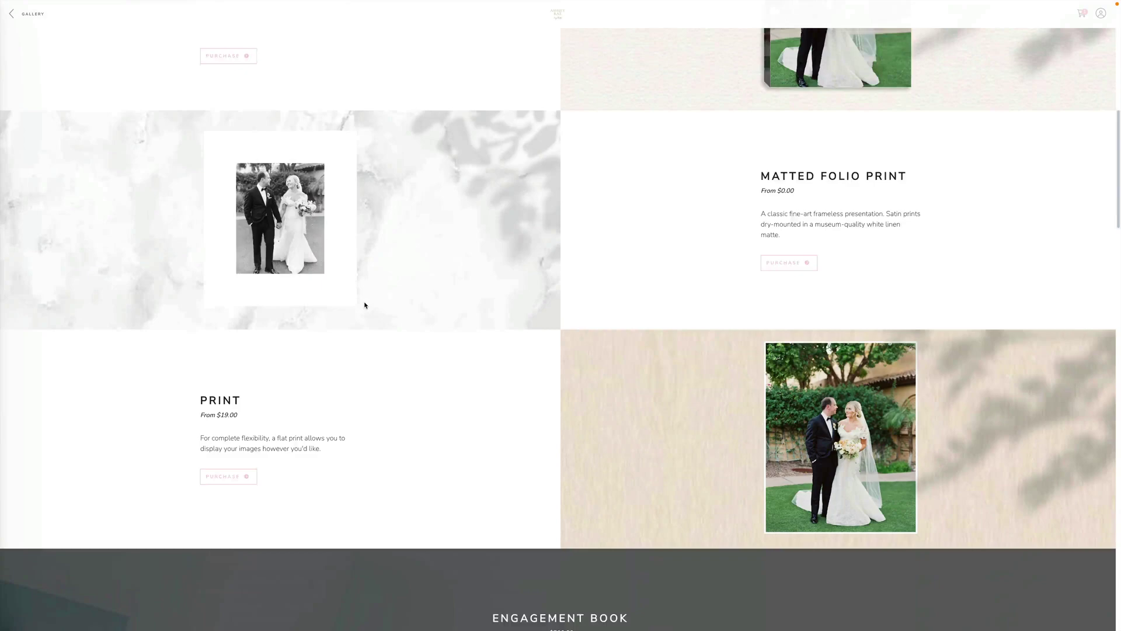
{"action": "scroll", "coordinate": [365, 305], "scroll_direction": "down", "scroll_amount": 20}
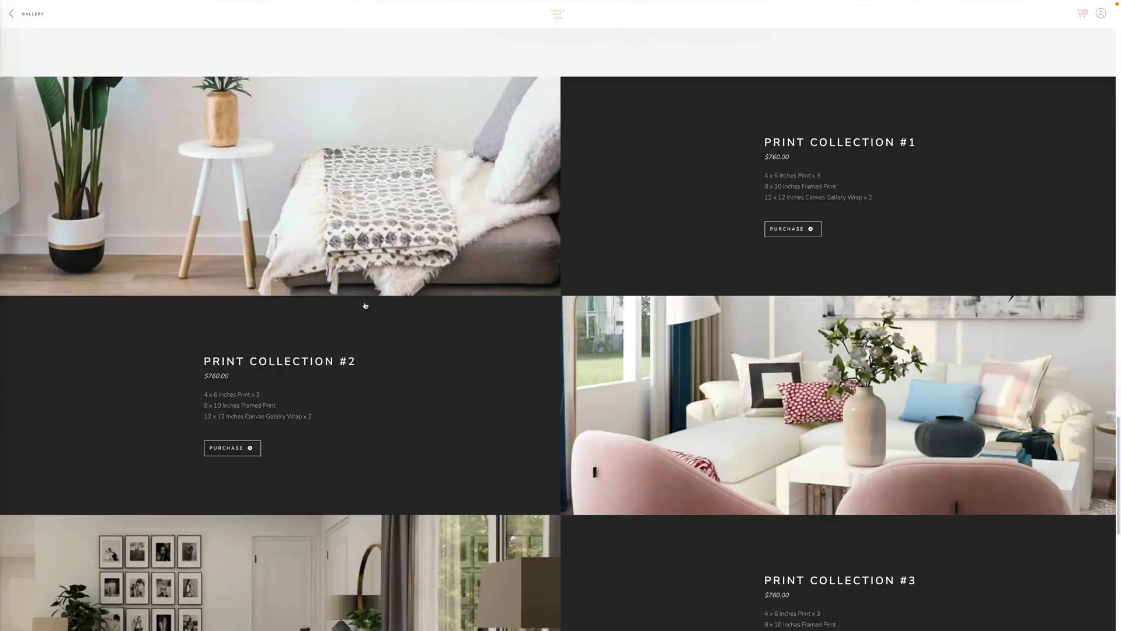
{"action": "scroll", "coordinate": [365, 305], "scroll_direction": "down", "scroll_amount": 8}
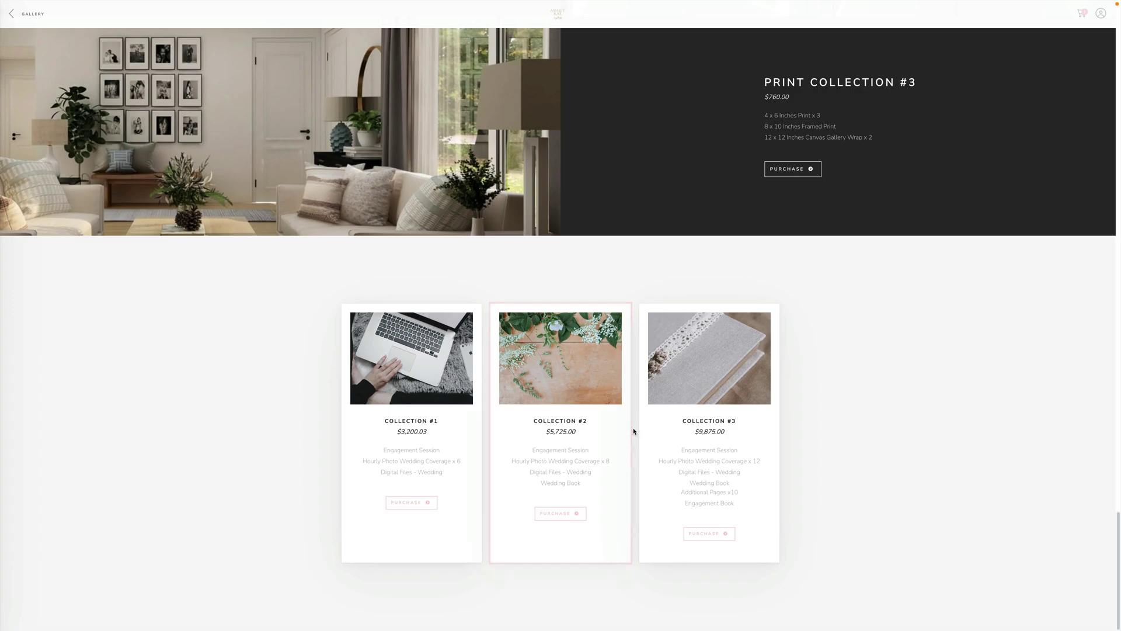
{"action": "scroll", "coordinate": [633, 430], "scroll_direction": "up", "scroll_amount": 20}
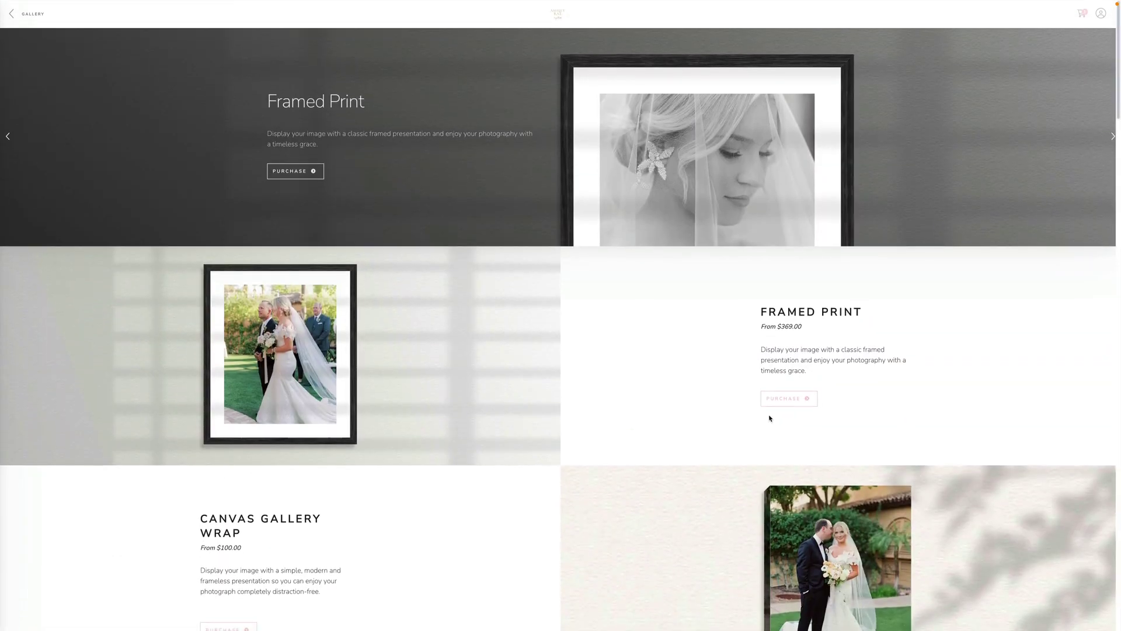
Step: Choose the family group photo with the boy for a Framed Print and place its crop at the photo's lower edge
{"action": "left_click", "coordinate": [800, 403]}
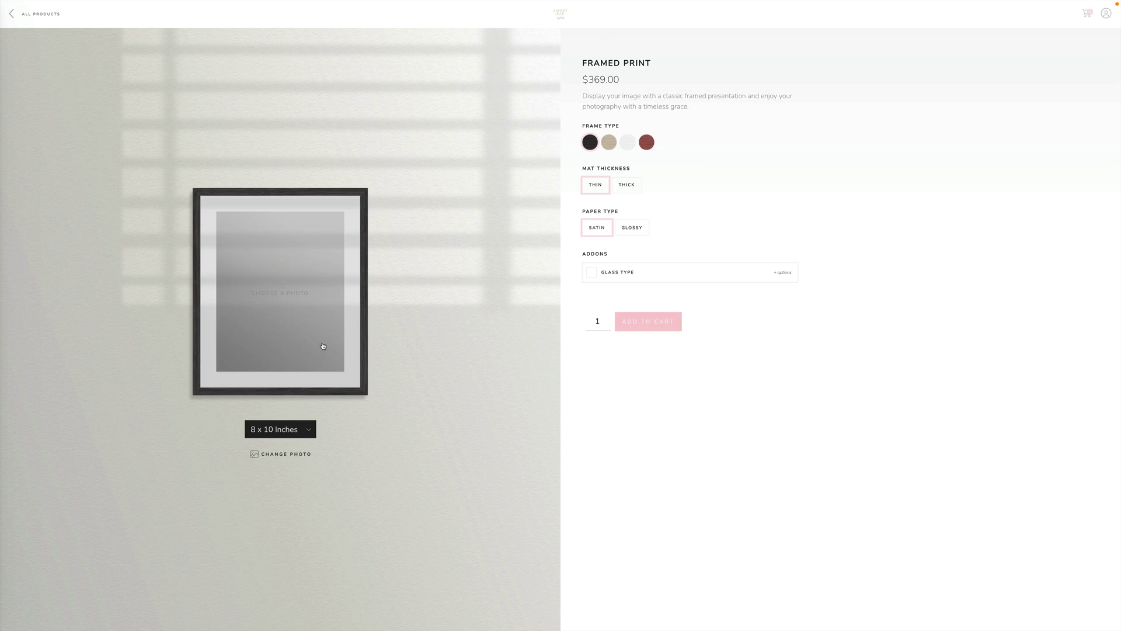
{"action": "left_click", "coordinate": [274, 295]}
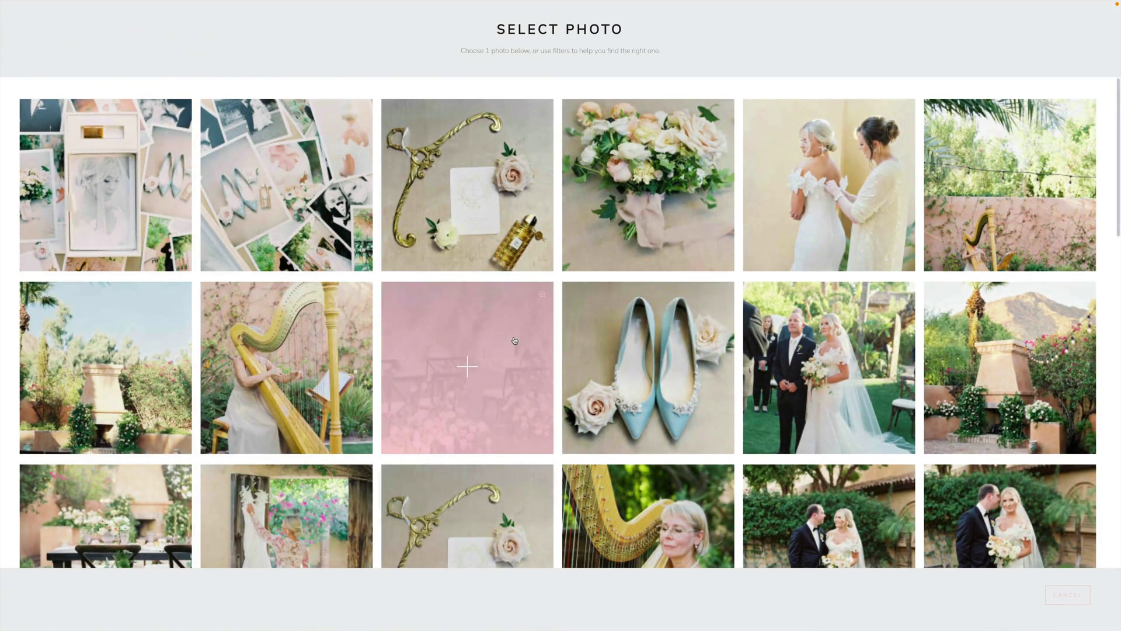
{"action": "scroll", "coordinate": [521, 341], "scroll_direction": "down", "scroll_amount": 10}
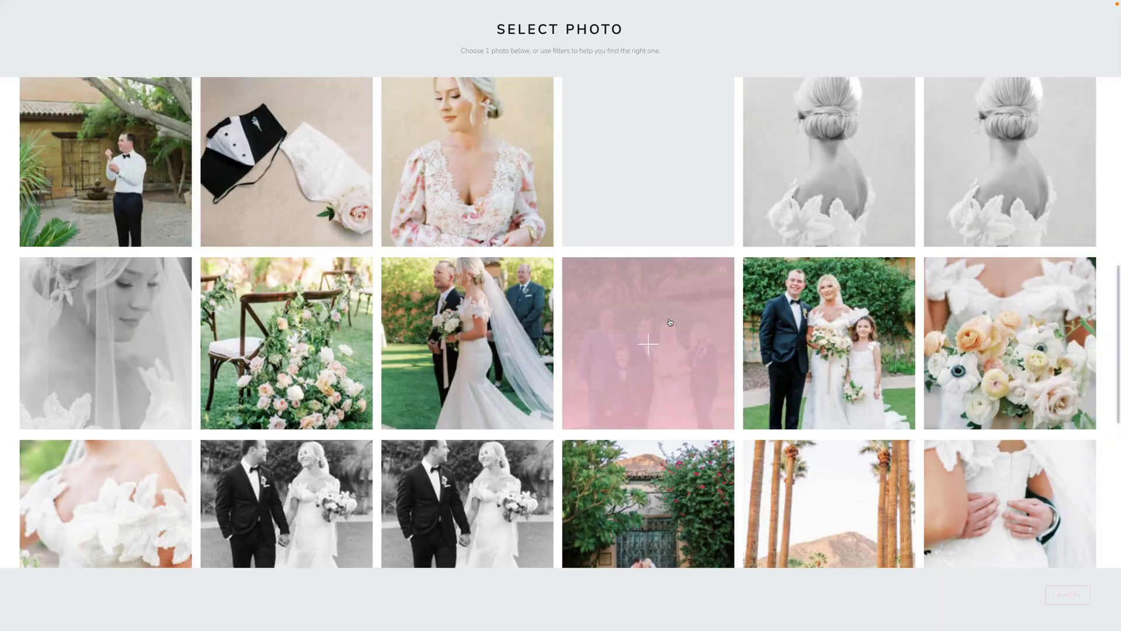
{"action": "left_click", "coordinate": [648, 342]}
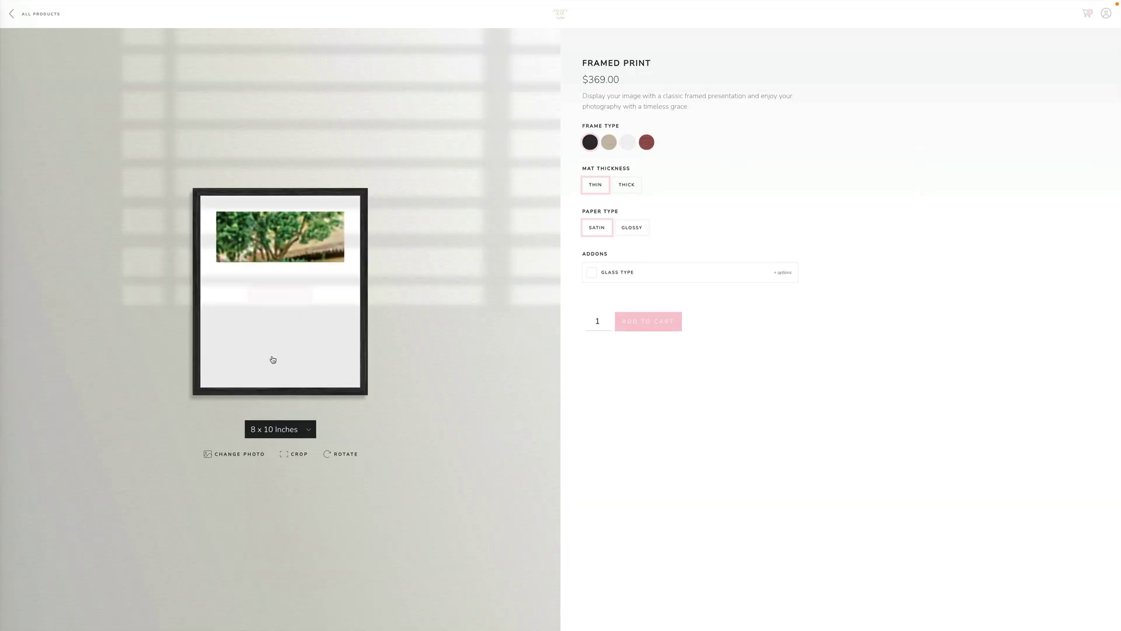
{"action": "left_click", "coordinate": [295, 458]}
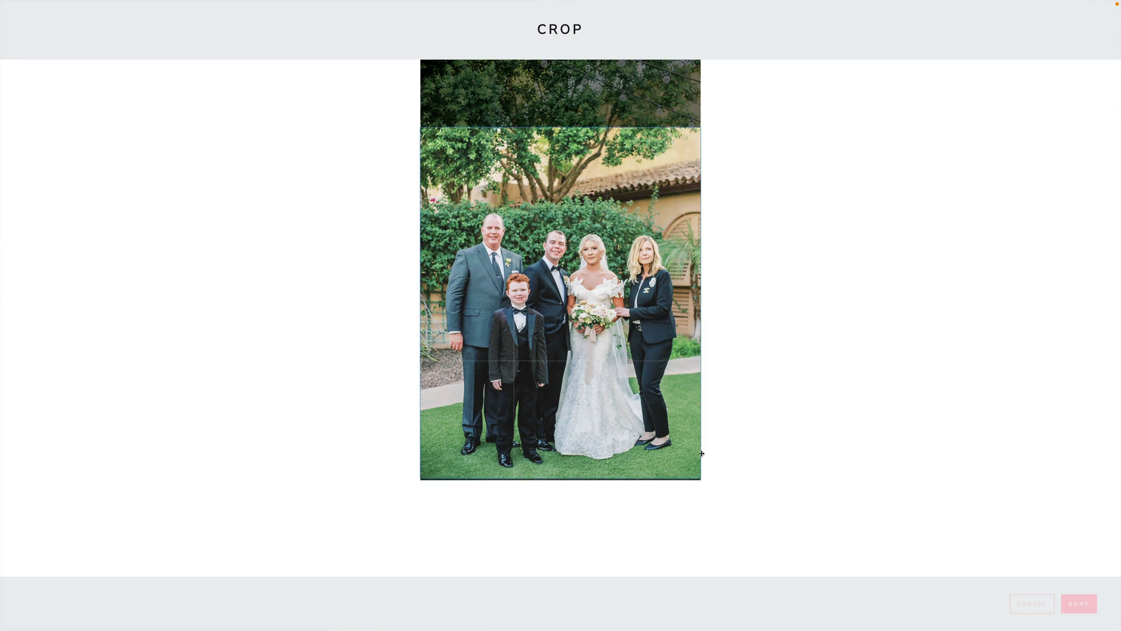
{"action": "left_click", "coordinate": [1071, 602]}
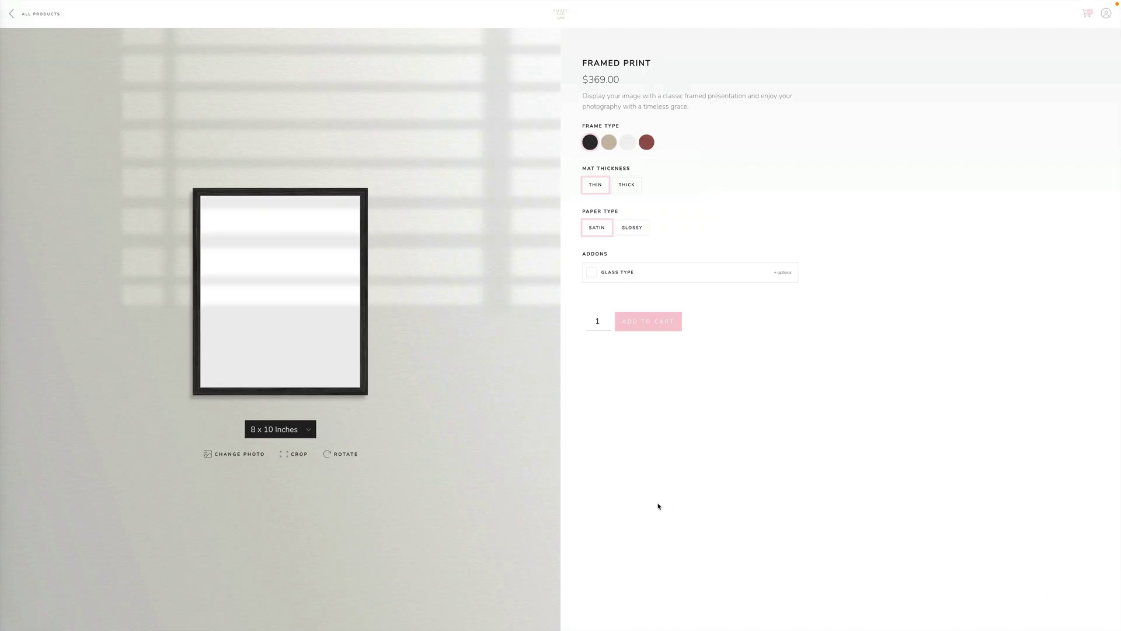